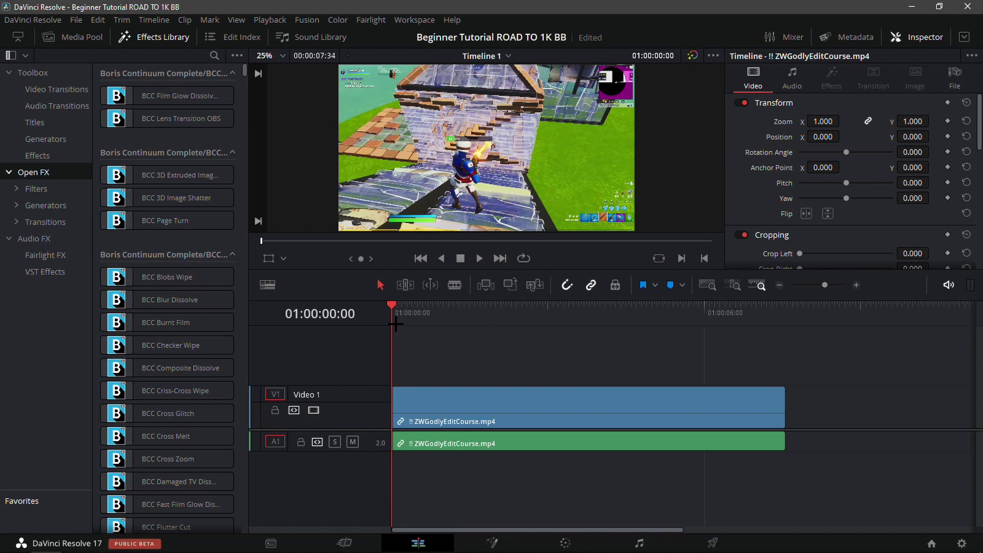
Find the "Slo Mo" music video MP3 in the Downloads folder in File Explorer and add it to the timeline on a second audio track.
right_click(443, 404)
left_click(430, 401)
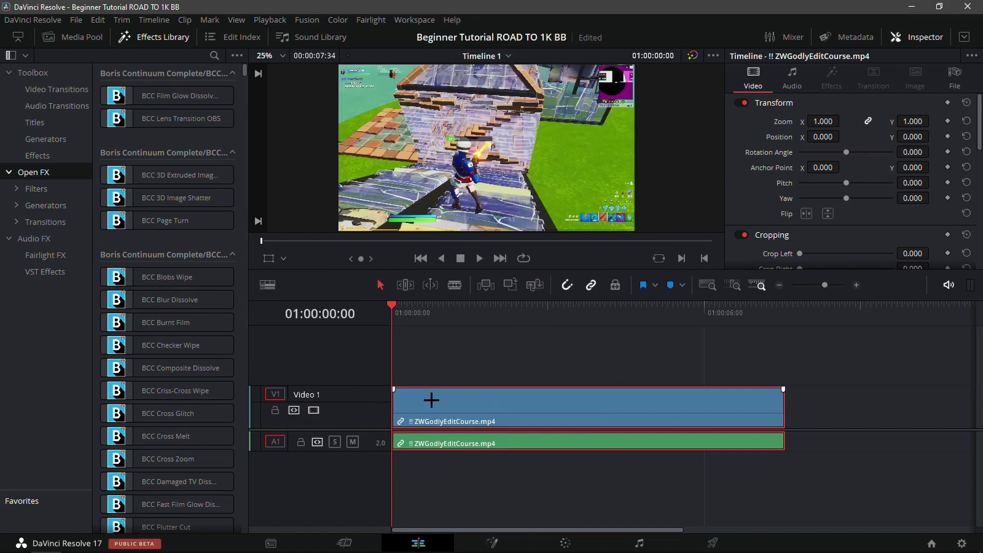
left_click(197, 546)
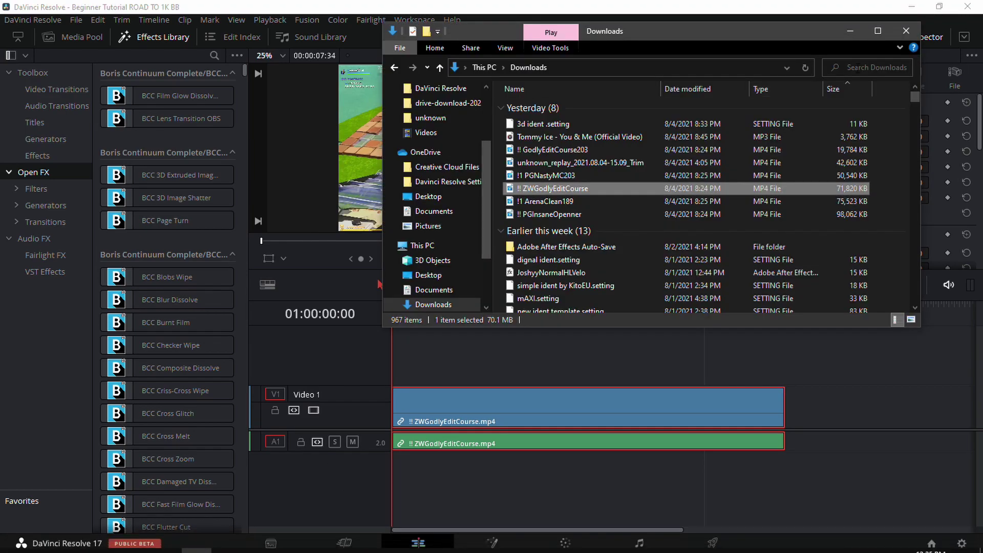
left_click(858, 67)
type("slo mo")
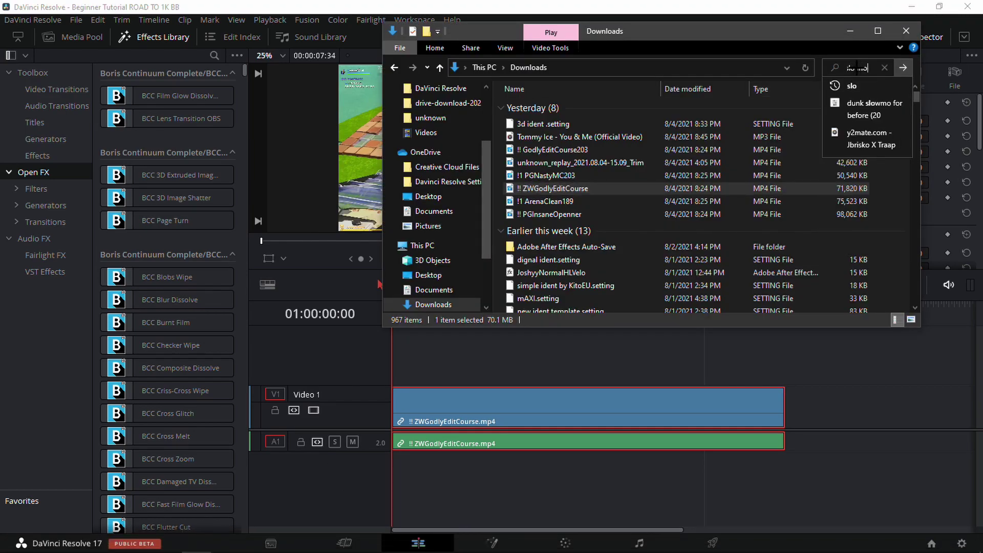
key("Return")
key("Return")
left_click_drag(573, 137, 369, 493)
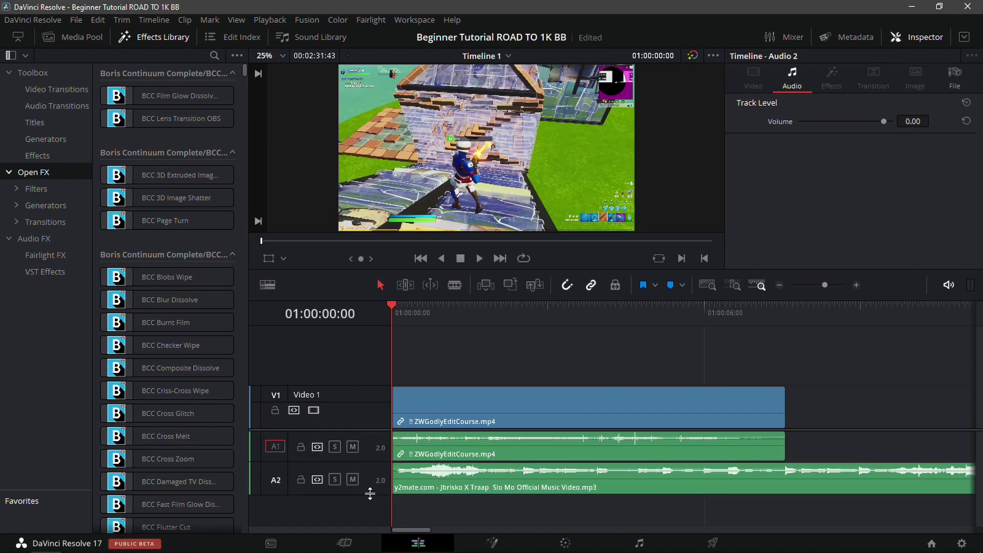
Play the song from past the end of the gameplay clip and lower the monitoring volume to -20 dB.
left_click_drag(752, 321, 851, 313)
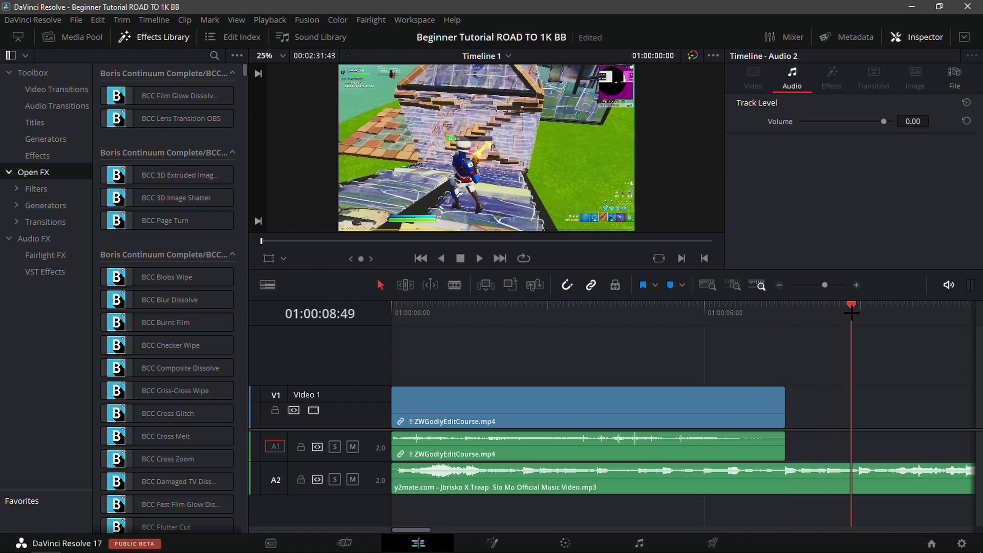
left_click(780, 285)
left_click_drag(670, 340, 736, 342)
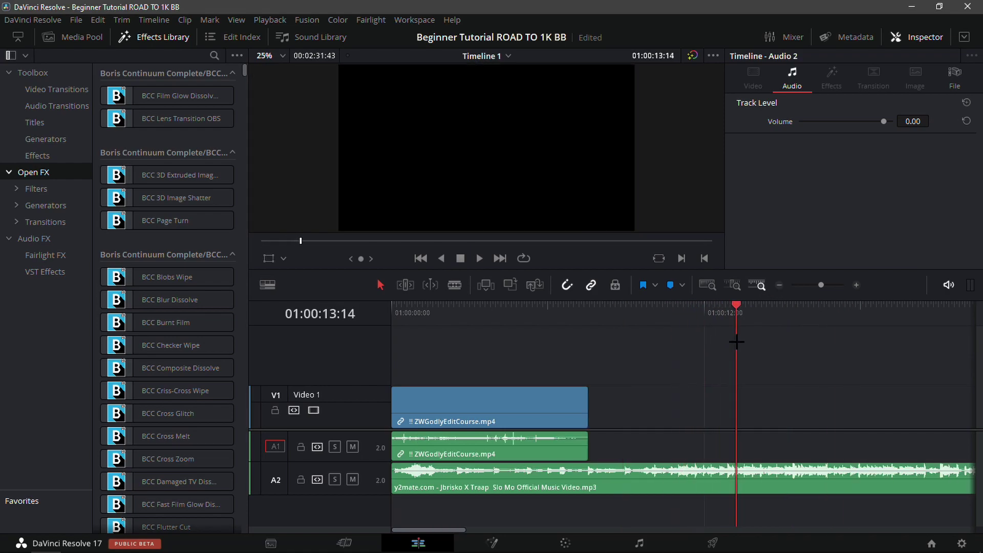
key("space")
key("space")
left_click(951, 285)
left_click_drag(952, 313, 952, 327)
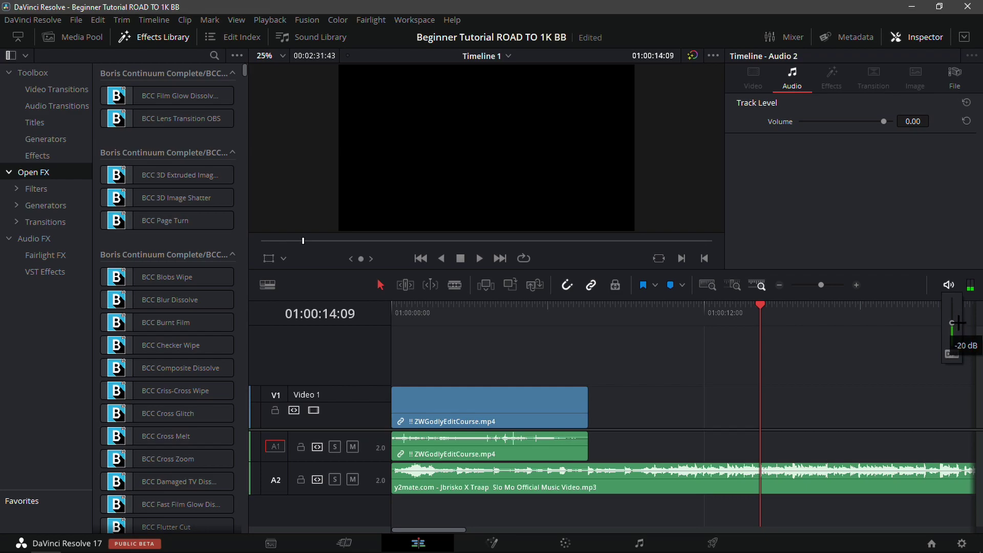
Play the song to its beat hit and add a marker on the music clip at 01:00:21:04.
key("space")
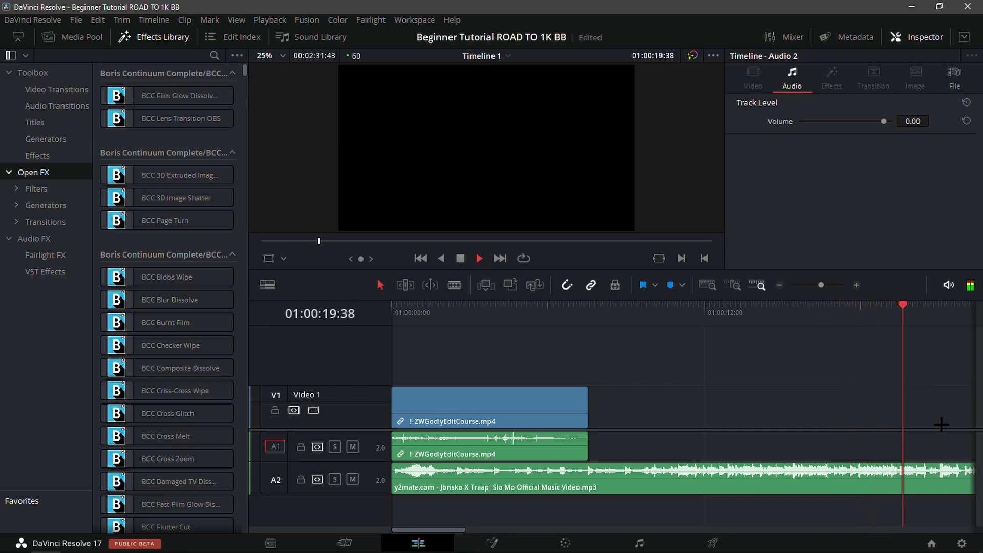
key("space")
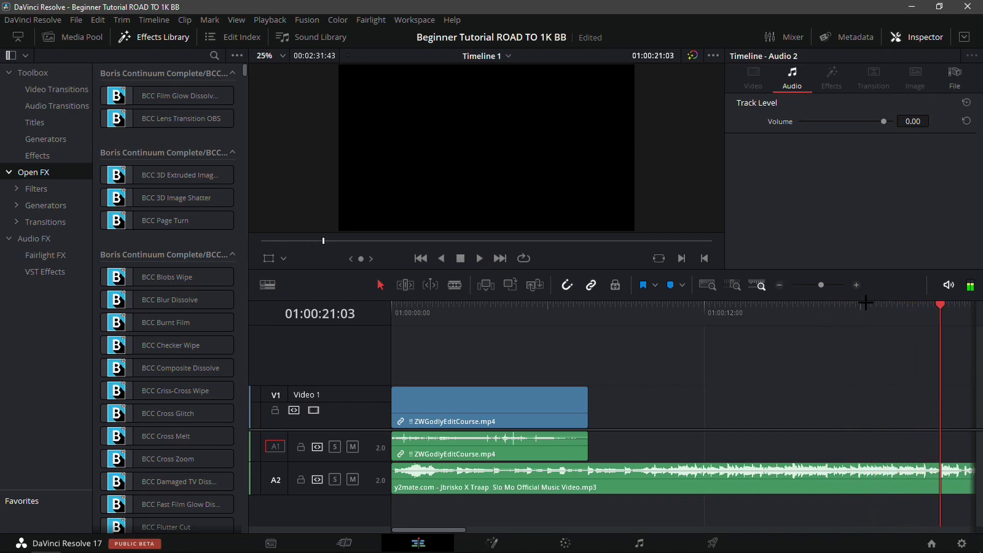
left_click(858, 285)
left_click(858, 284)
left_click(857, 285)
key("Right")
key("Right")
key("Left")
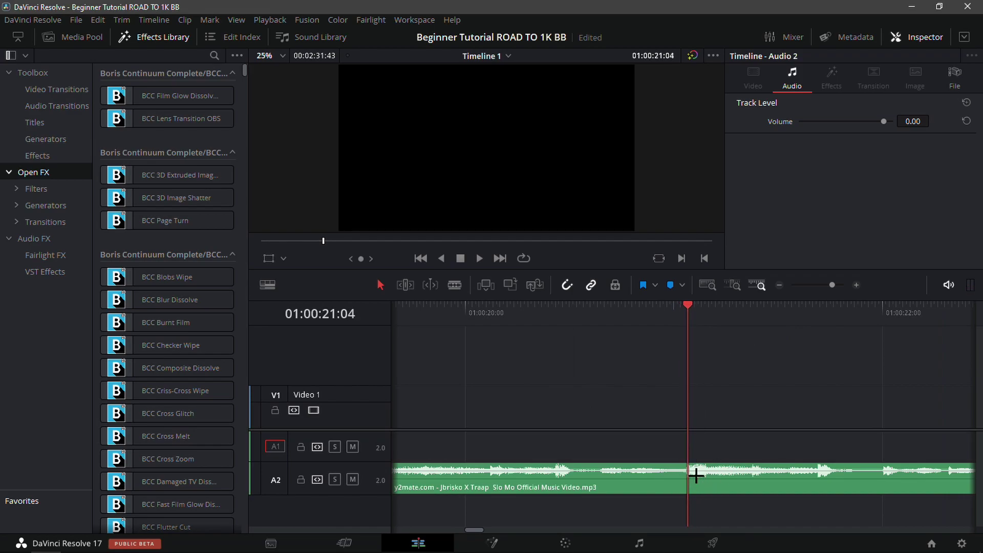
left_click(696, 476)
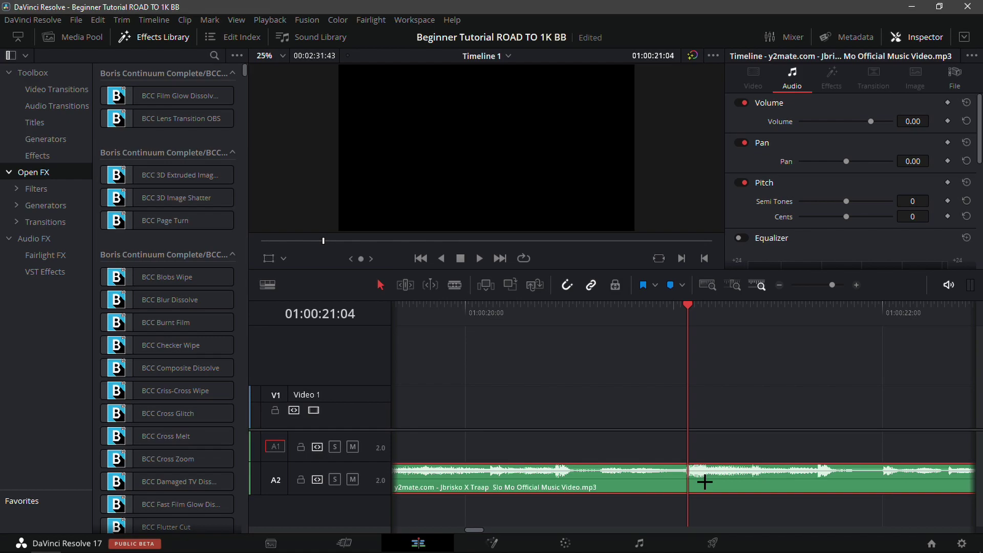
key("m")
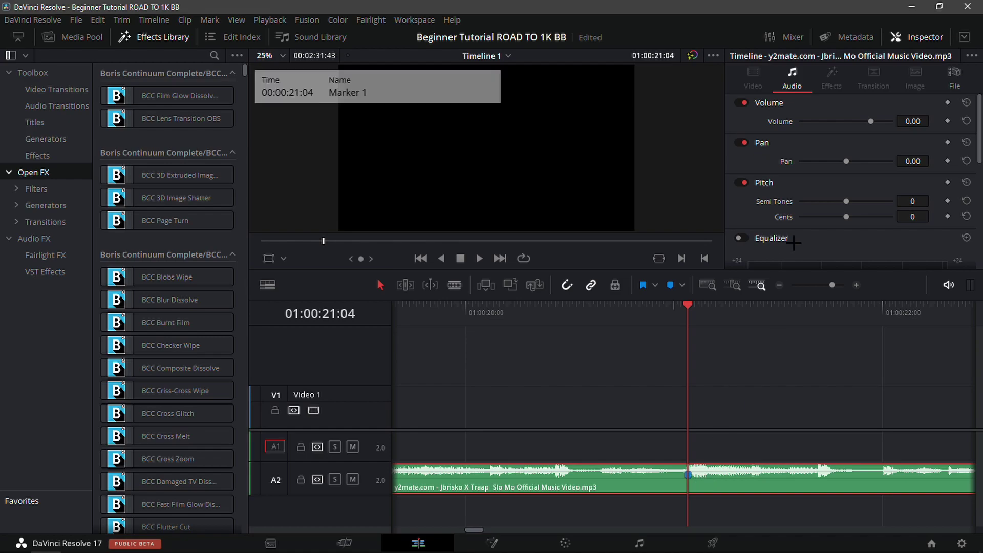
Trim the start of the music clip to a few seconds before its beat marker.
left_click(779, 285)
left_click(779, 285)
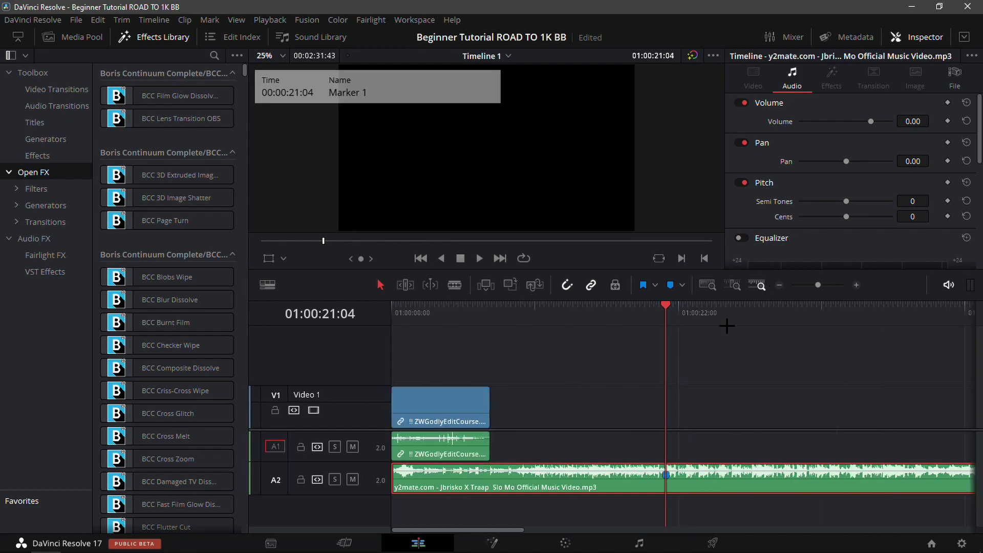
left_click_drag(382, 480, 635, 488)
Find the frame where the 142 damage number appears and add a marker to the gameplay clip at 01:00:05:37.
mouse_move(635, 348)
left_mouse_down()
mouse_move(501, 355)
mouse_move(443, 377)
mouse_move(464, 382)
left_mouse_up()
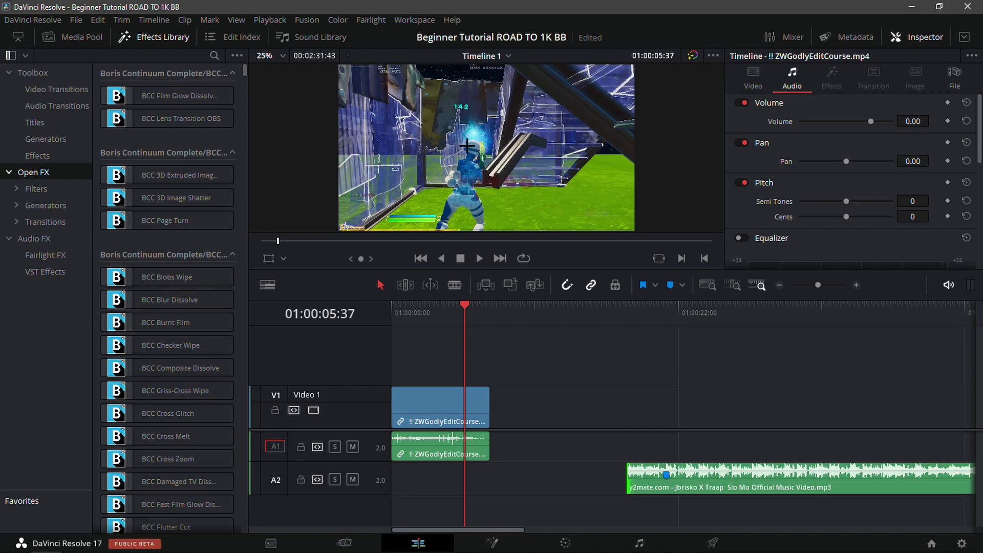
scroll(467, 143, "up", 3)
key("Left")
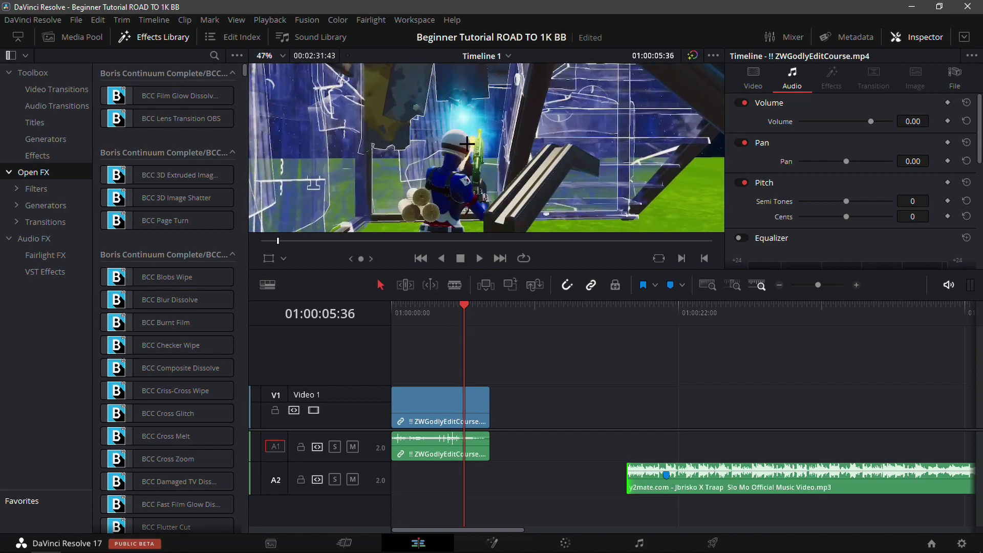
key("Right")
scroll(443, 116, "up", 3)
scroll(430, 128, "up", 3)
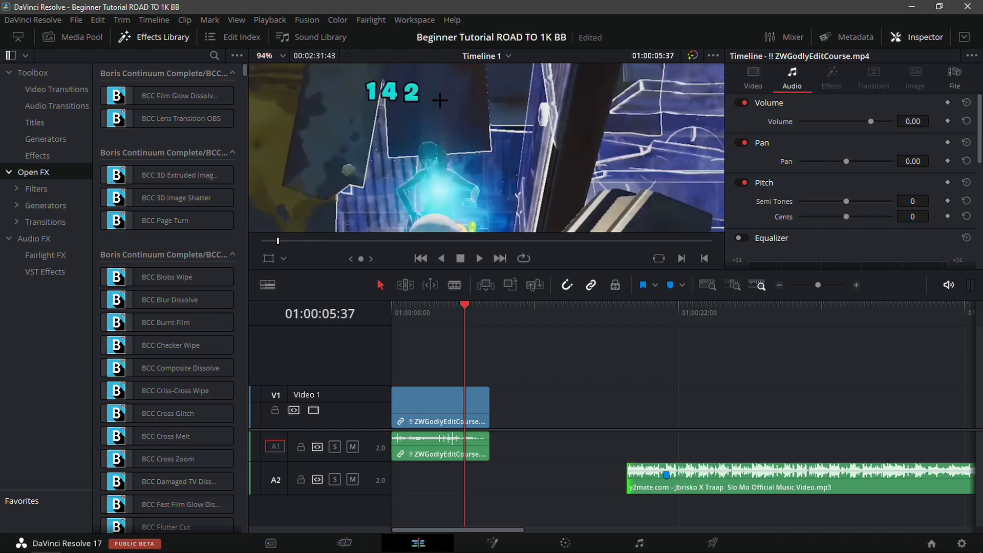
scroll(450, 125, "down", 3)
scroll(454, 121, "down", 3)
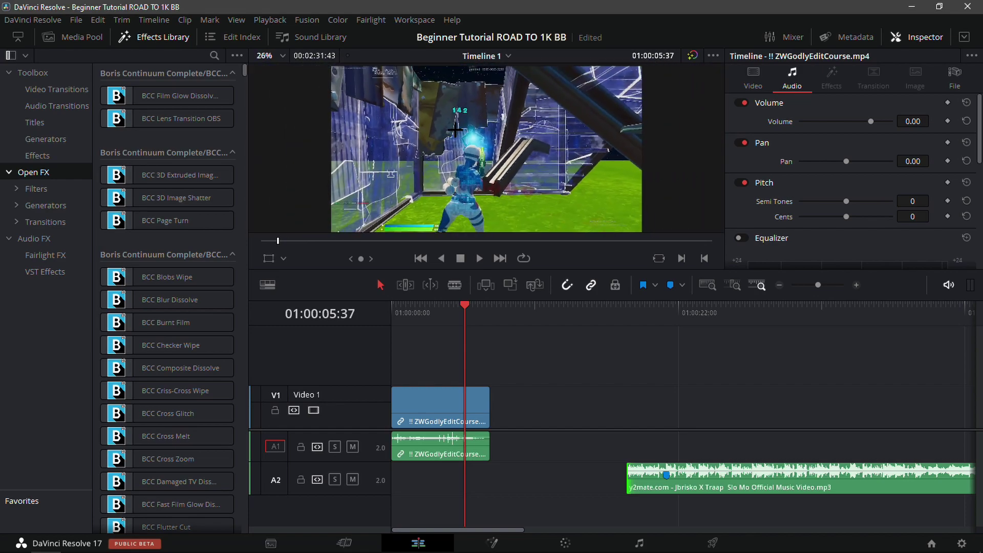
left_click(451, 408)
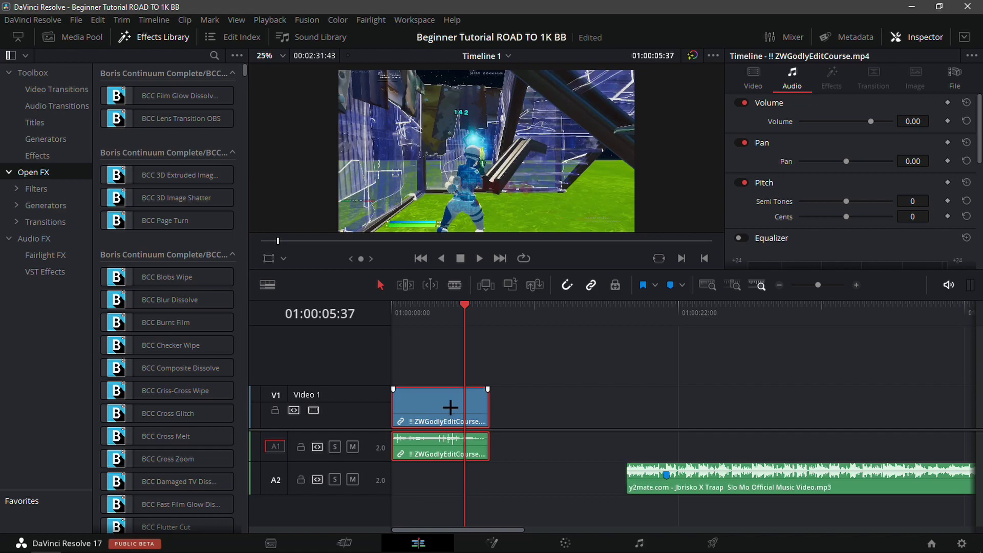
key("m")
Align the music clip's marker with the gameplay clip's marker and extend the music's start back to the timeline's beginning.
left_click_drag(757, 486, 547, 488)
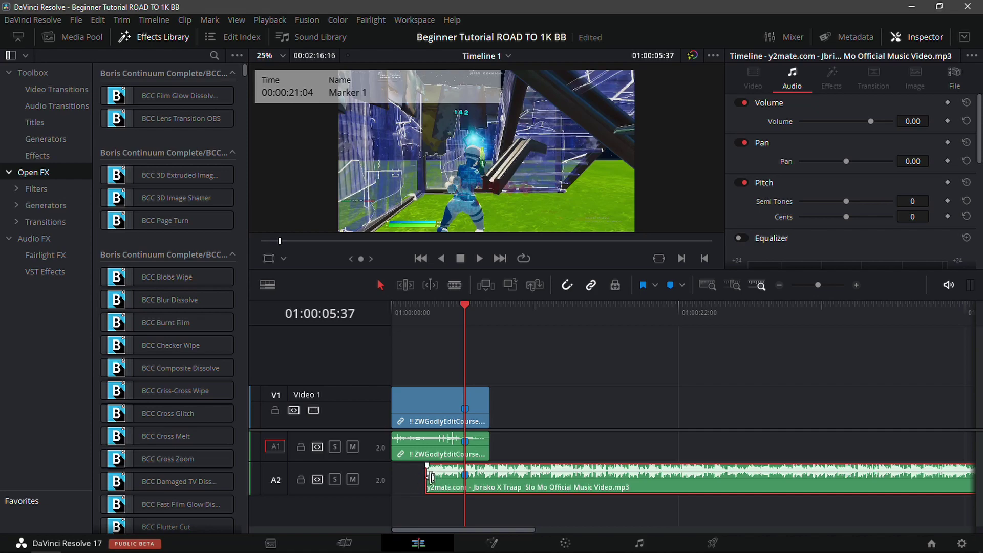
left_click_drag(432, 477, 393, 477)
left_click(455, 358)
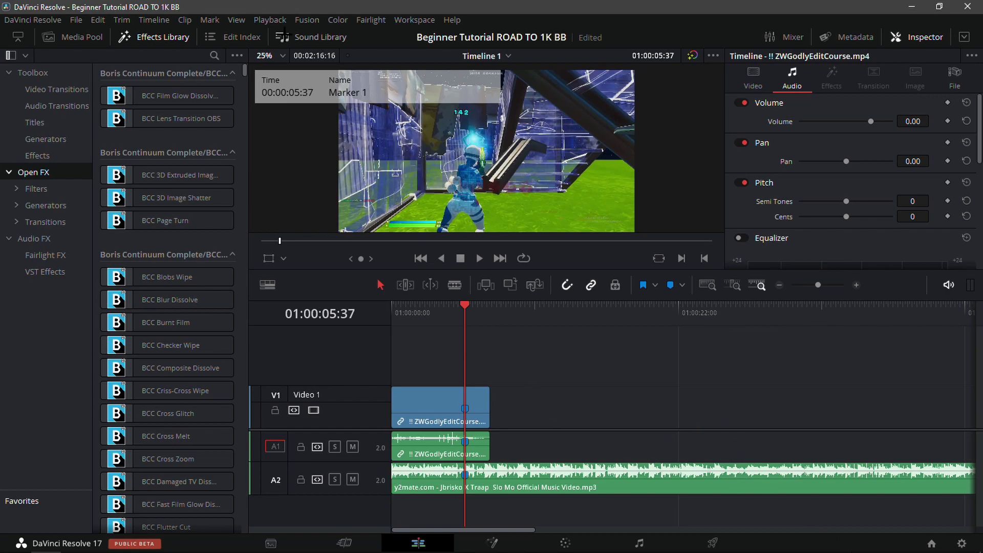
left_click(270, 19)
mouse_move(308, 62)
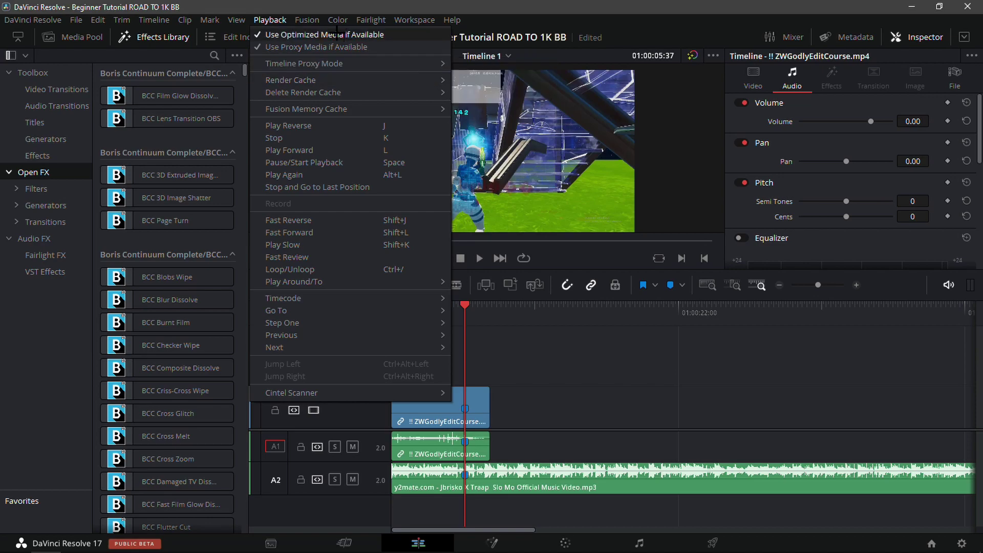
left_click(487, 92)
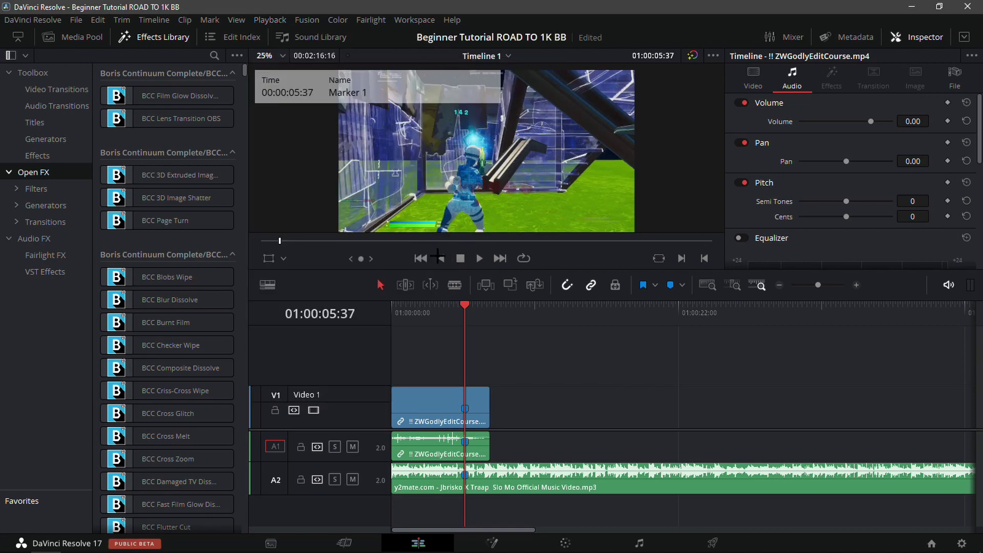
Play back the gameplay and music around the aligned markers to check the sync, ending at 01:00:05:37.
left_click(425, 306)
key("space")
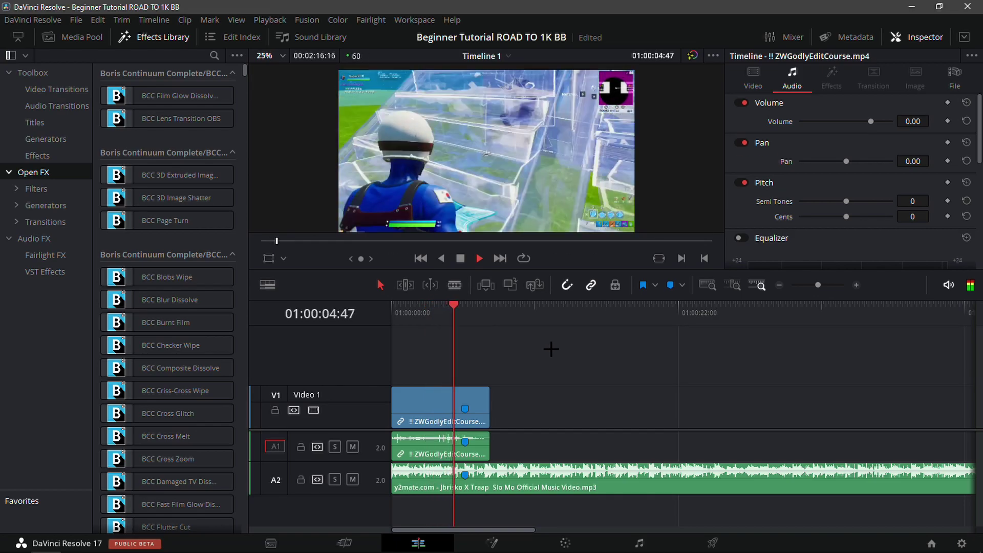
left_click_drag(456, 323, 451, 324)
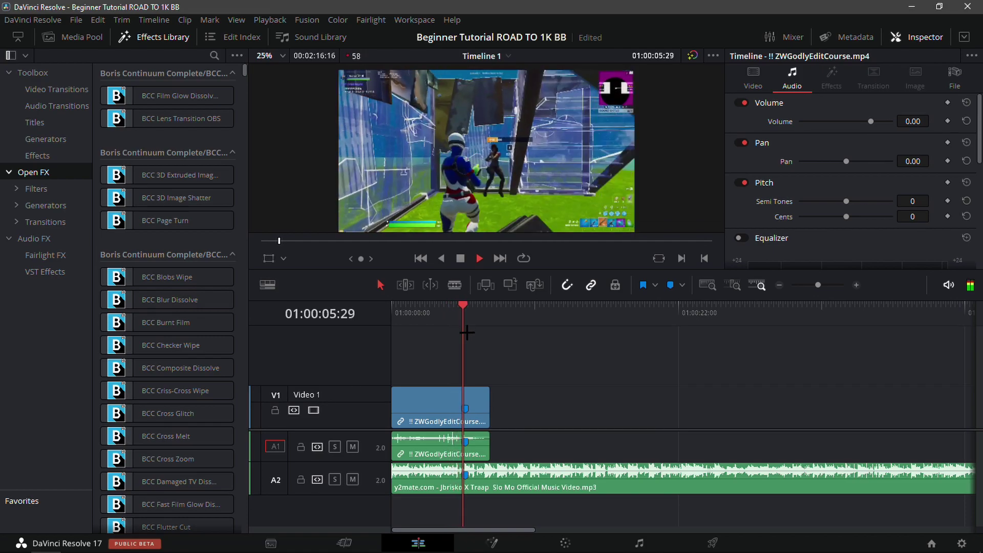
key("space")
left_click_drag(468, 316, 461, 317)
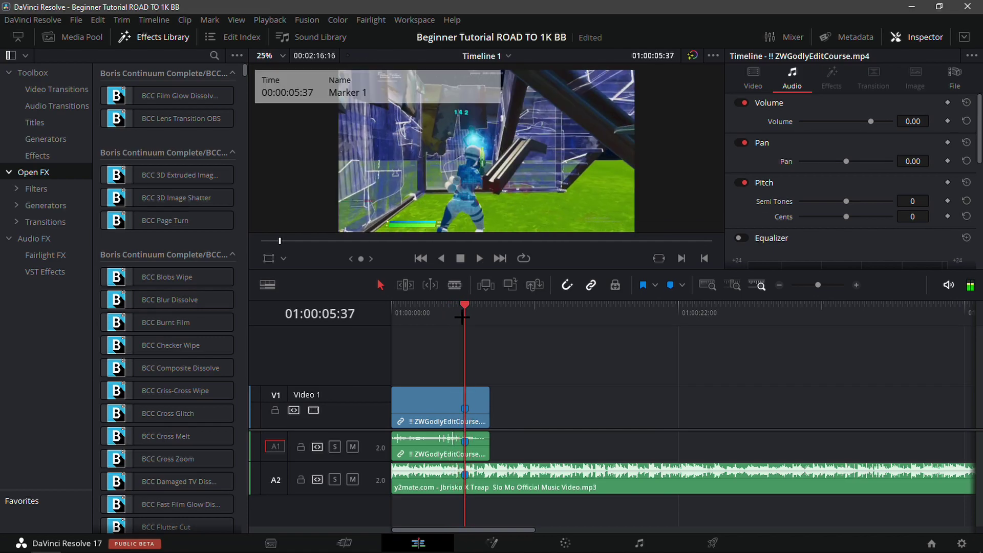
Set the gameplay clip's audio volume to 10.80 and play back the section leading up to its marker.
left_click(858, 285)
left_click(561, 439)
left_click_drag(917, 119, 927, 121)
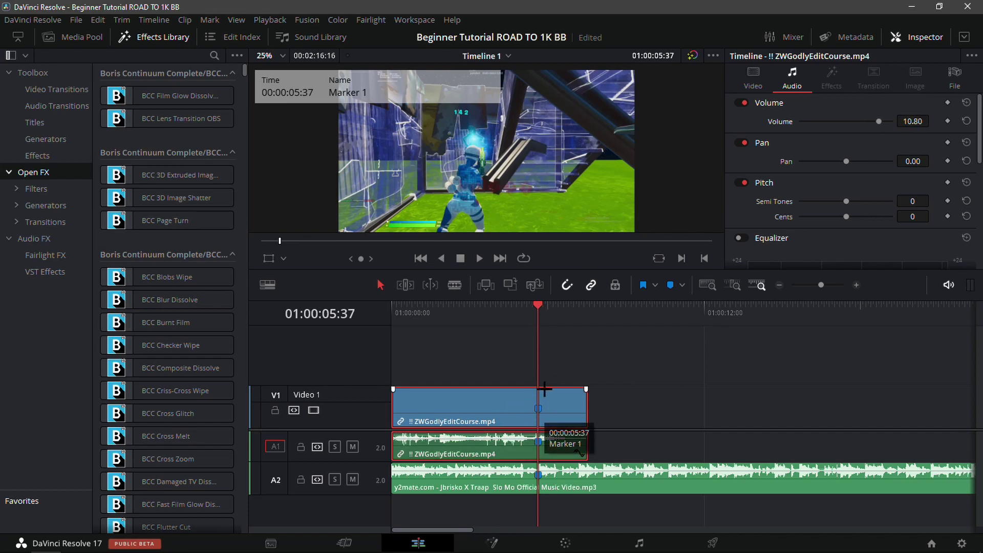
left_click(511, 323)
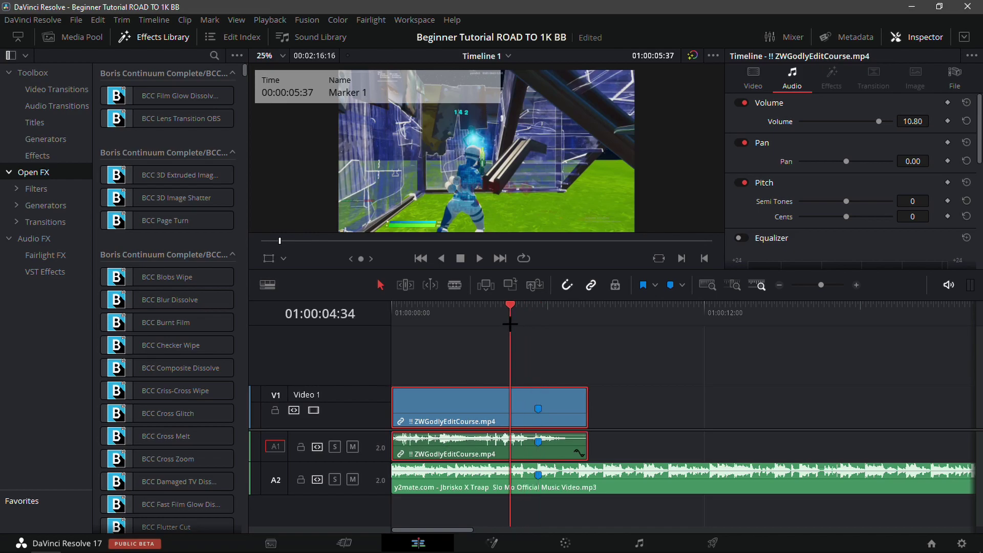
key("space")
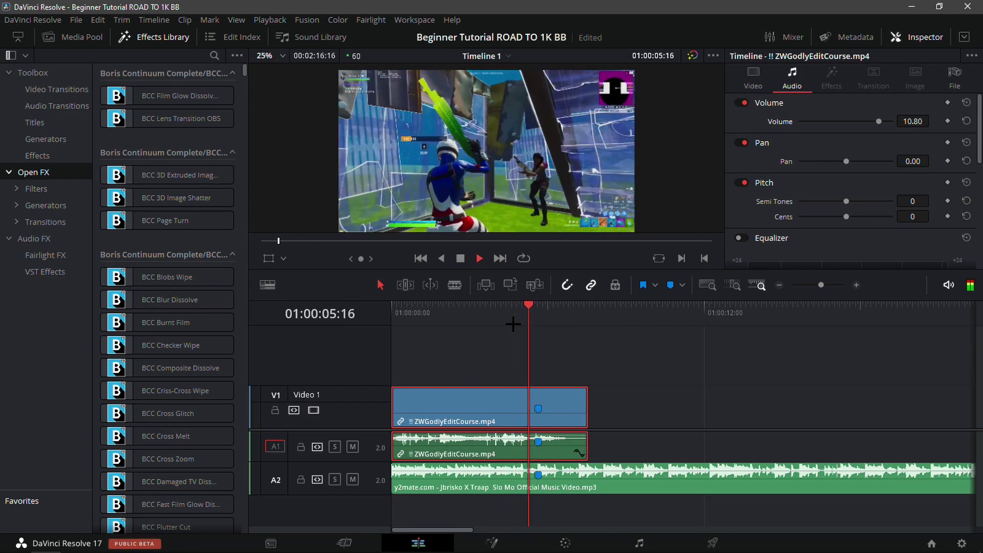
left_click(537, 320)
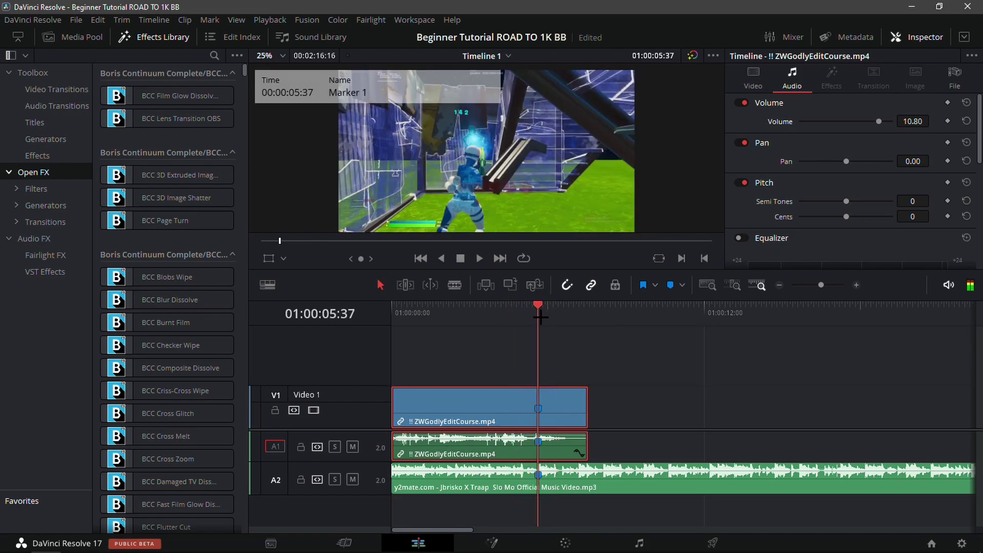
Unlink the gameplay clip's video from its audio and select only the video part.
right_click(562, 409)
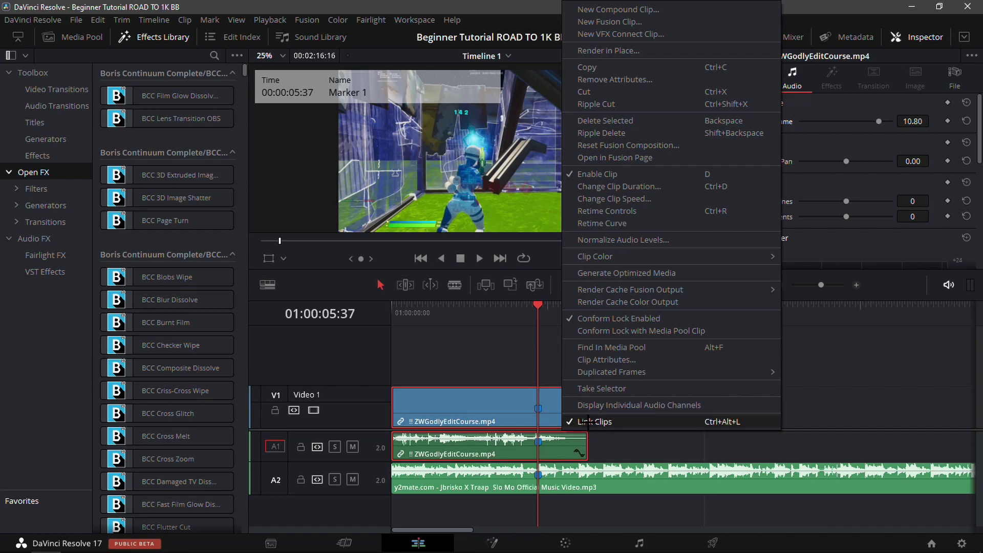
left_click(576, 422)
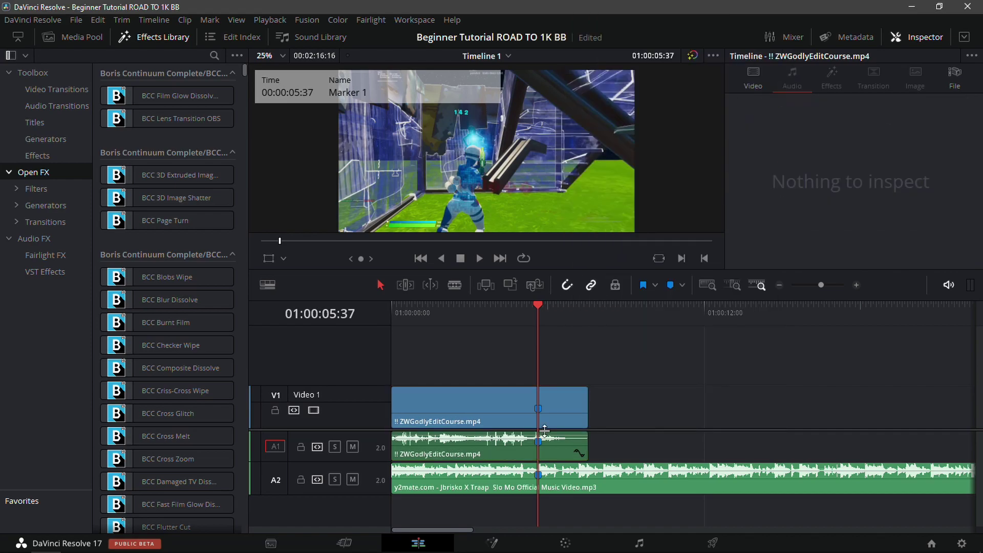
left_click(505, 419)
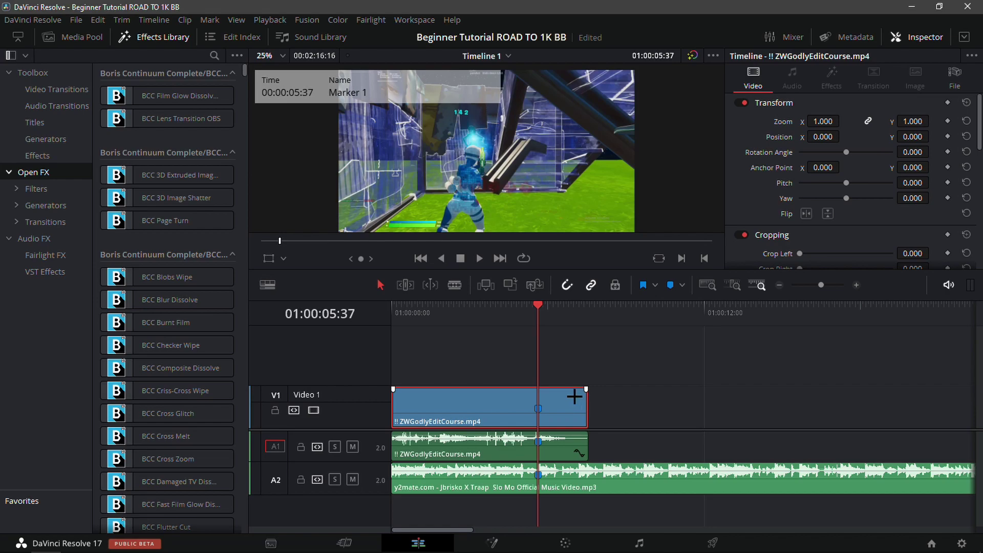
Show the retime controls on the gameplay video clip and add a speed point at the marker, 01:00:05:37.
left_click(858, 284)
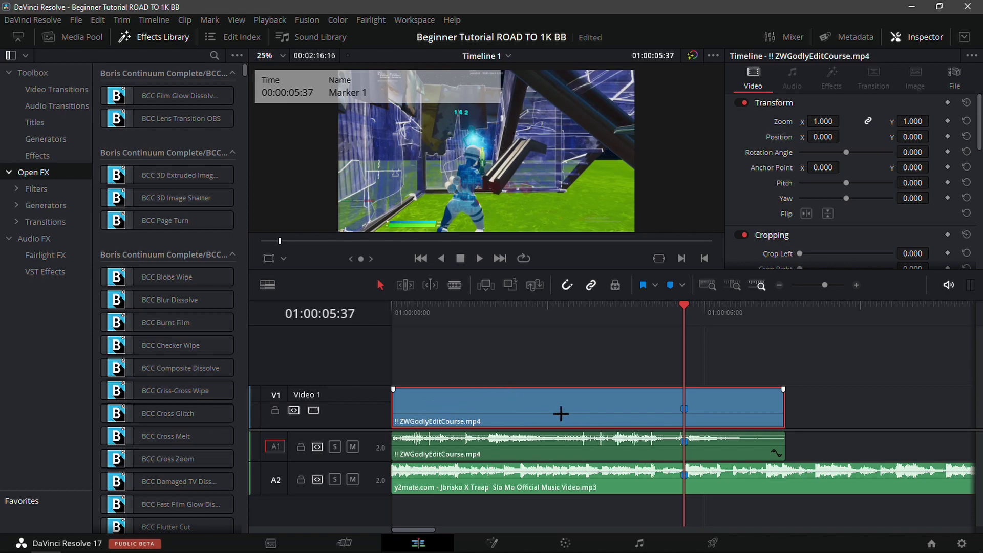
key("ctrl+r")
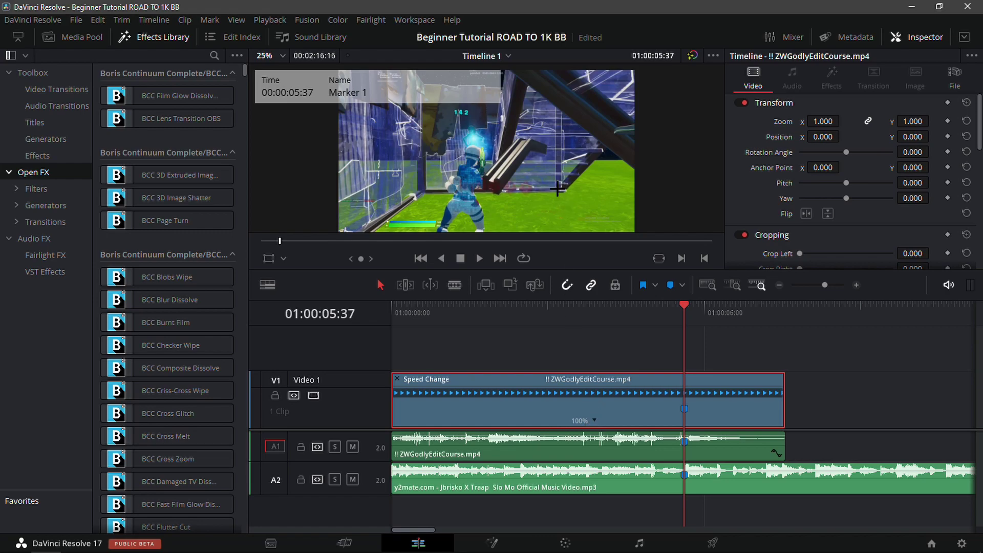
right_click(595, 420)
left_click(588, 421)
right_click(587, 423)
left_click(581, 421)
right_click(597, 421)
left_click(621, 417)
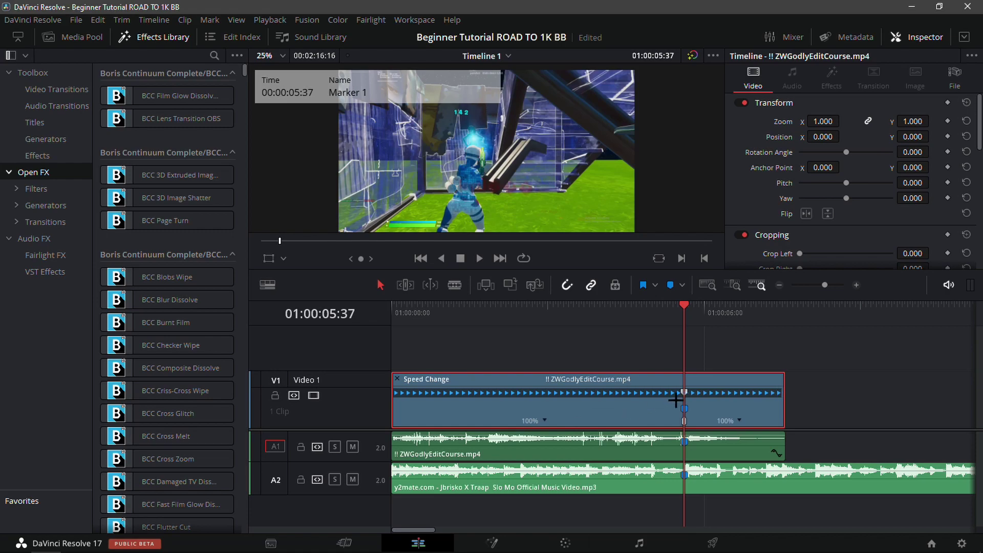
Add a speed point to the gameplay video clip 20 frames before the marker, at 01:00:05:17.
left_click(854, 285)
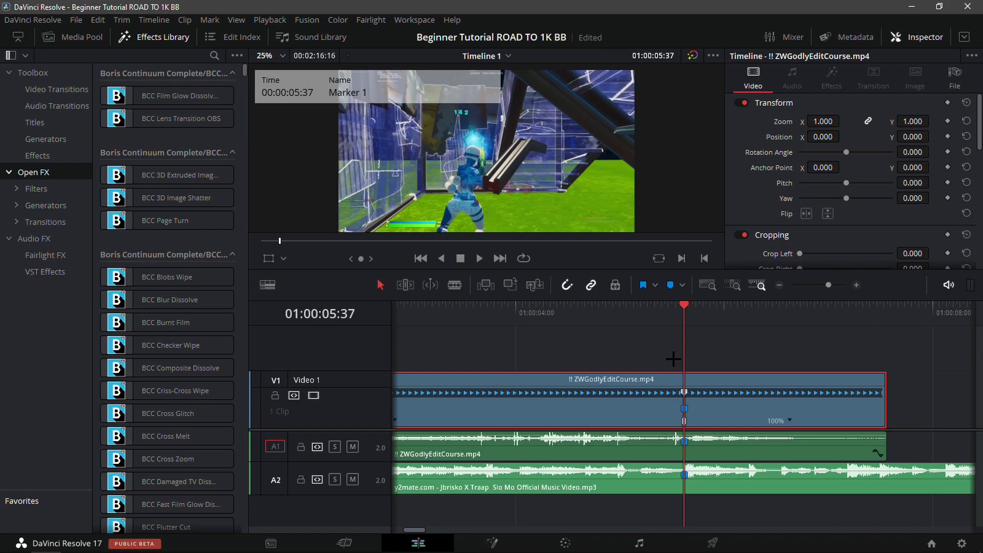
key("Left")
key("Left")
key("Left")
key("Left")
key("Left")
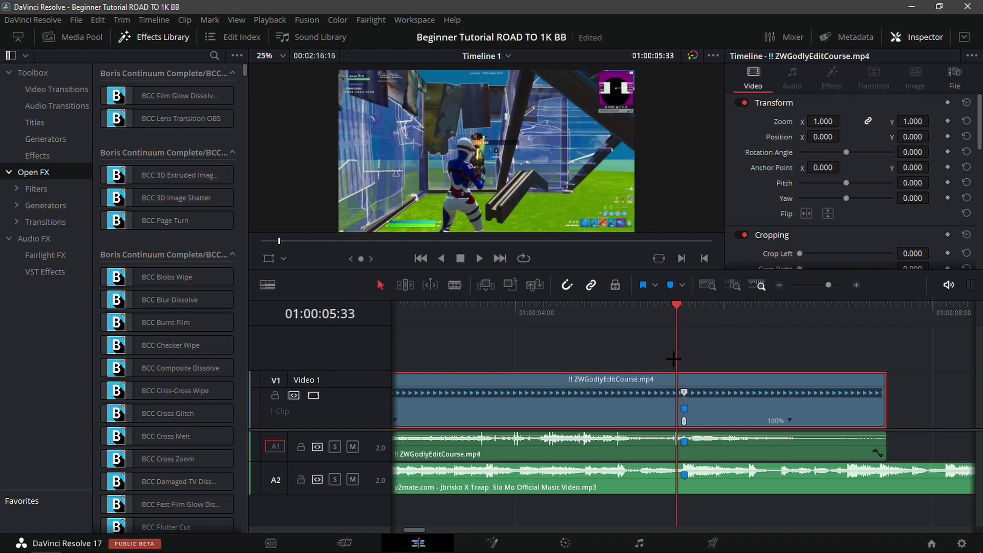
key("Left")
key("Left")
key("Left")
key("Left")
key("Left")
key("Left")
key("Left")
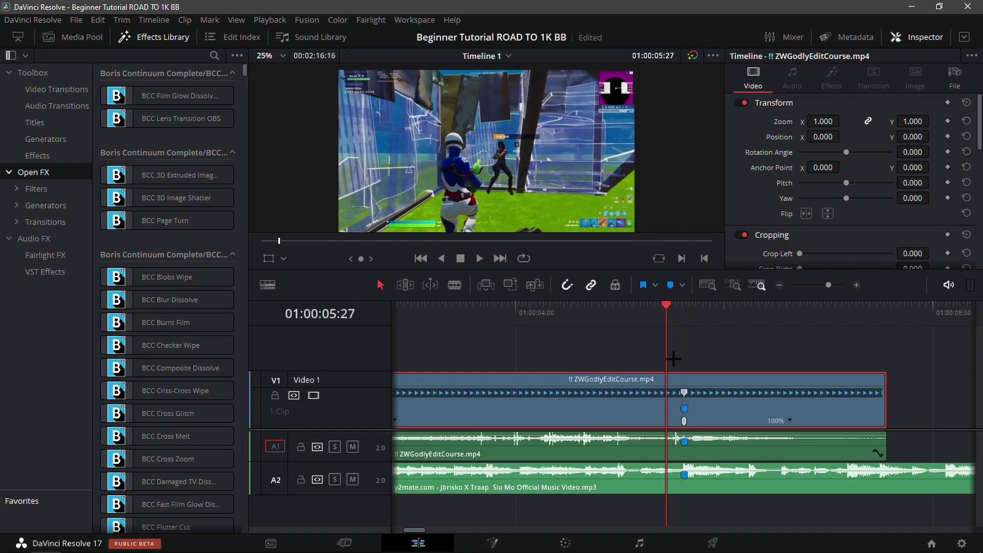
key("Left")
key("Left")
key("Left")
key("Left")
key("Left")
key("Left")
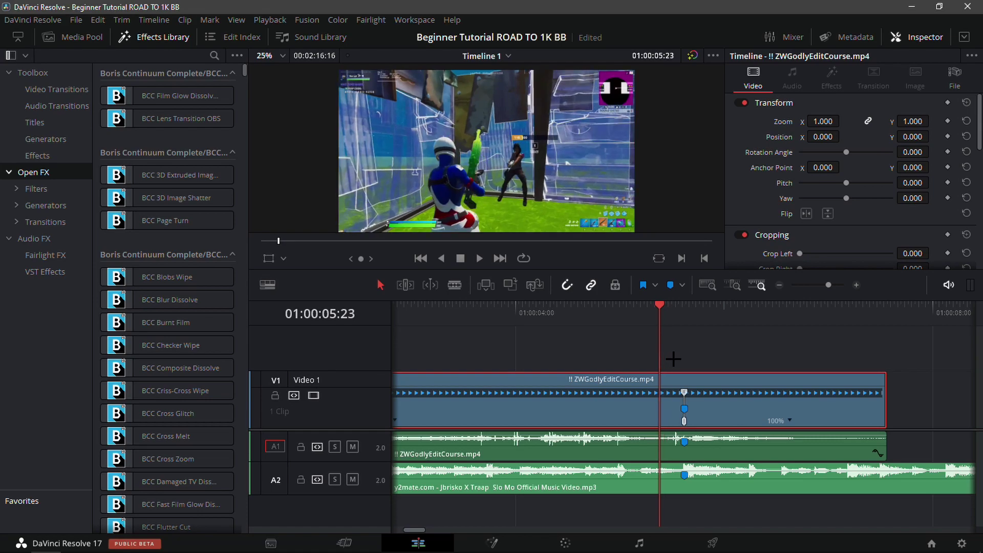
key("Left")
key("Left")
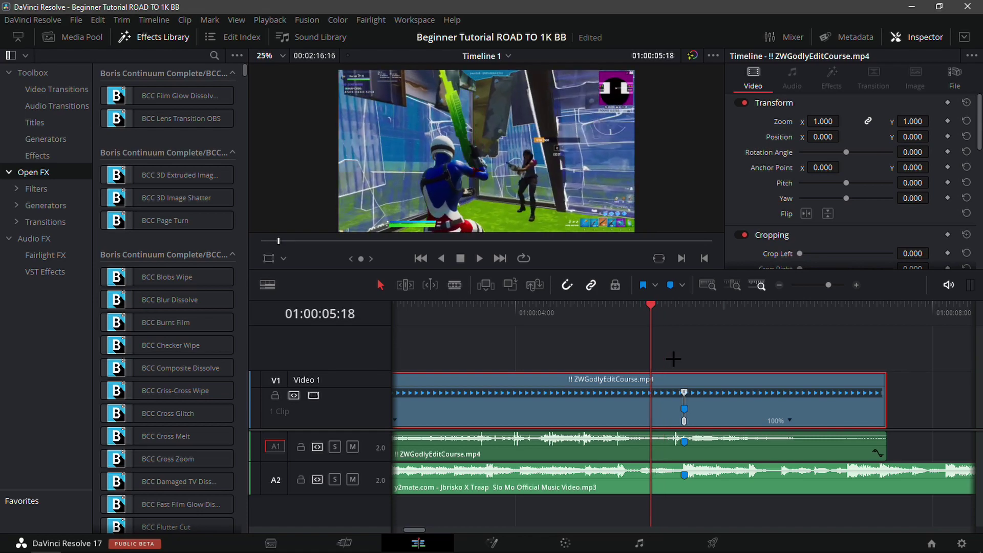
left_click(792, 422)
left_click(799, 421)
mouse_move(648, 324)
left_mouse_down()
mouse_move(686, 330)
mouse_move(649, 344)
left_mouse_up()
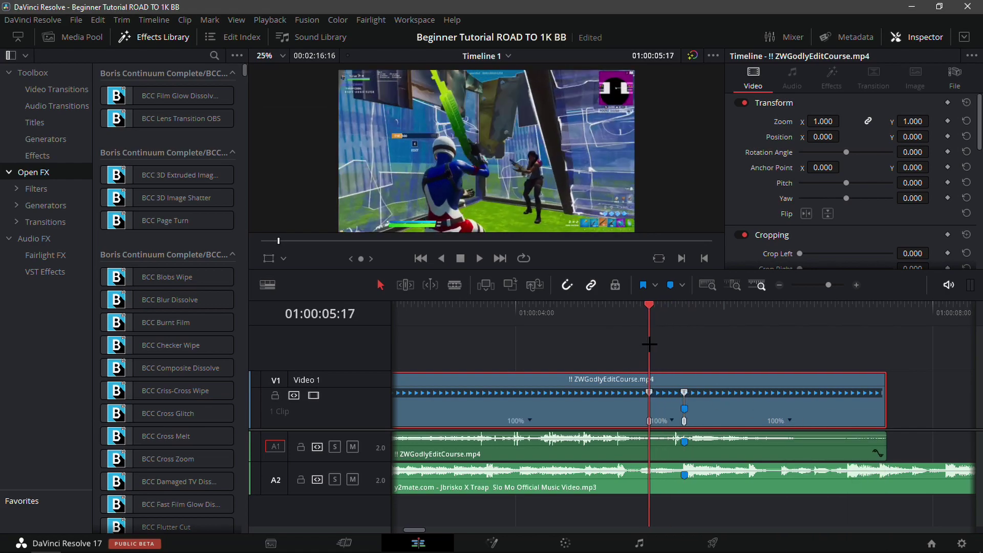
Add another speed point midway between the two existing ones on the gameplay video, at 01:00:05:27.
left_click(857, 289)
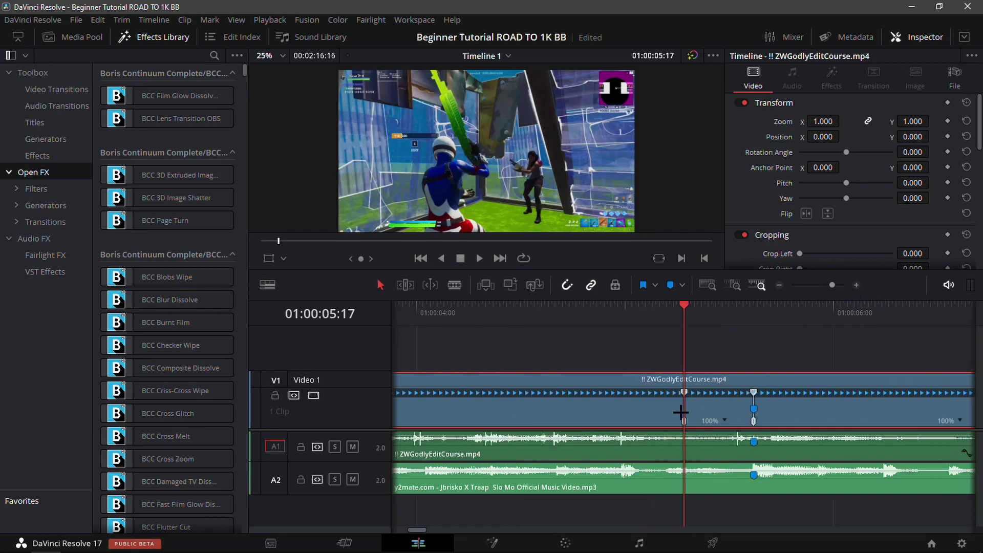
left_click(726, 422)
left_click(711, 422)
left_click(727, 422)
left_click(762, 421)
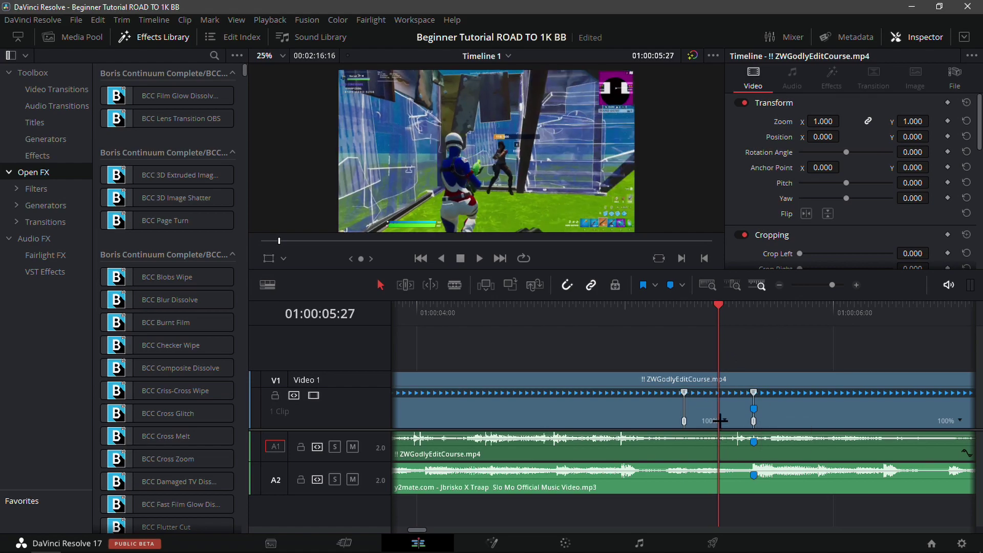
right_click(726, 425)
left_click(743, 415)
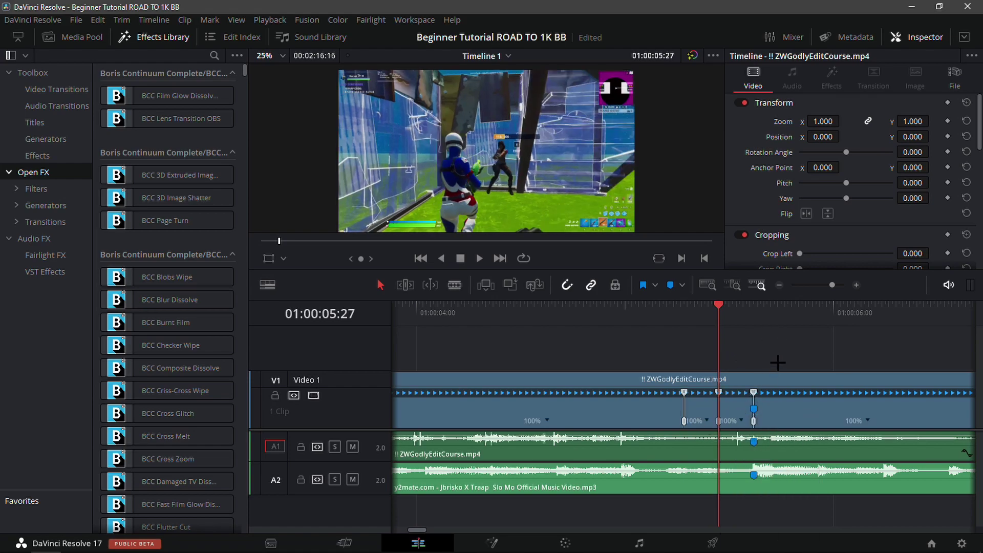
Change the speed of the segment between the first and second speed points to 50%.
left_click(782, 286)
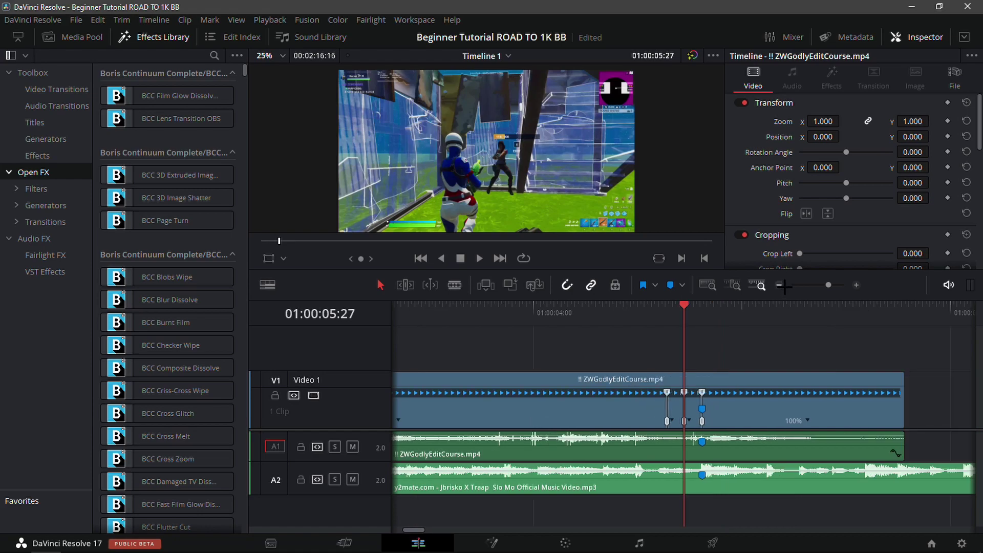
left_click_drag(830, 286, 835, 285)
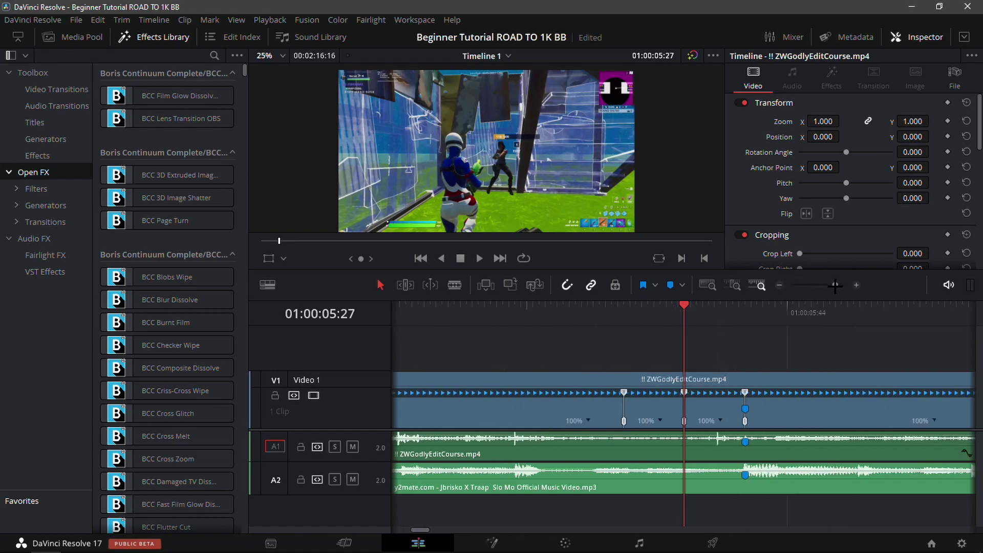
left_click(661, 422)
mouse_move(722, 449)
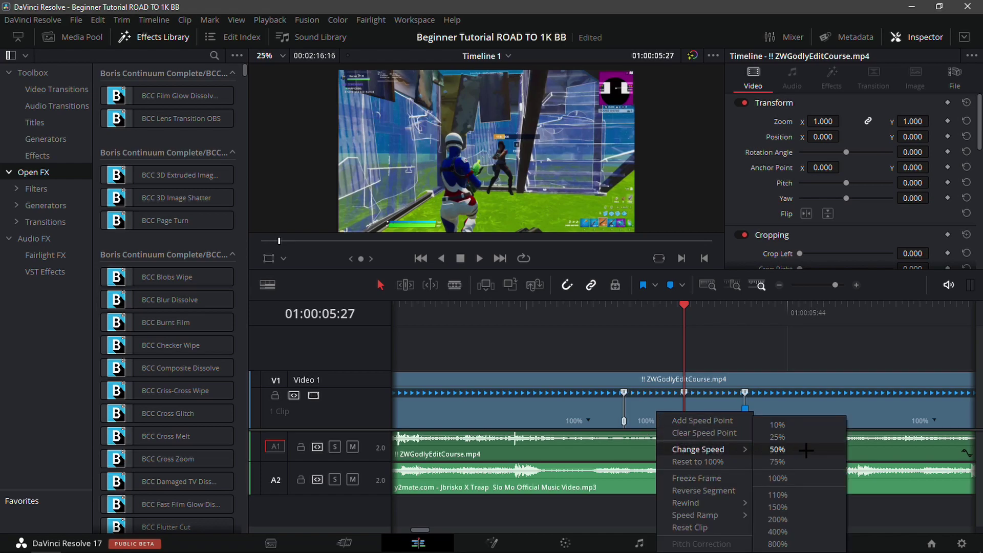
left_click(778, 449)
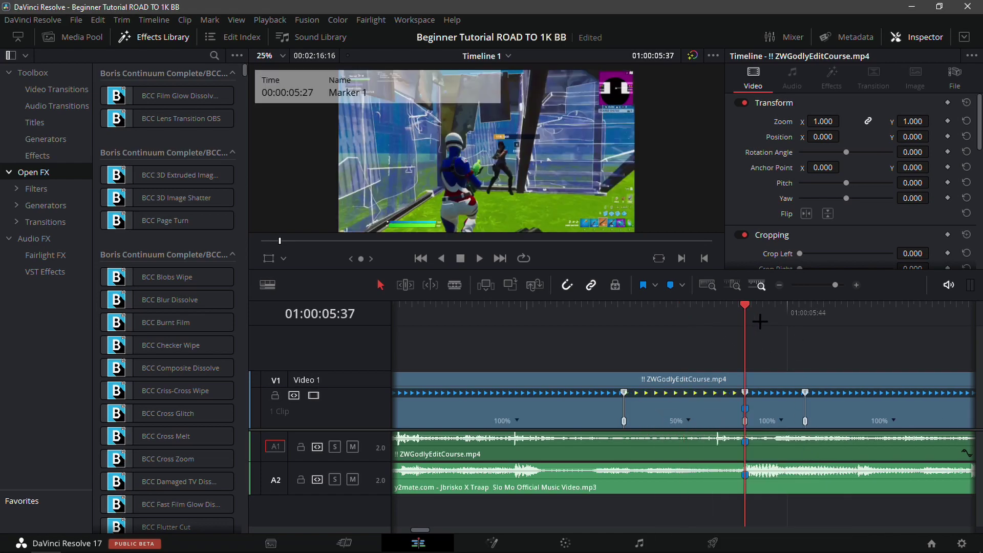
Change the speed of the short segment right after the 50% segment to 200%.
left_click(782, 421)
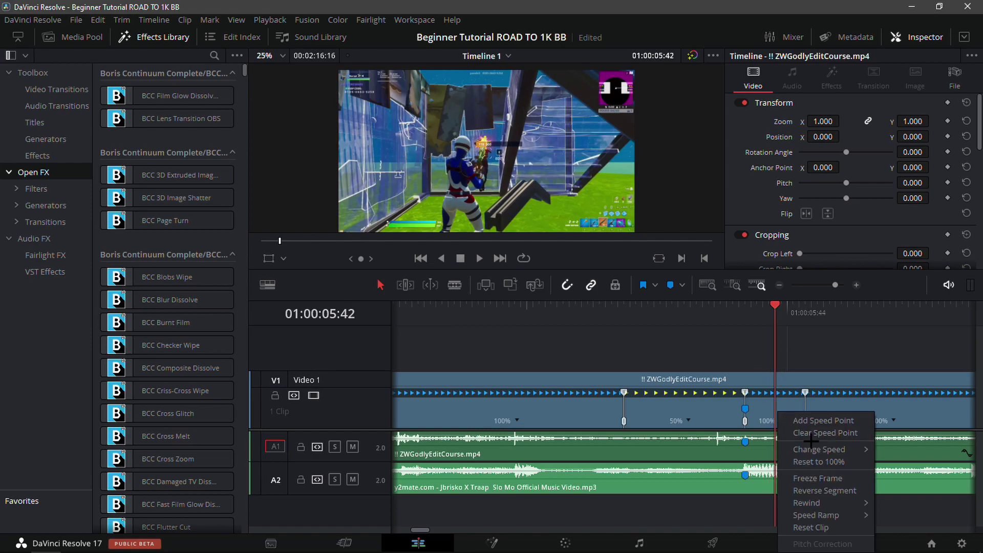
mouse_move(820, 449)
left_click(900, 520)
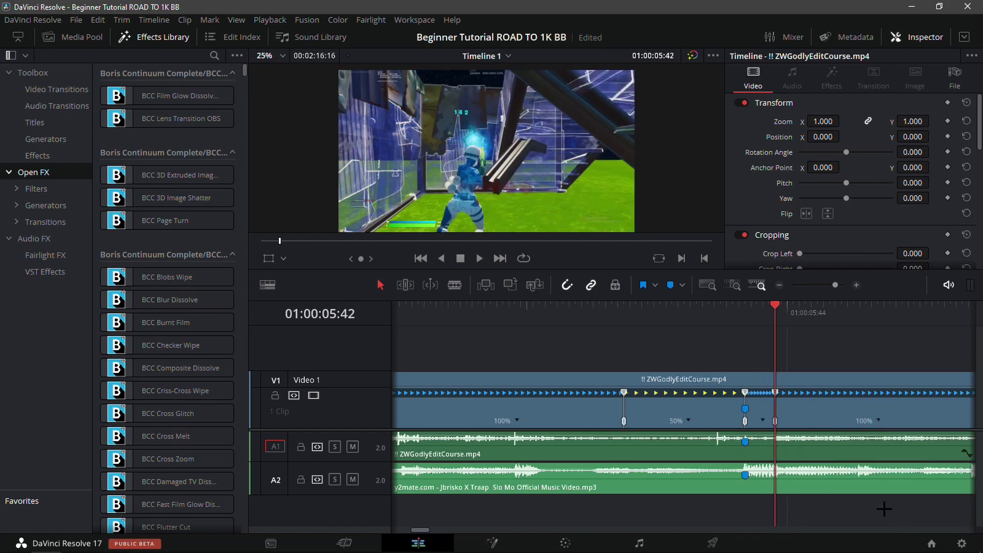
Shift the speed point between the 50% and 200% segments earlier so the 200% segment ends at the marker, 01:00:05:37.
left_click_drag(776, 317, 745, 397)
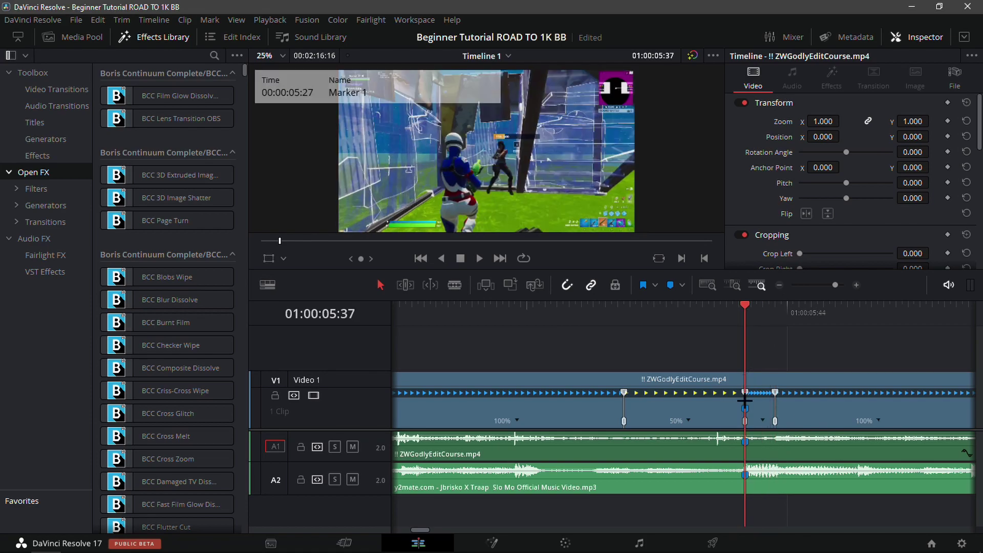
left_click(857, 286)
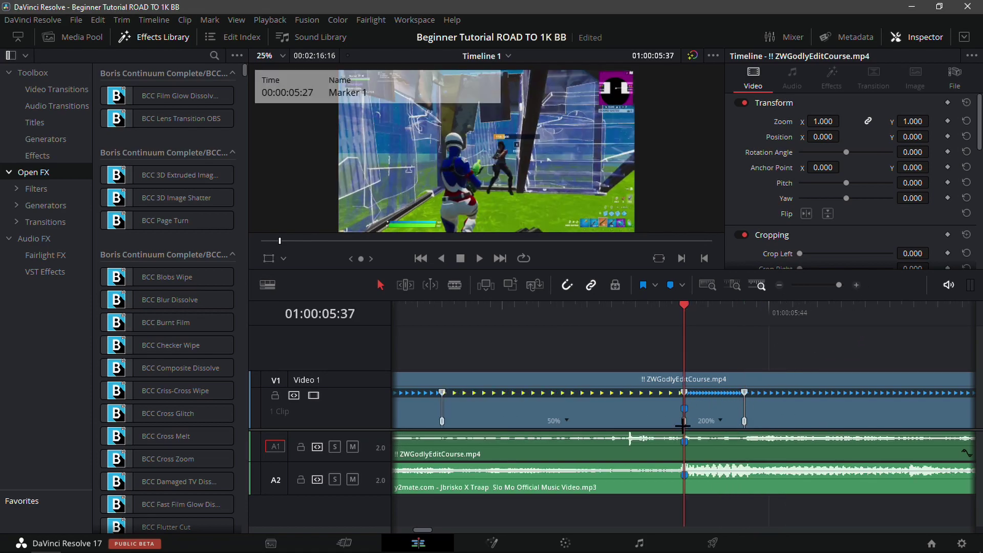
left_click_drag(676, 423, 603, 432)
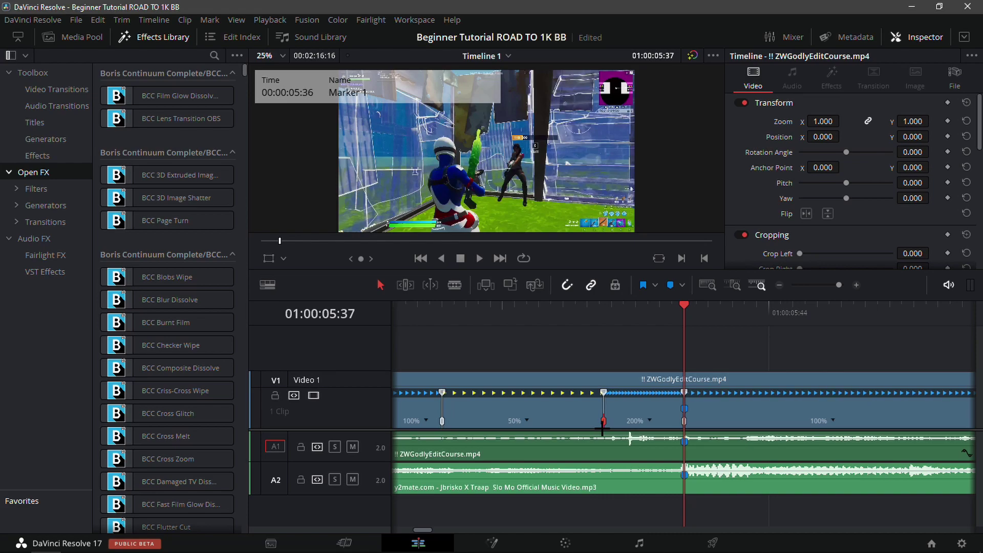
left_click_drag(602, 428, 604, 428)
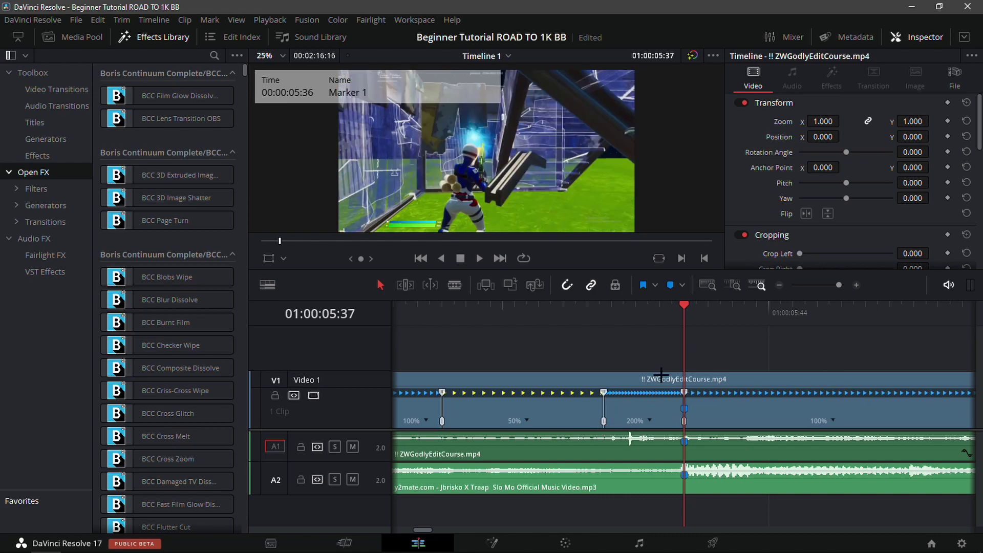
Change the speed of the final segment of the gameplay video, after the marker, to 50%.
mouse_move(666, 321)
left_mouse_down()
mouse_move(549, 374)
mouse_move(438, 388)
mouse_move(606, 387)
mouse_move(809, 344)
mouse_move(842, 322)
mouse_move(956, 322)
mouse_move(810, 364)
left_mouse_up()
left_click(779, 287)
left_click(778, 285)
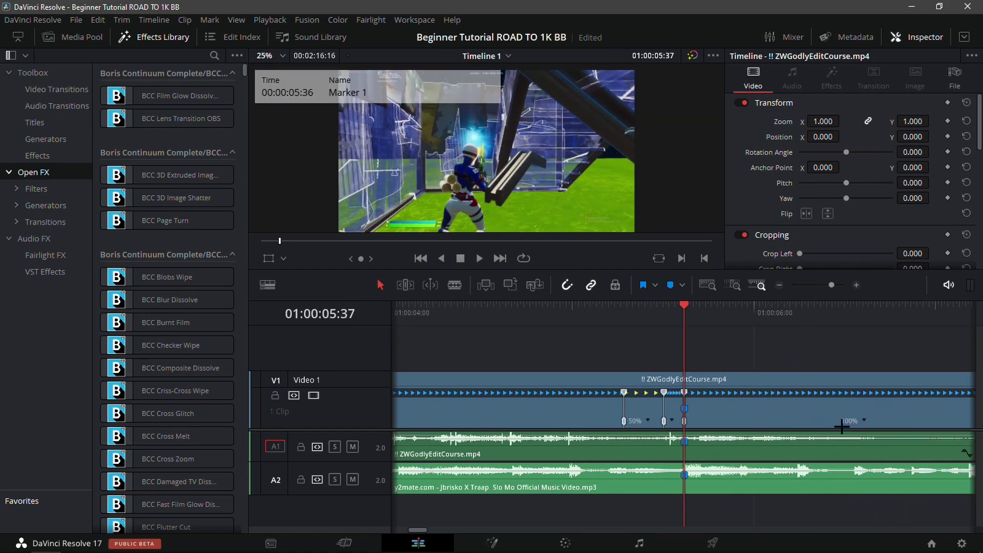
left_click(865, 420)
mouse_move(918, 451)
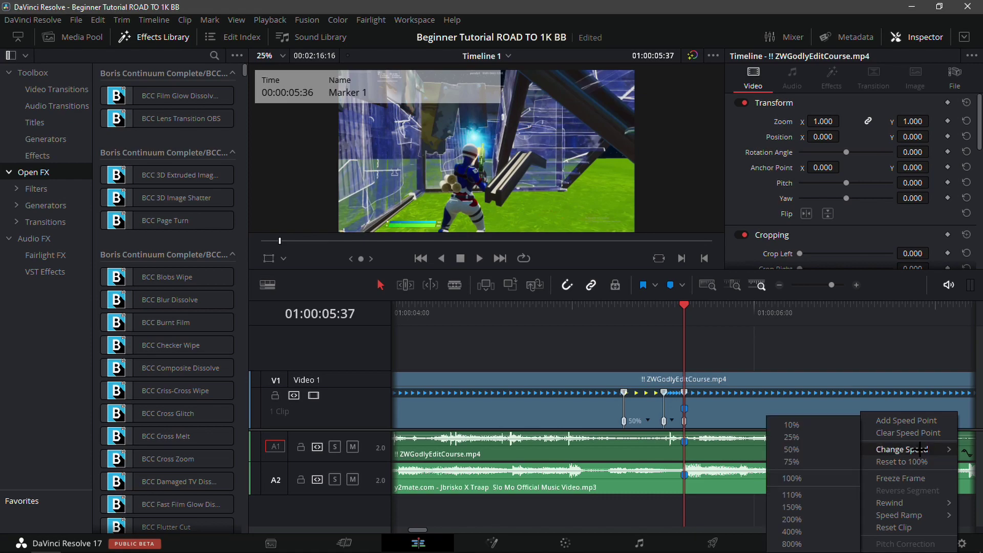
left_click(815, 446)
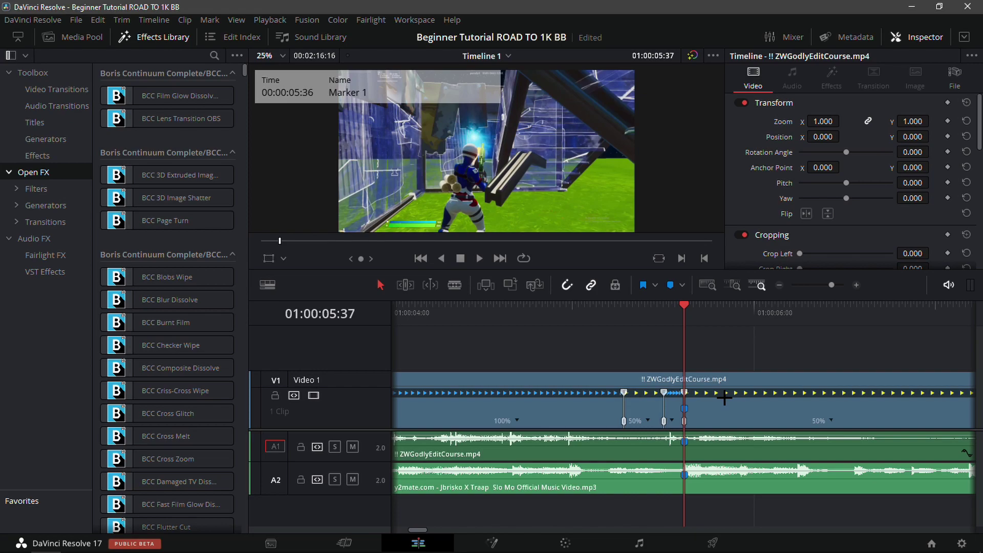
Split the gameplay video clip and its audio at 01:00:06:37, one second after the marker.
key("shift+Right")
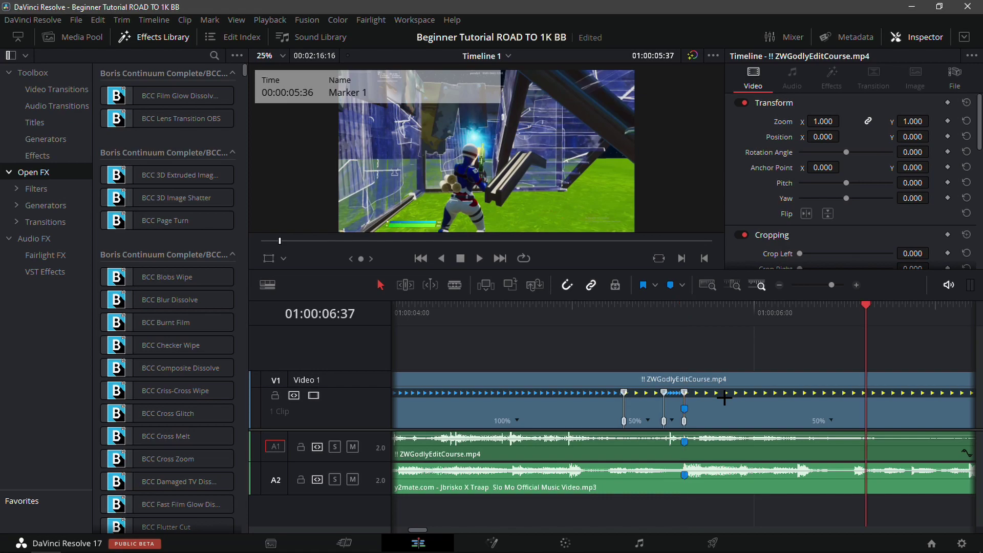
left_click(780, 285)
left_click(480, 375)
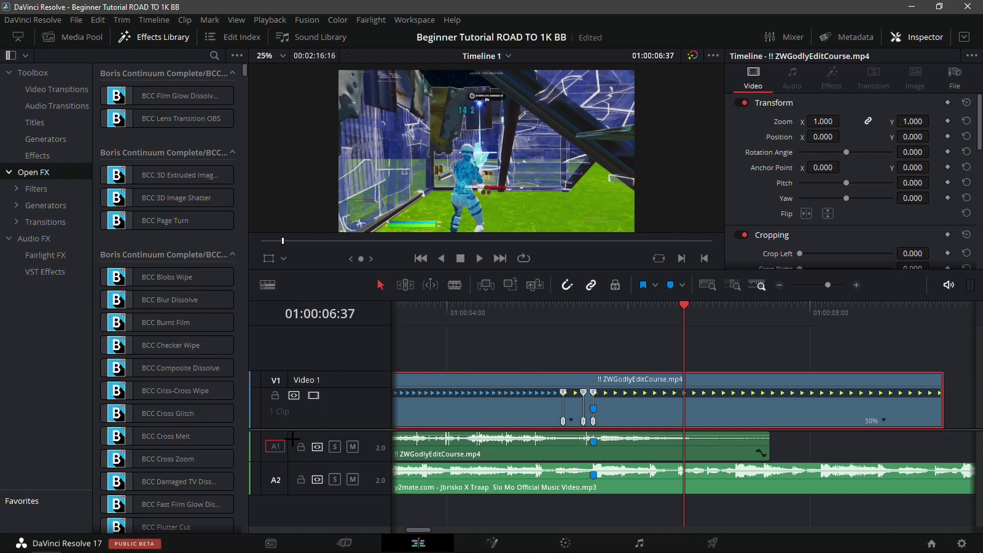
left_click(453, 284)
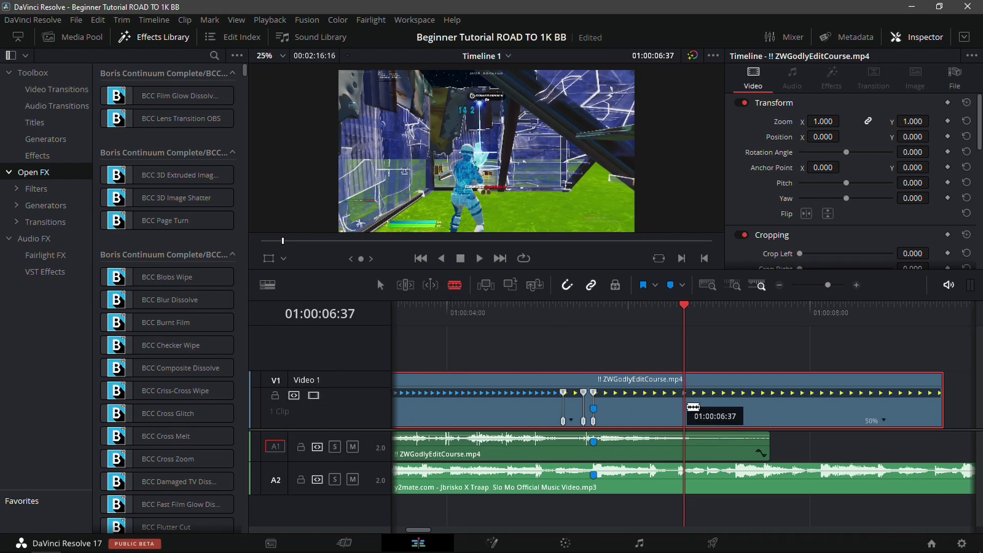
left_click(686, 402)
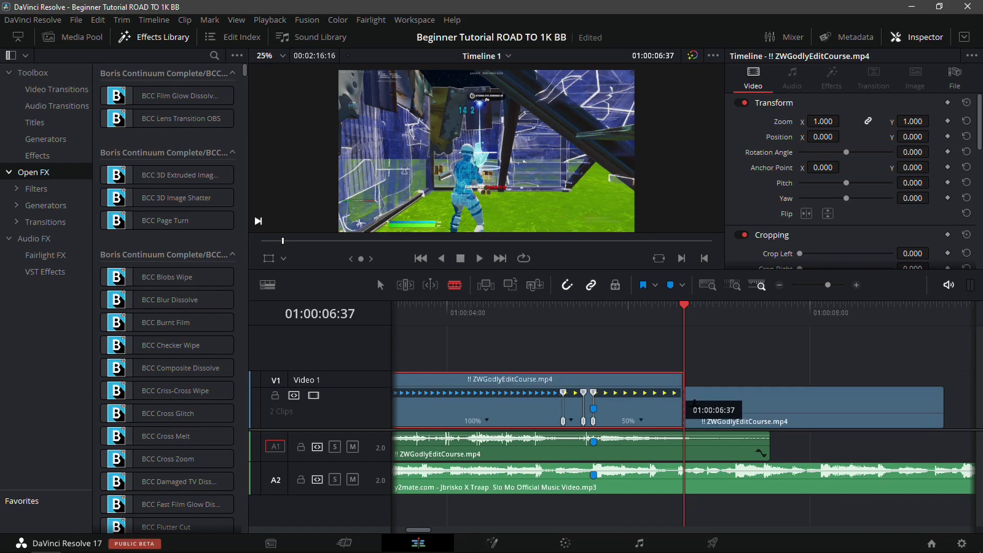
left_click(685, 446)
Delete the leftover gameplay video and audio pieces after 01:00:06:37.
left_click(380, 285)
left_click(771, 410)
key("Delete")
left_click(722, 454)
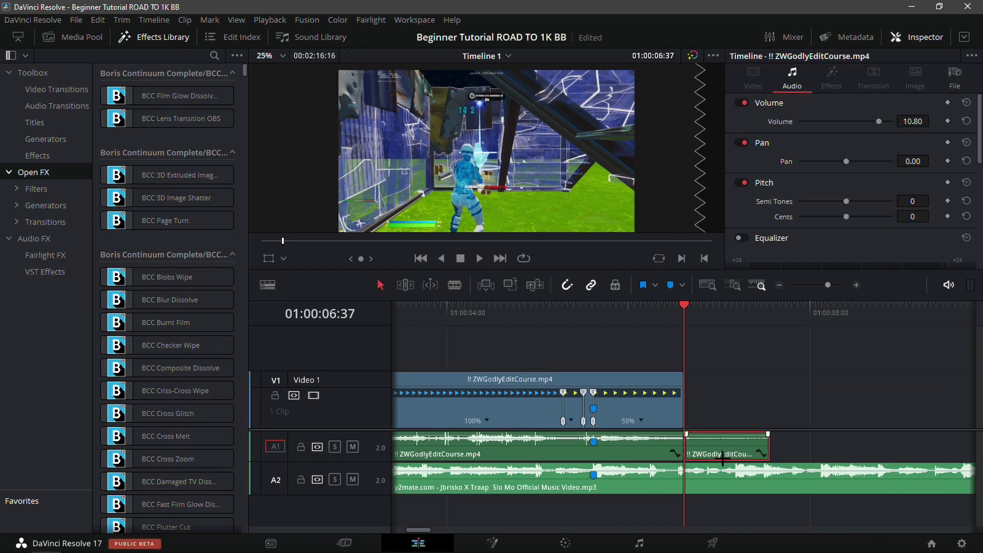
key("Delete")
Play back the section around the speed changes several times to check the timing against the music.
left_click_drag(623, 317, 529, 341)
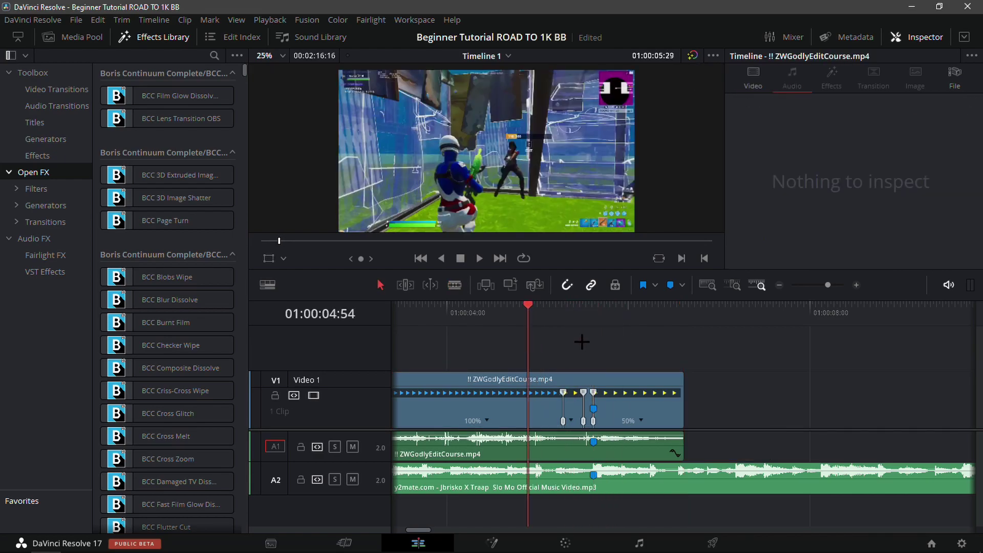
key("space")
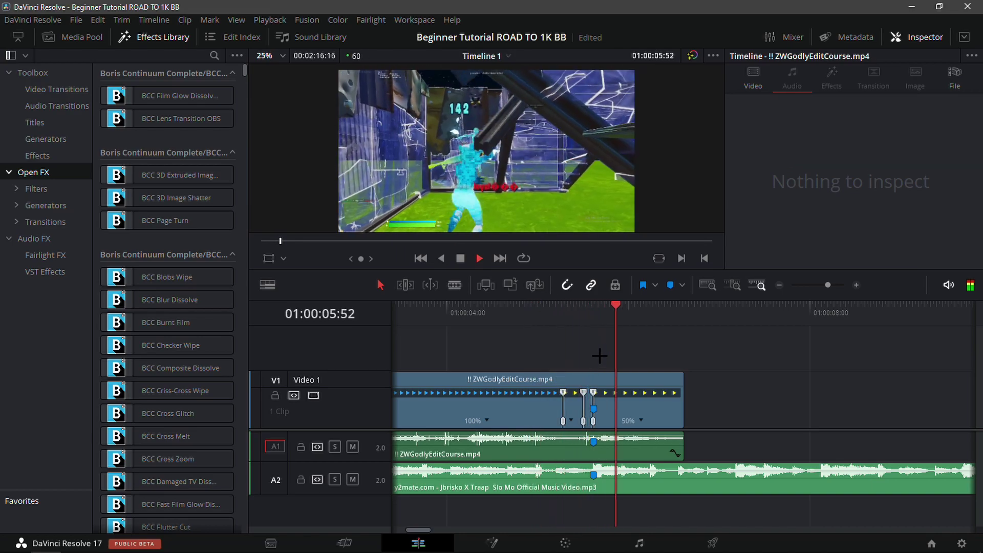
left_click_drag(613, 322, 532, 342)
key("space")
key("space")
left_click(535, 340)
key("space")
left_click(560, 324)
left_click(554, 325)
key("space")
Place an Adjustment Clip on a new video track above the gameplay clip, starting at the marker, 01:00:05:37.
left_click(589, 323)
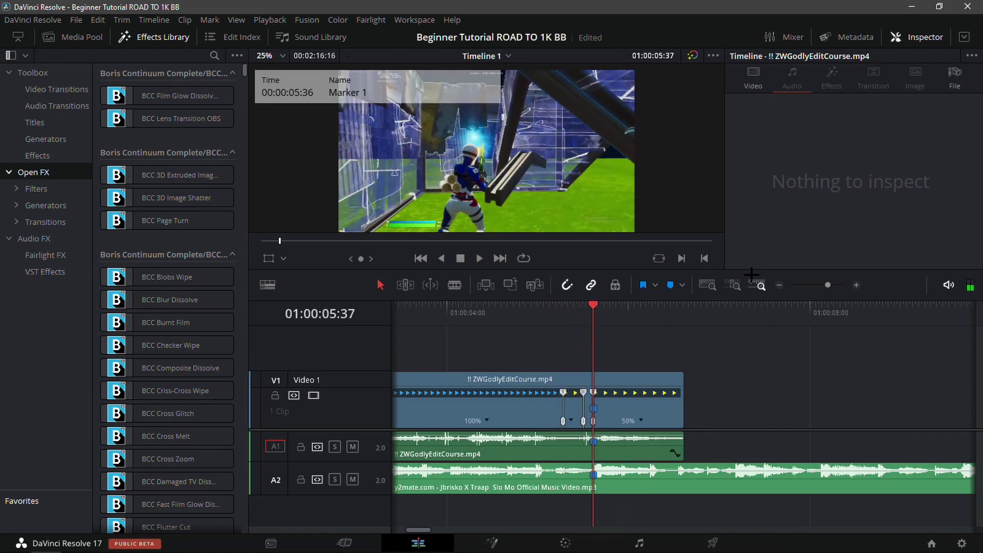
left_click(856, 286)
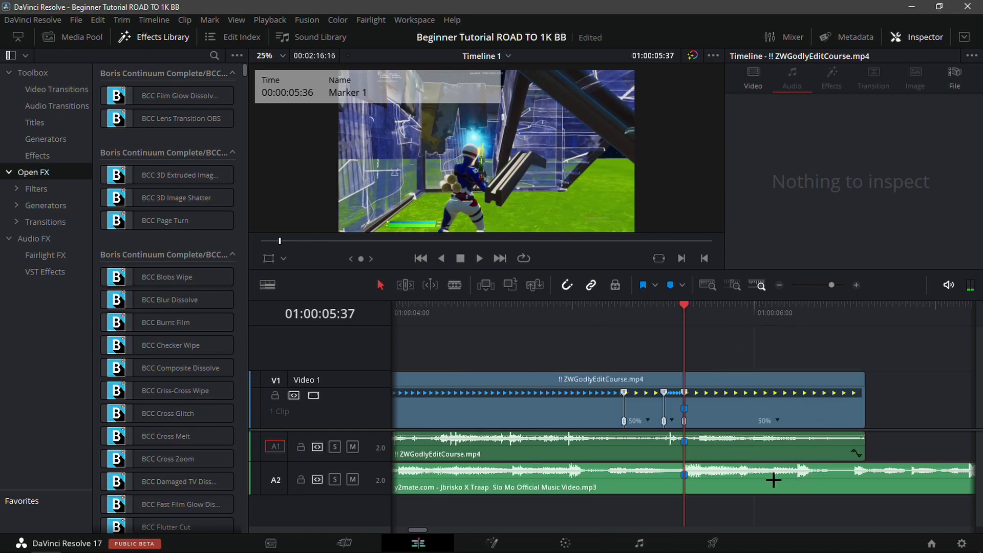
left_click(37, 155)
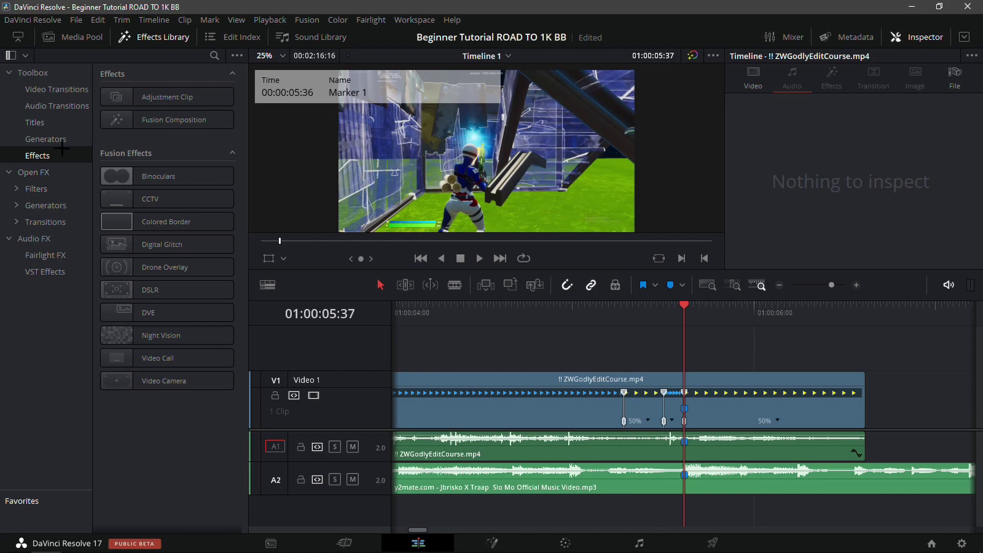
left_click_drag(163, 96, 685, 348)
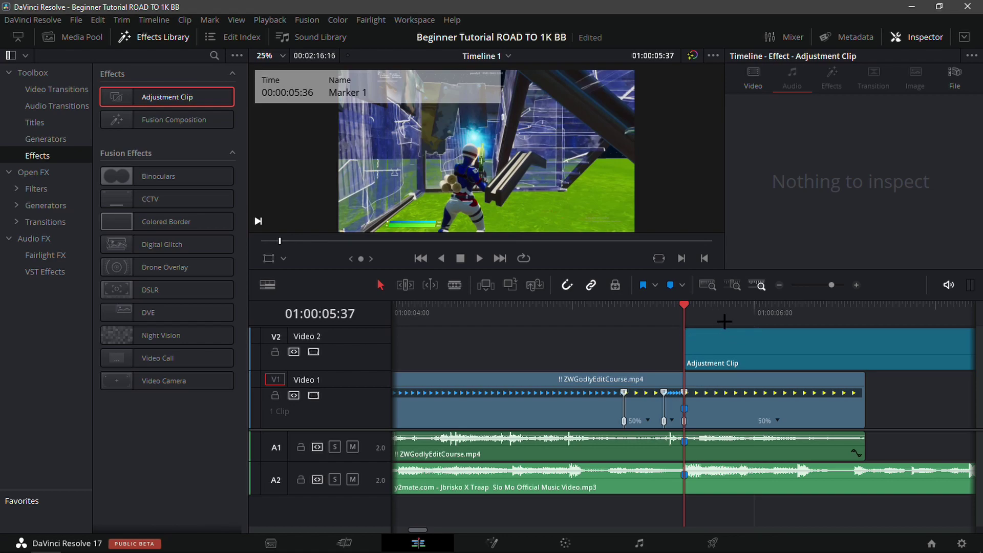
Trim the Adjustment Clip to end with the gameplay clip at 01:00:06:37 by cutting it there and removing the excess.
mouse_move(732, 318)
left_mouse_down()
mouse_move(745, 314)
mouse_move(693, 355)
mouse_move(711, 357)
mouse_move(673, 414)
mouse_move(853, 422)
mouse_move(890, 369)
left_mouse_up()
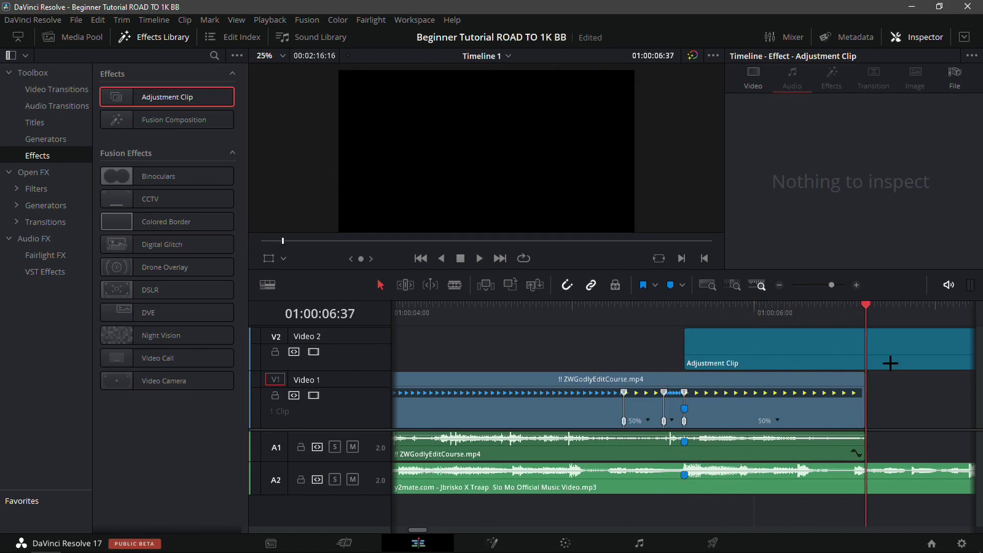
left_click(890, 364)
left_click(455, 284)
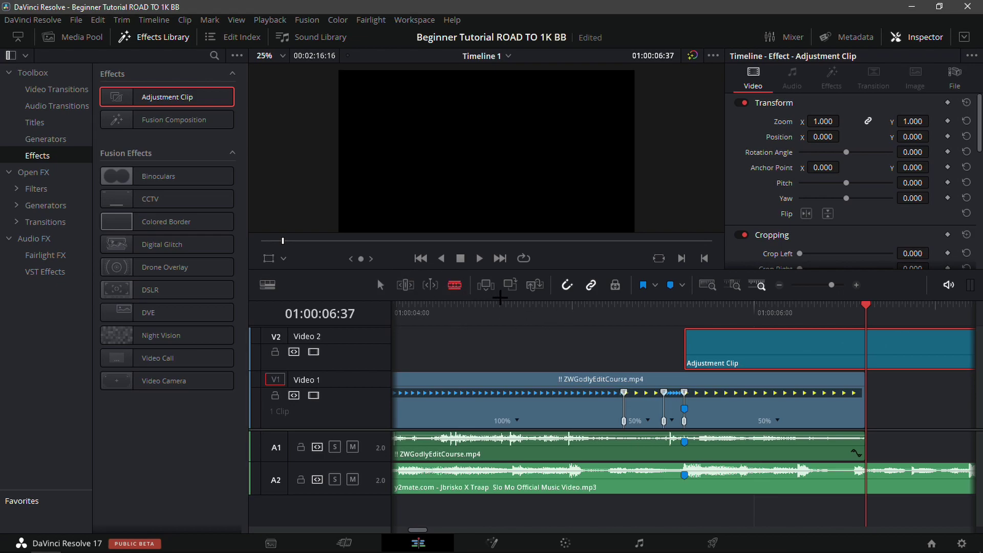
left_click(864, 349)
key("a")
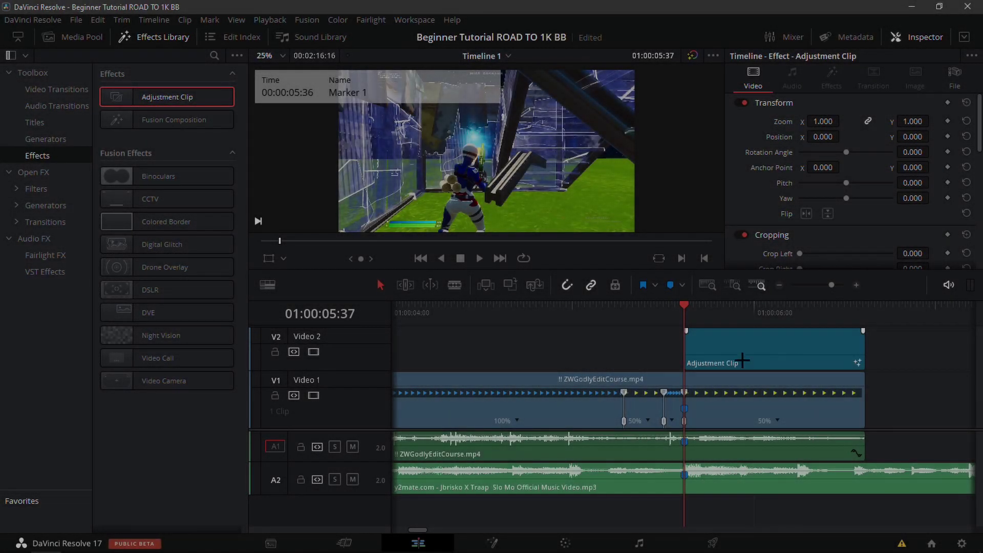
Open the Adjustment Clip in Fusion for node editing, starting from the marker frame.
right_click(490, 541)
left_click(459, 513)
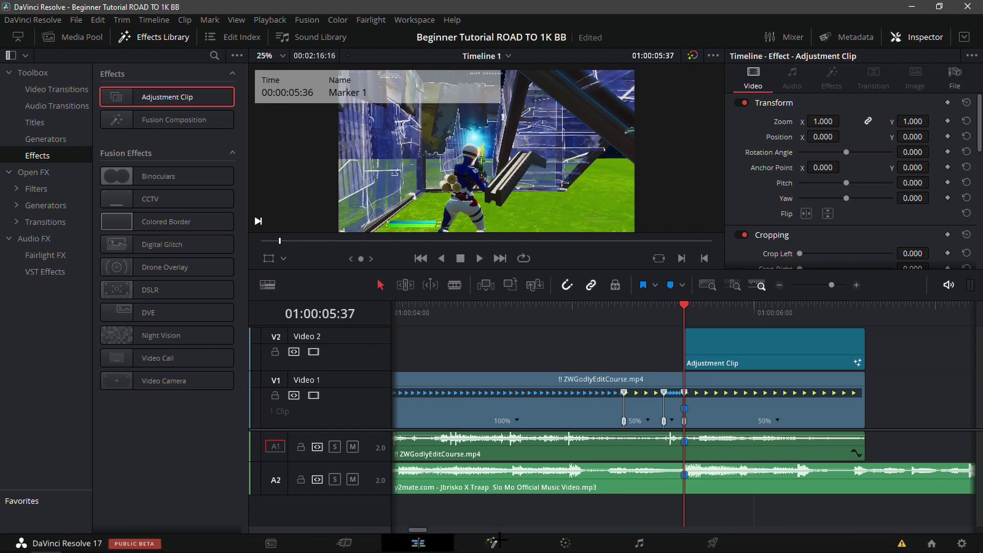
left_click(492, 543)
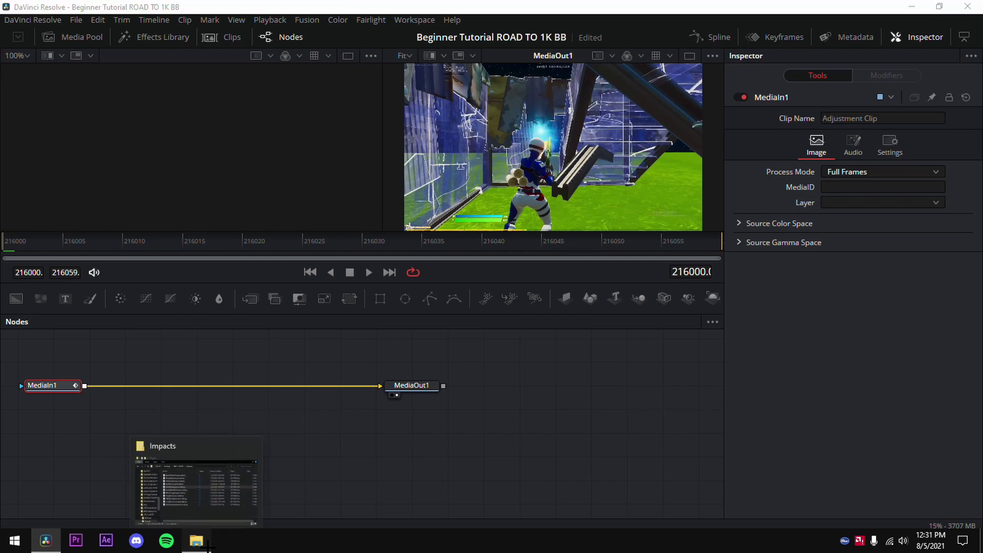
View the impact preset files in the Impacts folder in File Explorer, then return to DaVinci Resolve.
left_click(196, 547)
scroll(428, 202, "up", 10)
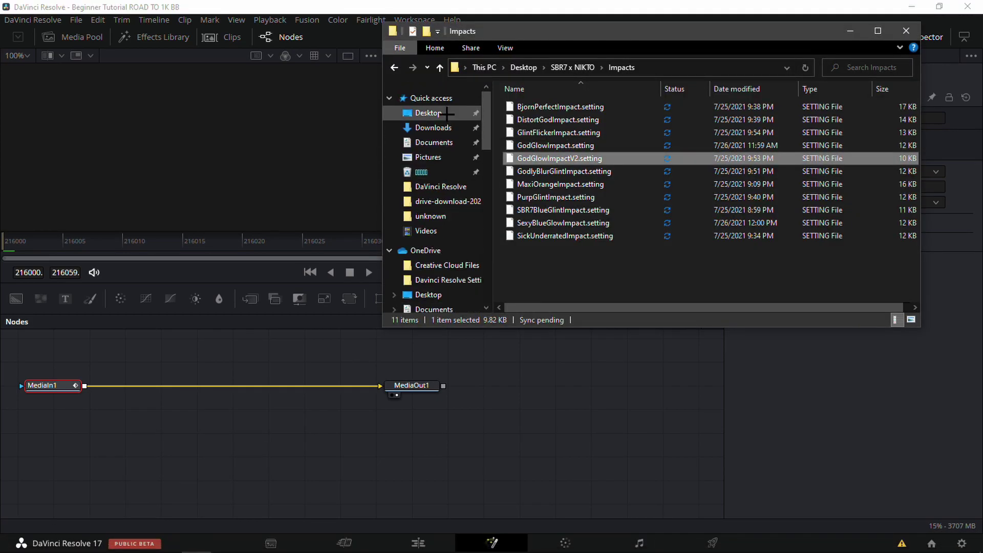
left_click(246, 364)
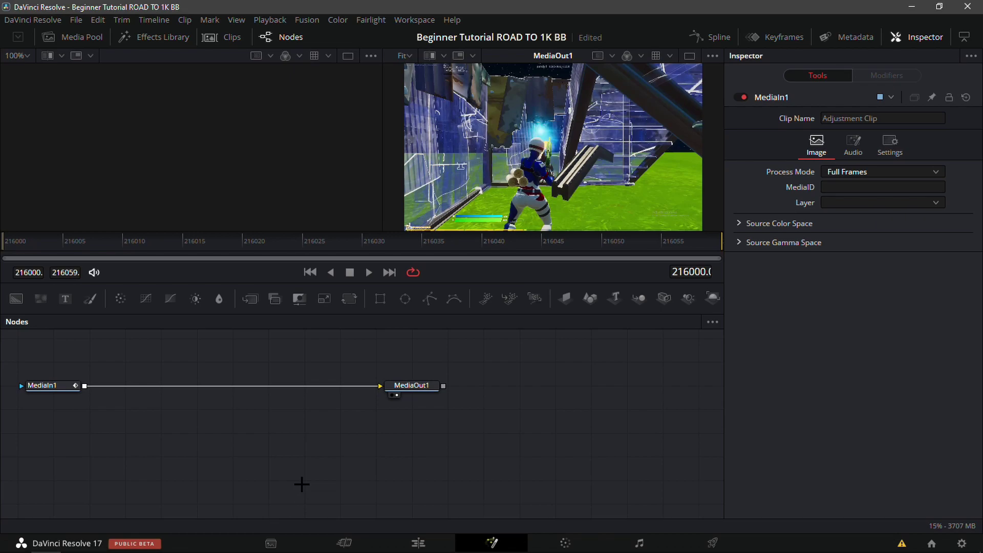
Add a Camera Shake (CShk) node to the adjustment clip's composition.
key("shift+space")
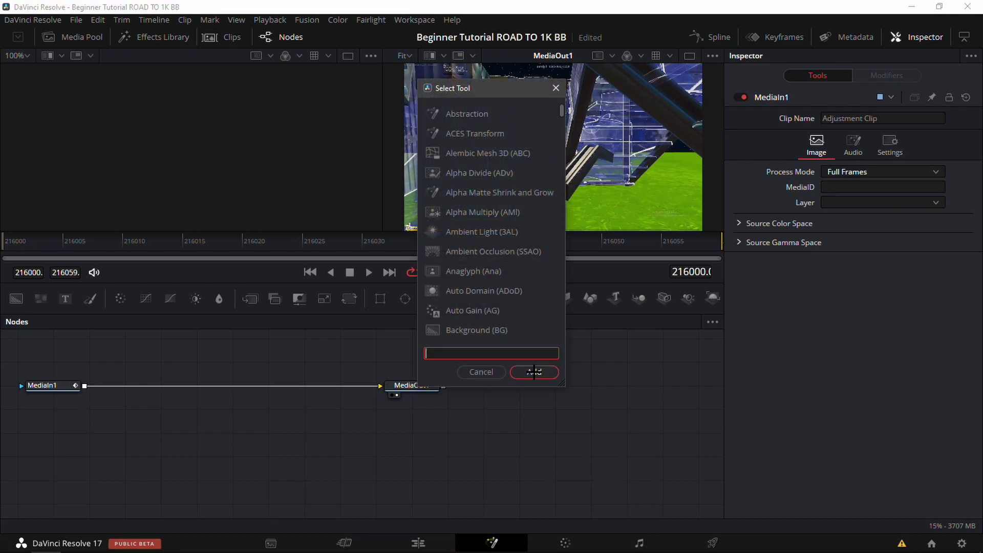
type("cam")
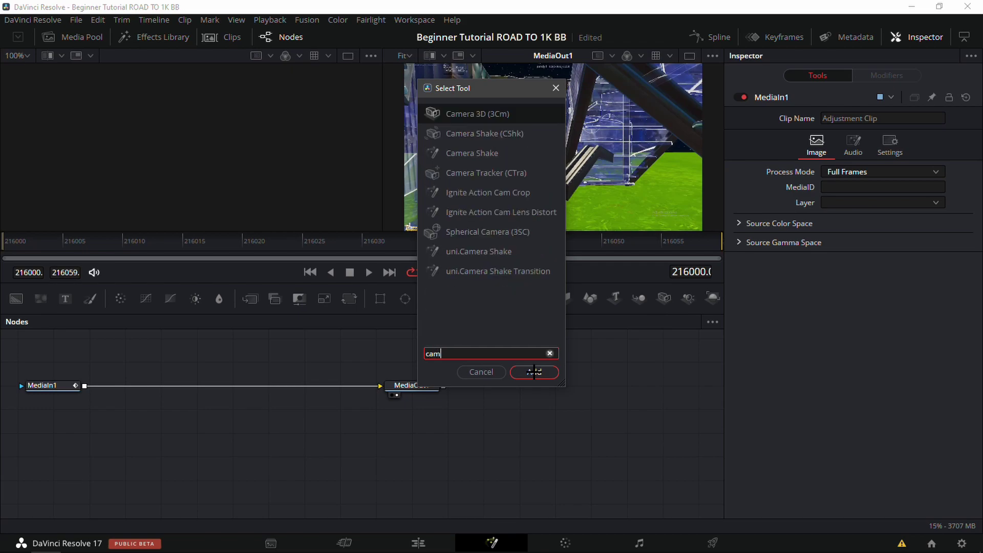
type("ersha")
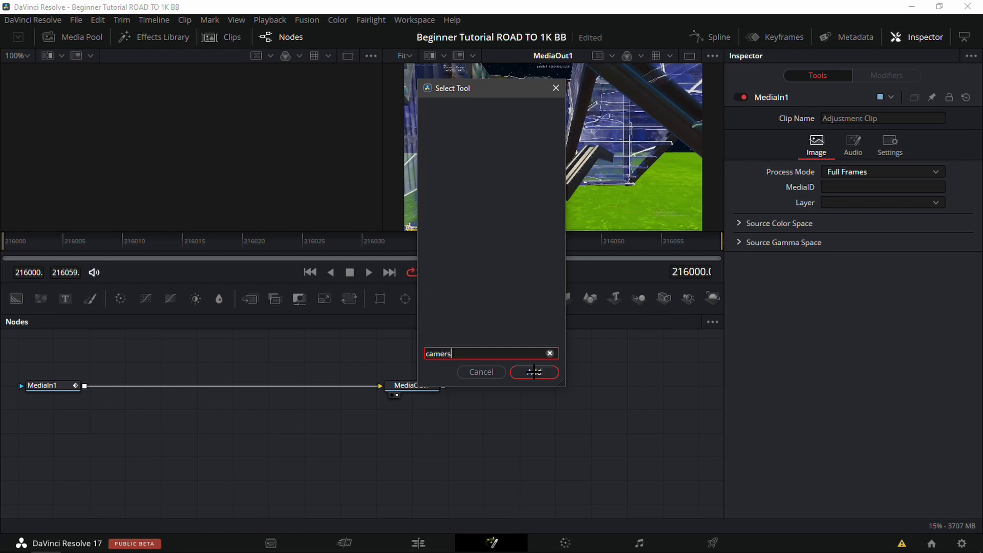
key("BackSpace")
type("asha")
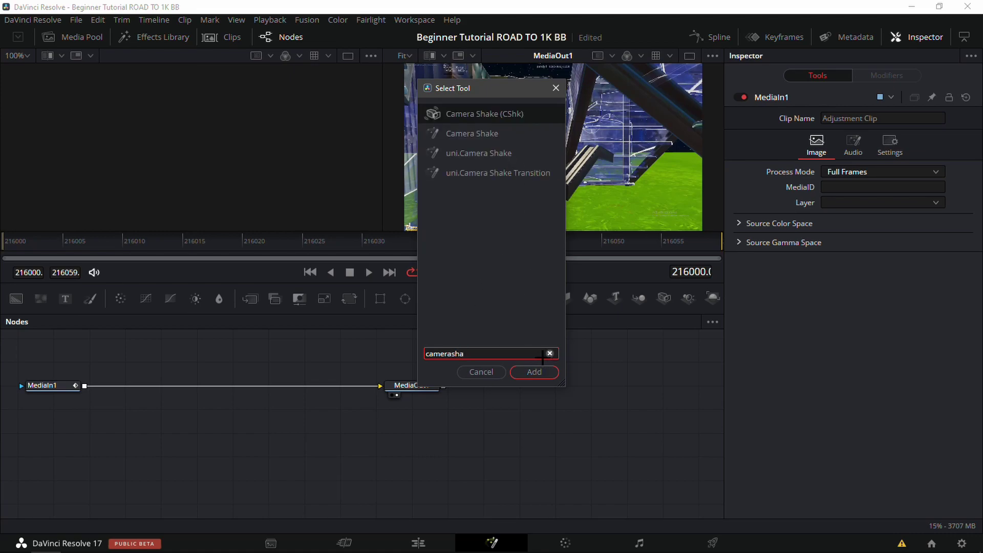
left_click(534, 371)
Place the camera shake node below the main line and wire it between MediaIn1 and MediaOut1.
left_click_drag(245, 447, 264, 433)
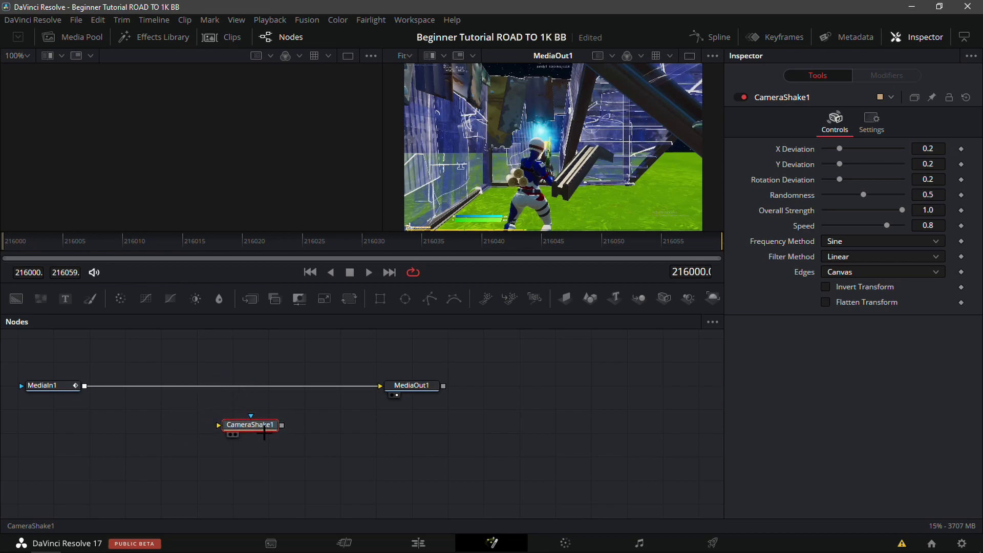
left_click_drag(297, 385, 219, 425)
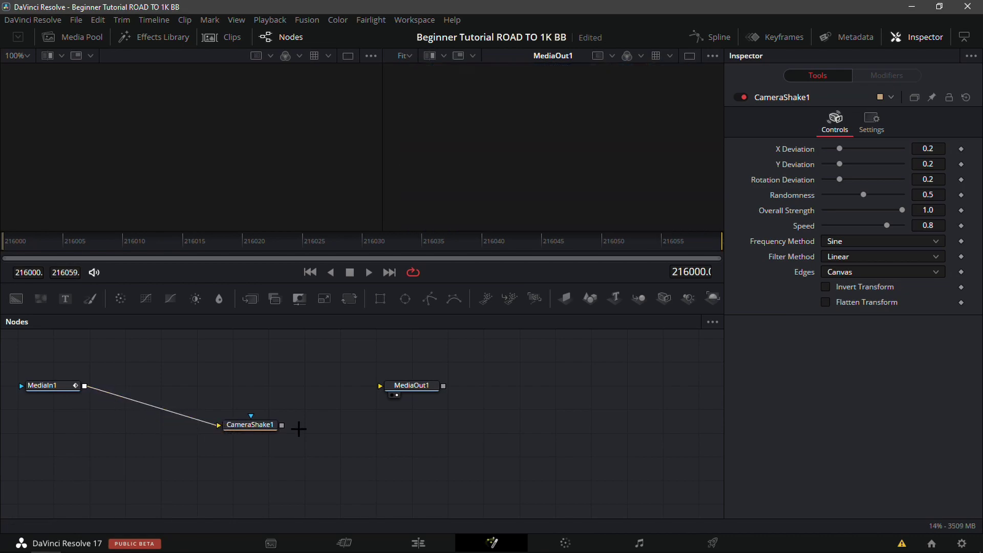
left_click_drag(282, 425, 413, 385)
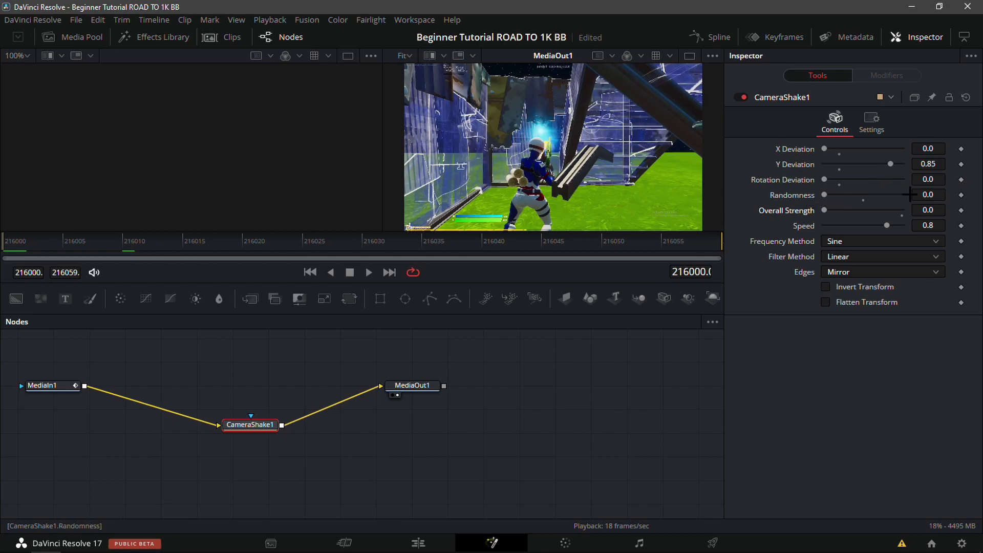
Set the camera shake's Overall Strength to 1.0.
double_click(931, 210)
key("Tab")
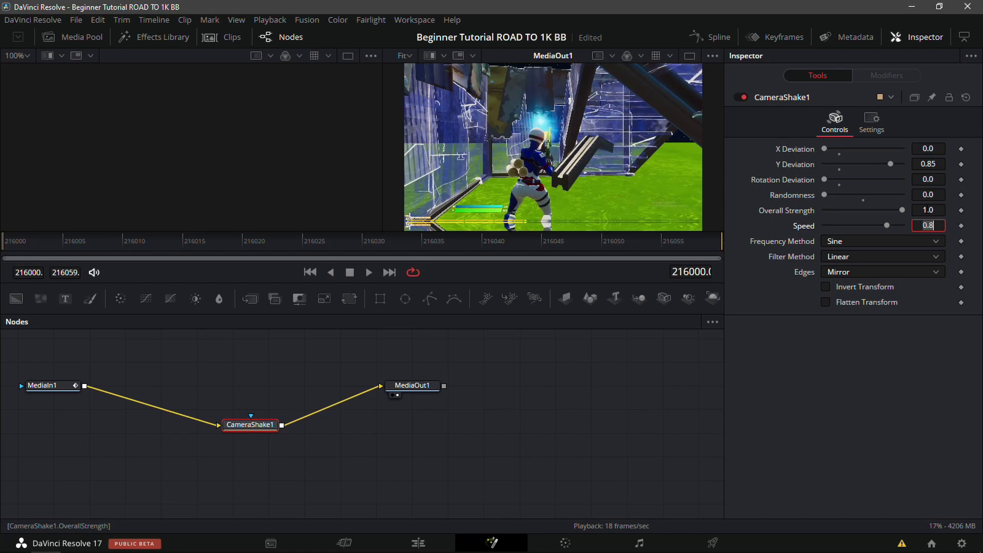
left_click(589, 429)
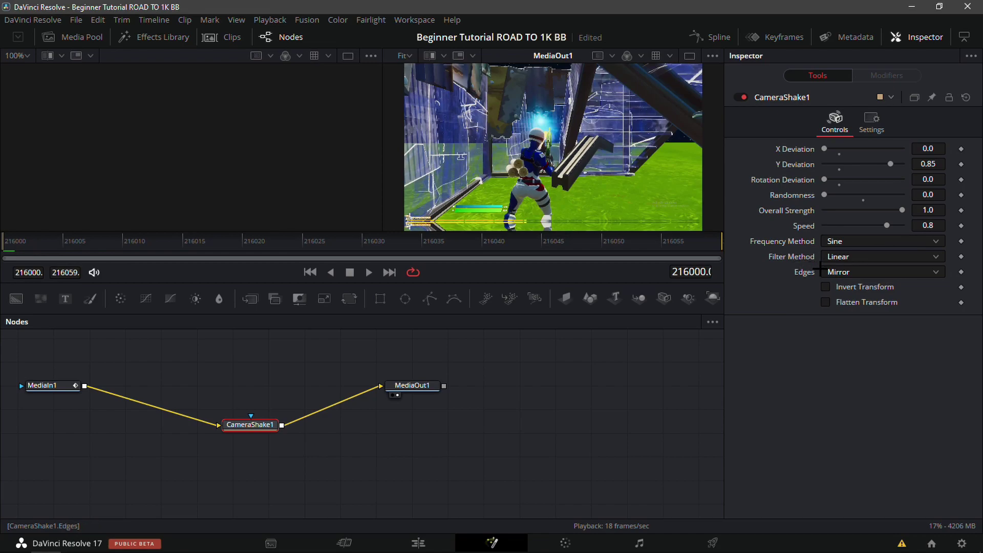
Keyframe the camera shake's Overall Strength at 1.0 on frame 216000 and 0.0 on frame 216010.
left_click_drag(16, 242, 1, 263)
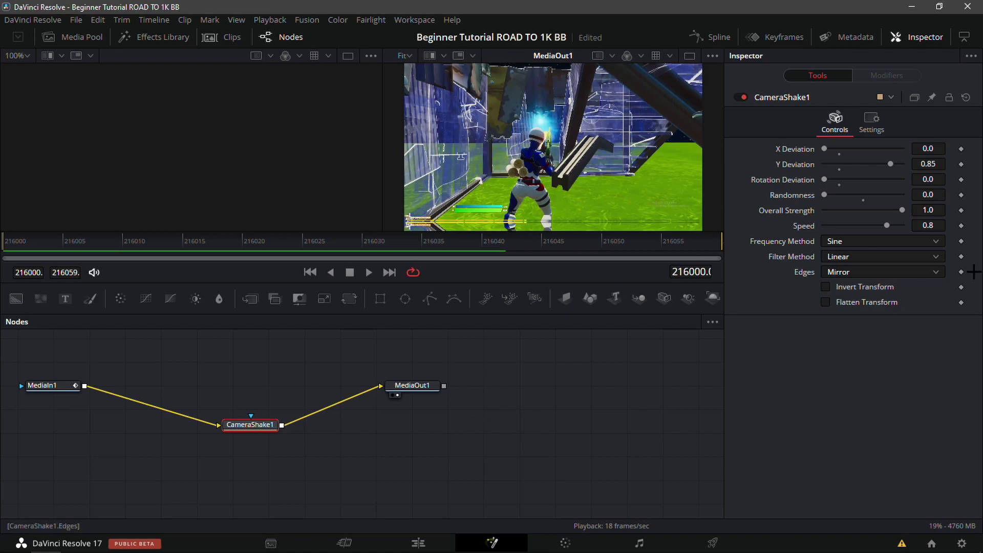
left_click(961, 210)
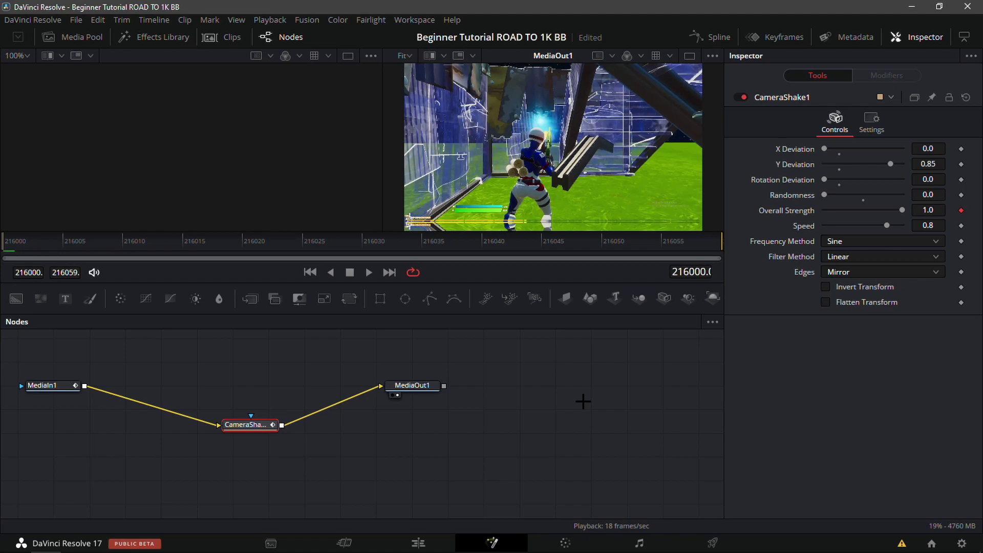
left_click(512, 411)
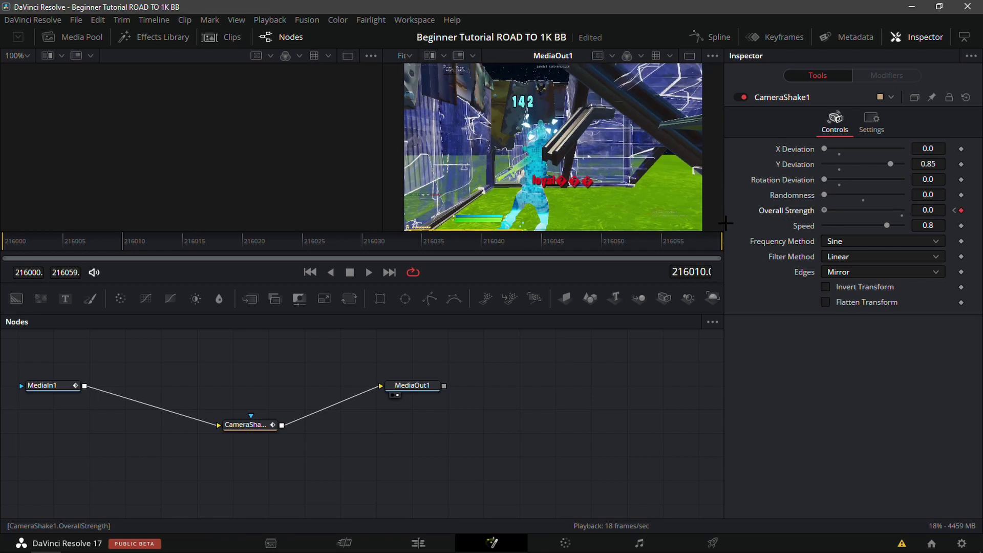
left_click(4, 246)
mouse_move(4, 247)
left_mouse_down()
mouse_move(196, 251)
mouse_move(4, 251)
left_mouse_up()
Add the plain Glow effect as a node between the camera shake node and MediaOut1, making room for it.
left_click_drag(241, 425, 158, 438)
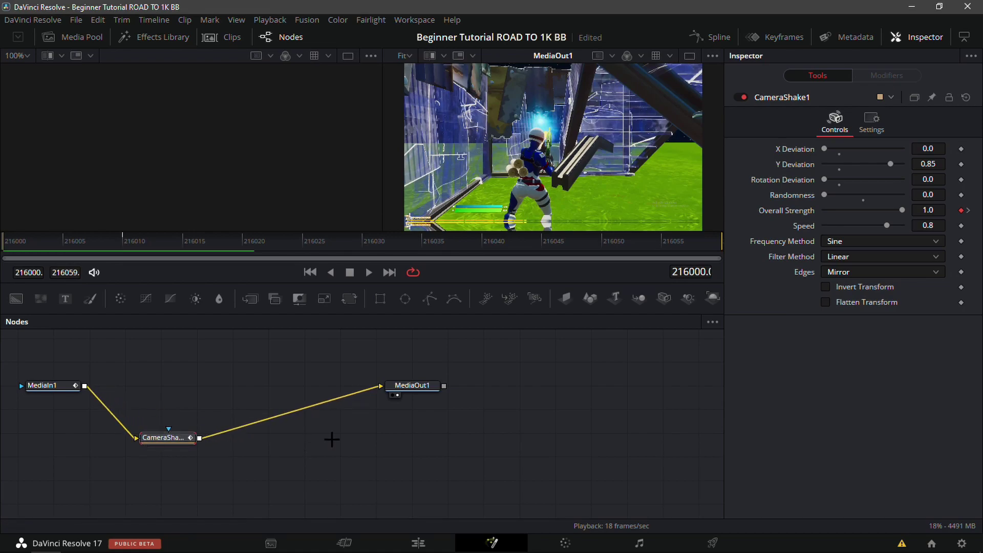
key("shift+space")
type("camerasha")
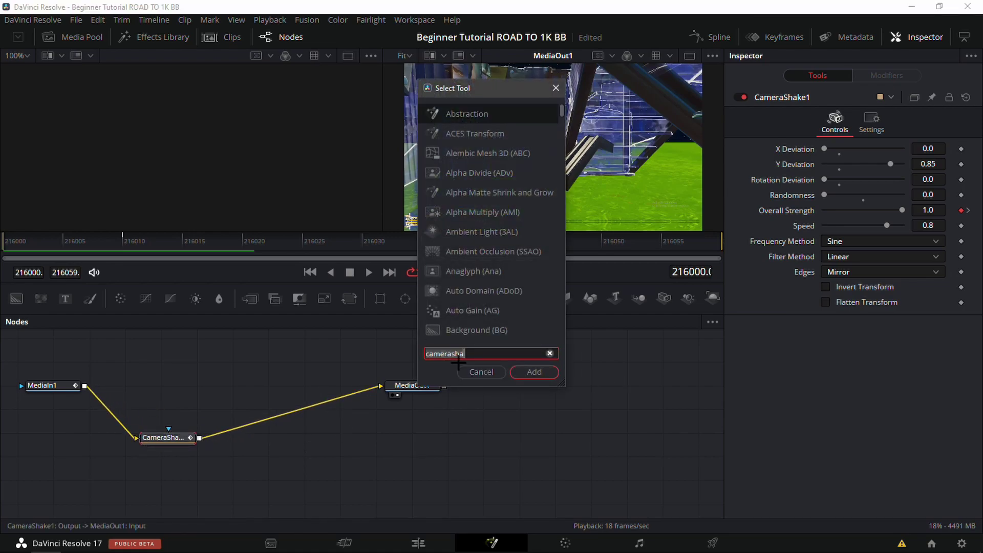
key("ctrl+a")
key("BackSpace")
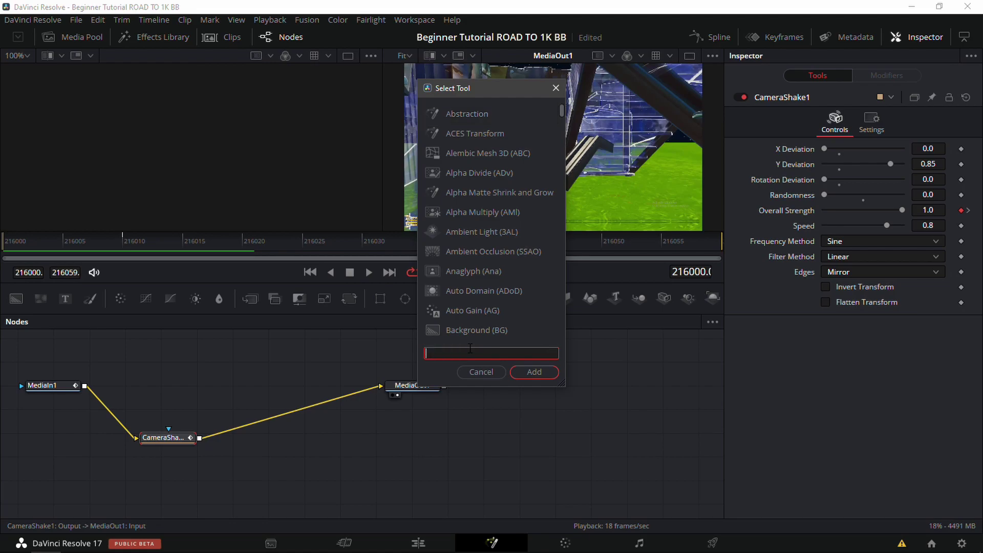
type("glow")
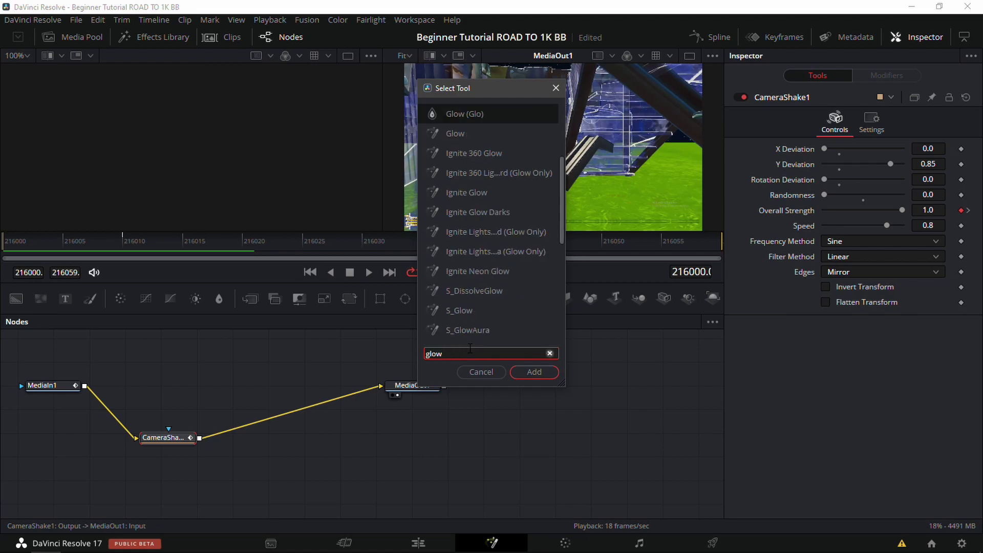
key("Down")
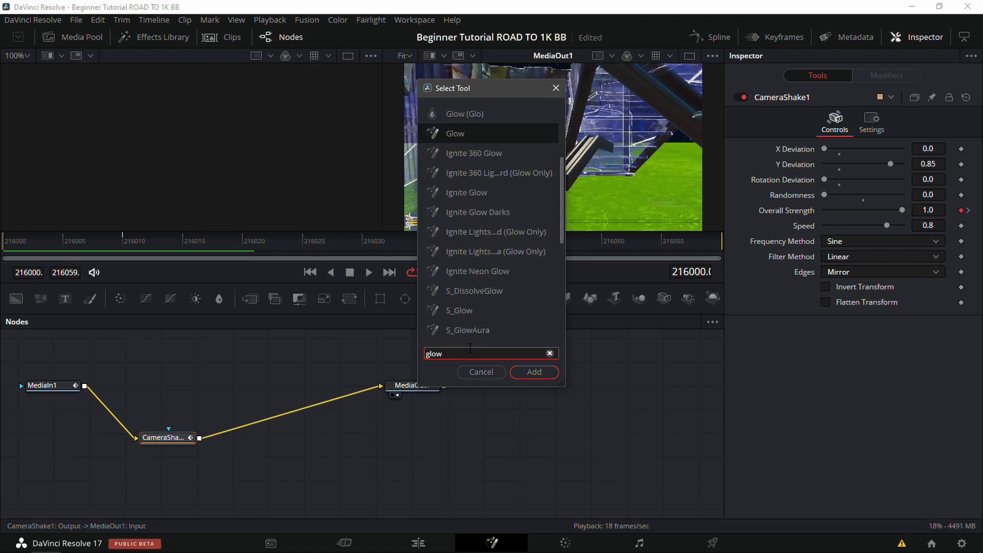
left_click(462, 134)
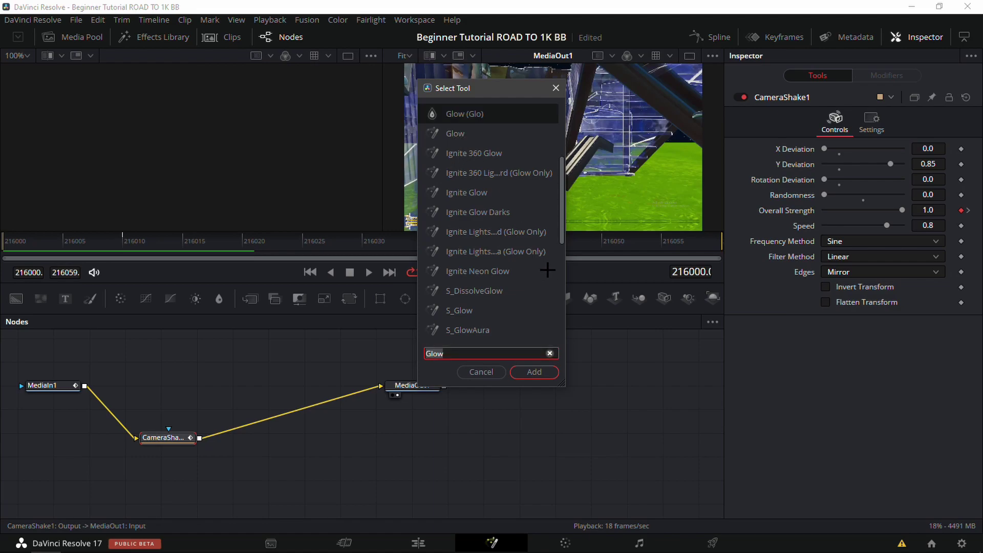
left_click(534, 372)
left_click_drag(235, 437, 269, 440)
left_click(354, 461)
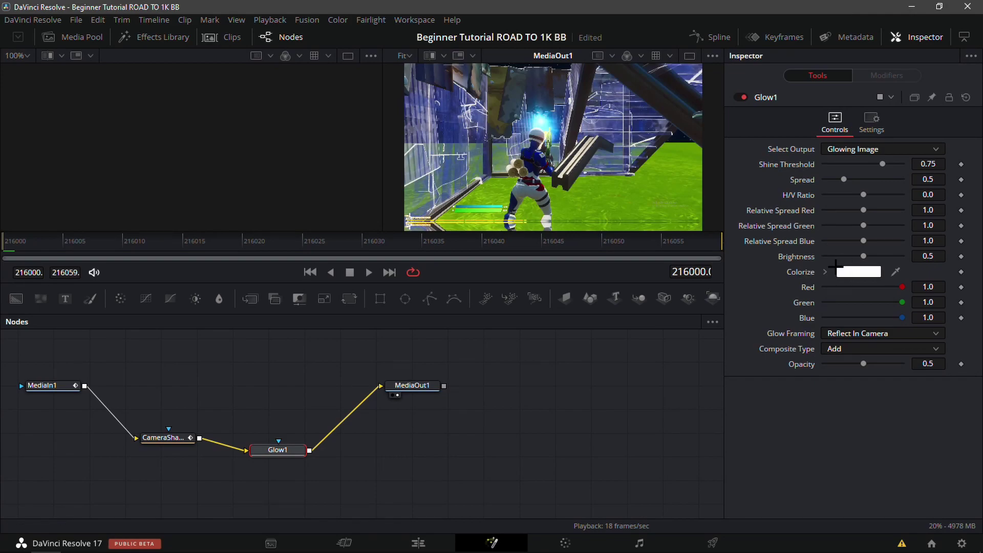
Set the glow's Colorize colour to light pink-purple, #f19eff.
left_click(866, 271)
left_click_drag(535, 263, 498, 242)
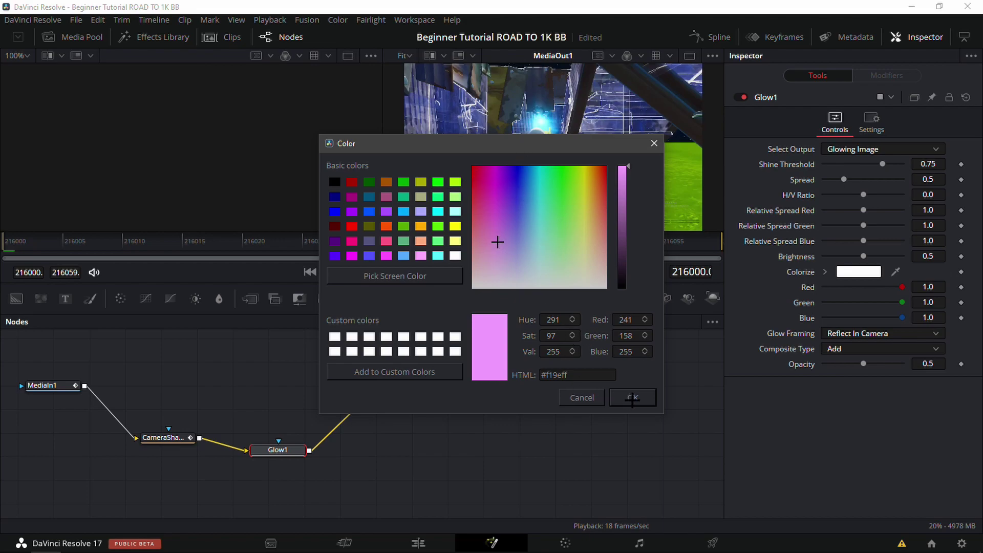
left_click(631, 399)
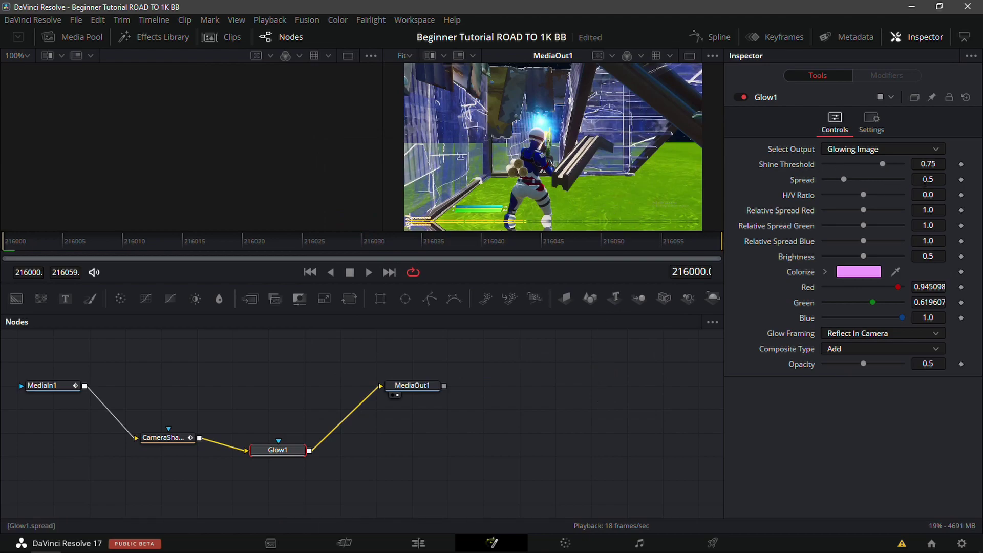
Set the glow's Shine Threshold to 0.3 and its Spread to 1.0.
left_click_drag(935, 164, 649, 145)
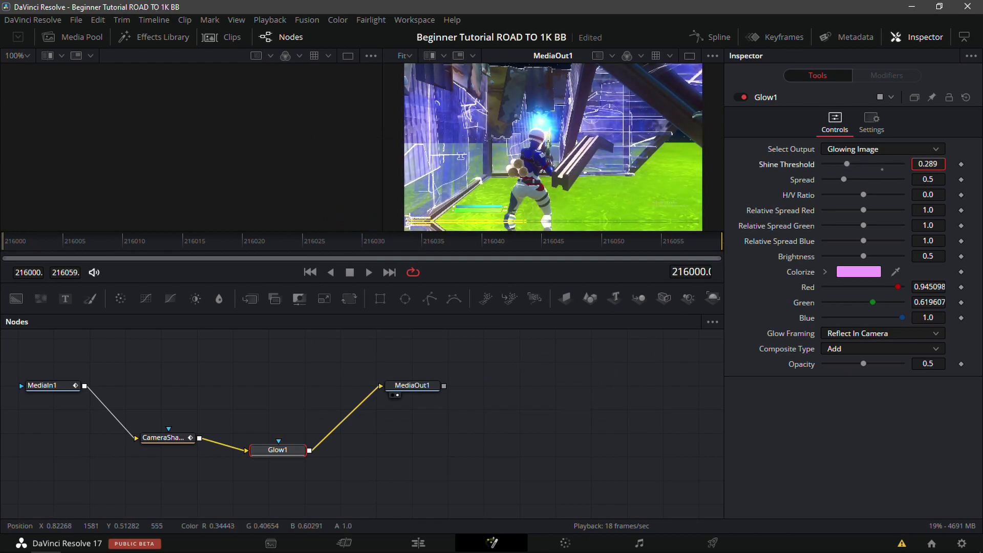
left_click(936, 163)
type("0.3")
key("Tab")
type("1.094")
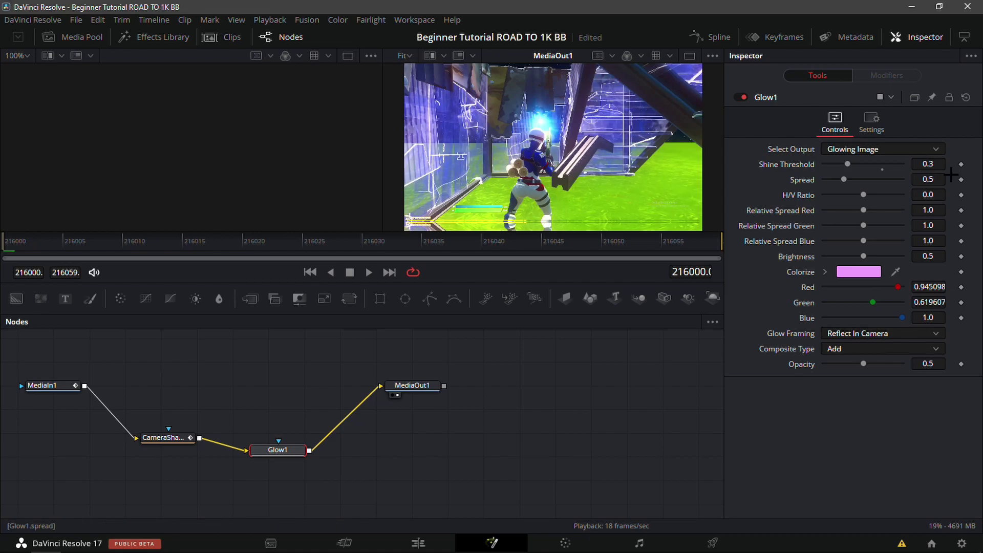
key("Return")
left_click_drag(928, 179, 936, 179)
double_click(933, 181)
key("BackSpace")
type("1.0")
key("Tab")
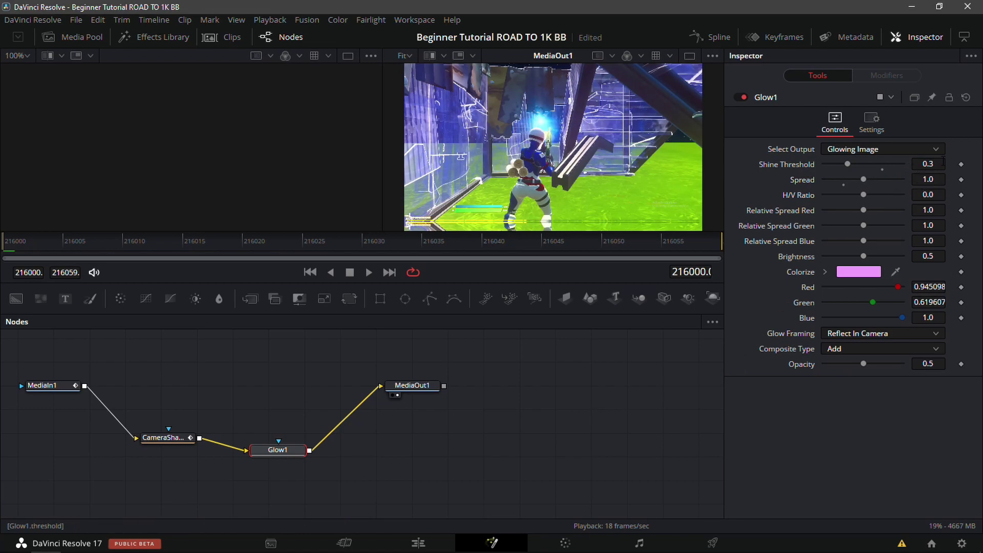
Keyframe the glow's Shine Threshold at 0.3 on frame 216000 and 1 on frame 216059, and preview the fade.
left_click(962, 164)
left_click(711, 246)
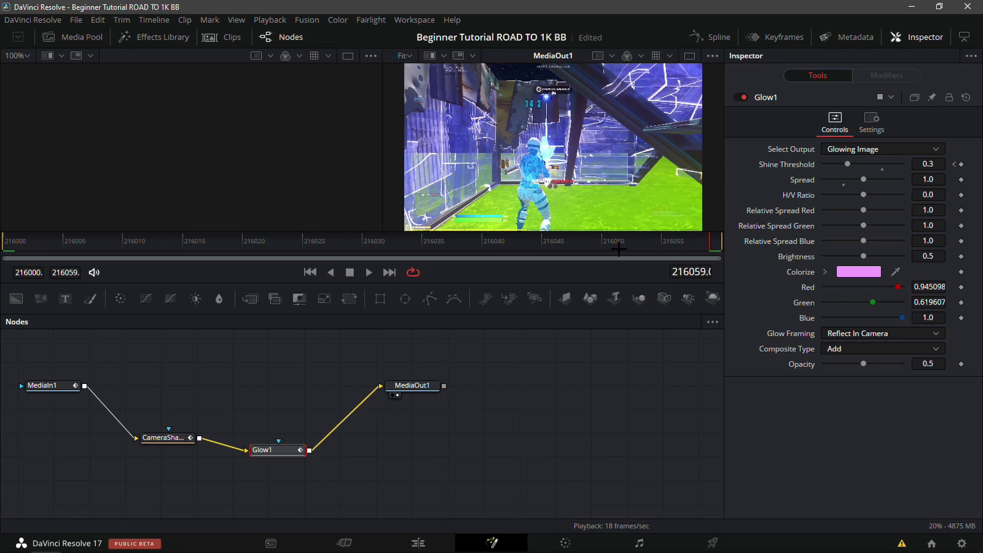
left_click(928, 164)
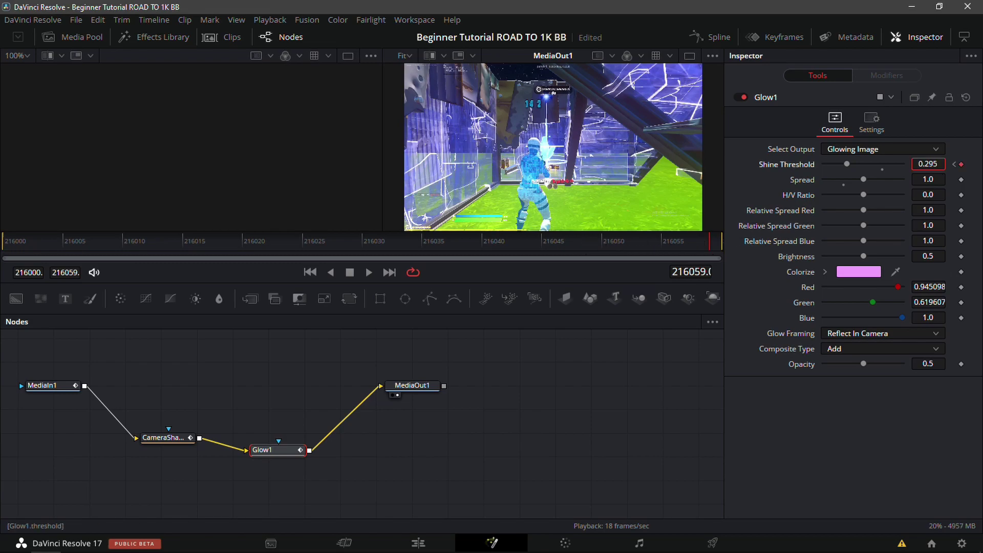
type("1")
key("Return")
left_click_drag(77, 248, 163, 230)
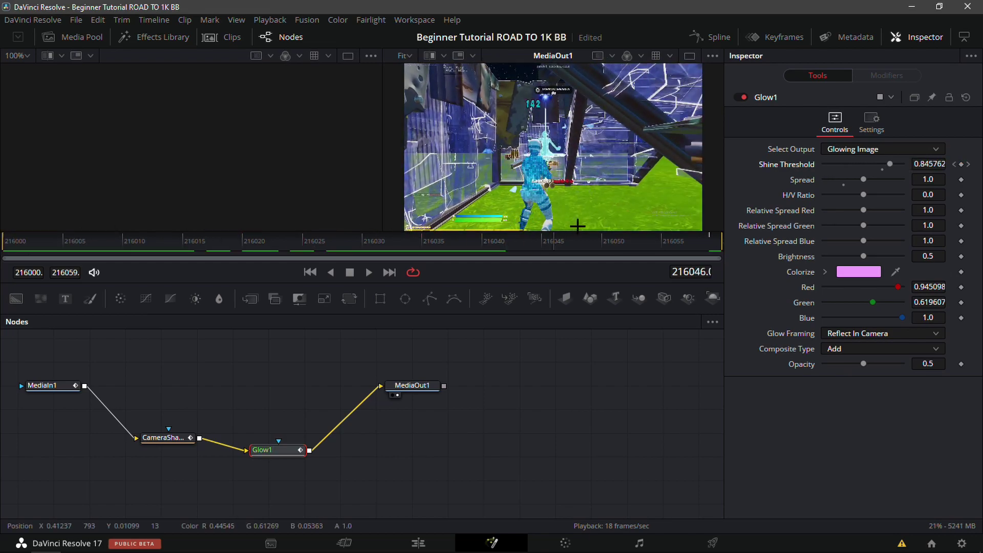
left_click_drag(147, 292, 4, 294)
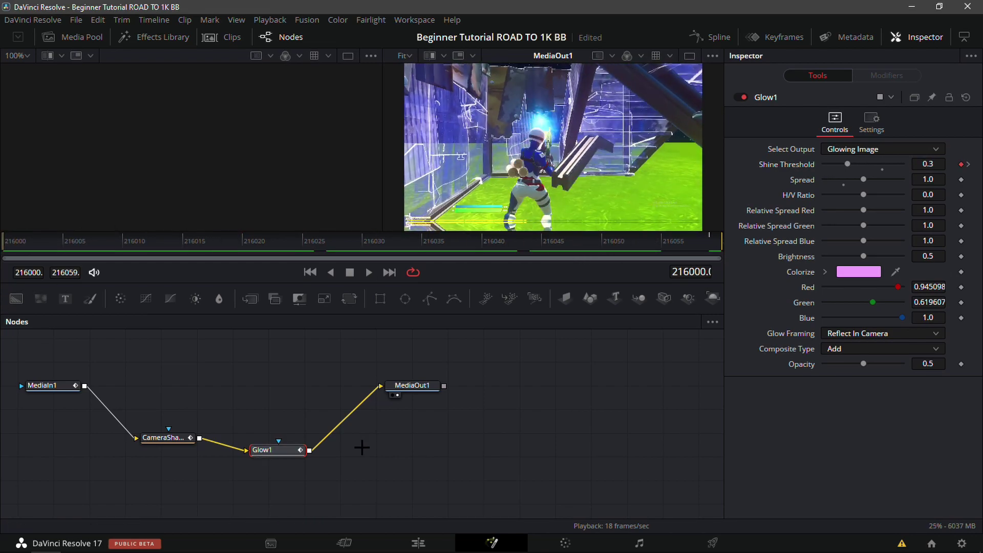
Add a Flicker Addition node between the glow node and MediaOut1, shifting the glow and camera shake nodes to make room.
left_click_drag(280, 454, 258, 445)
left_click_drag(171, 439, 129, 441)
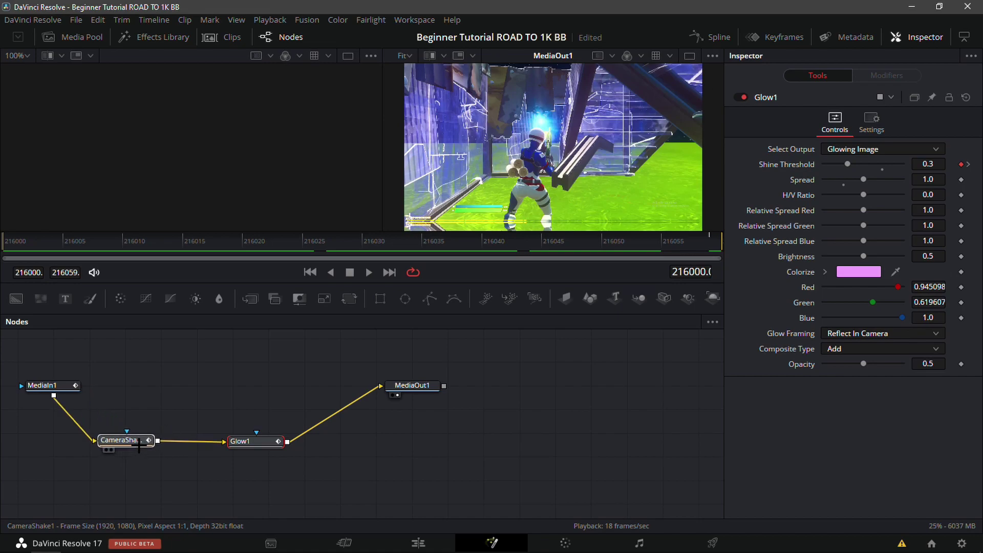
key("shift+space")
type("Glow")
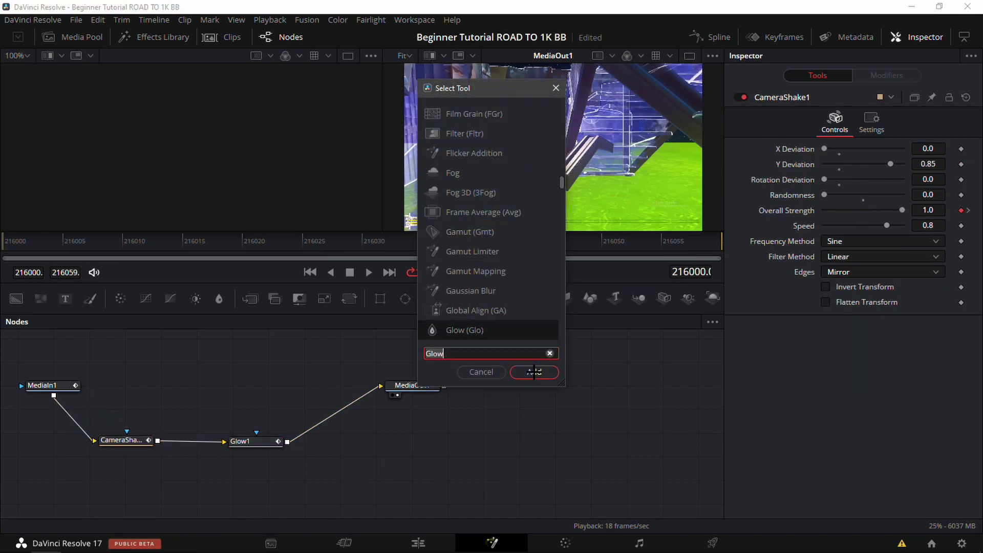
key("BackSpace")
key("BackSpace")
key("BackSpace")
key("BackSpace")
type("flick")
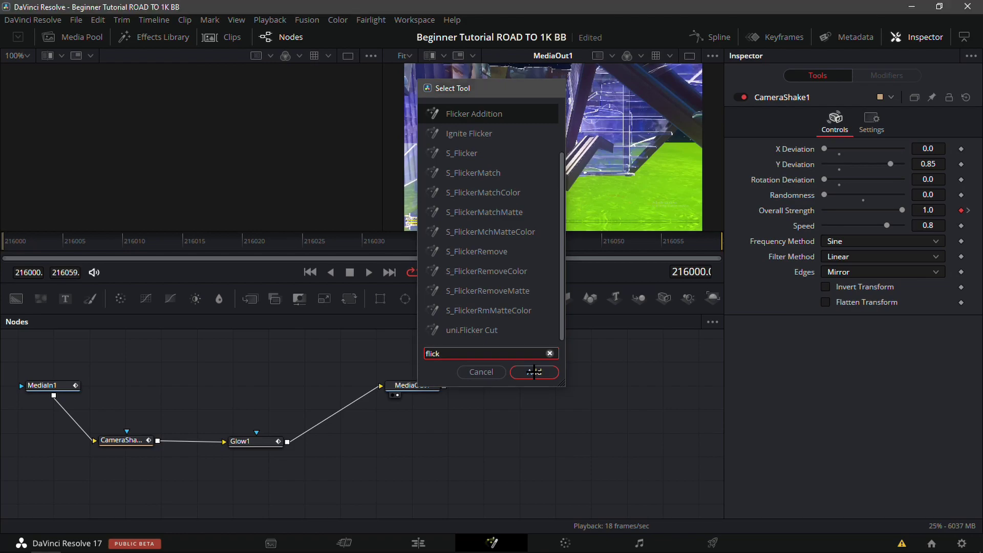
left_click(534, 372)
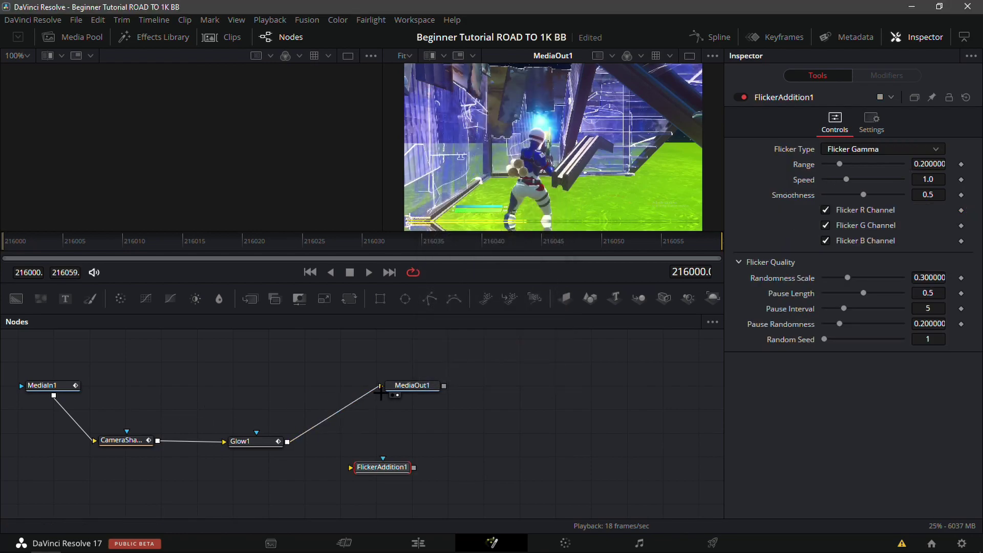
left_click_drag(377, 388, 405, 385)
left_click(505, 428)
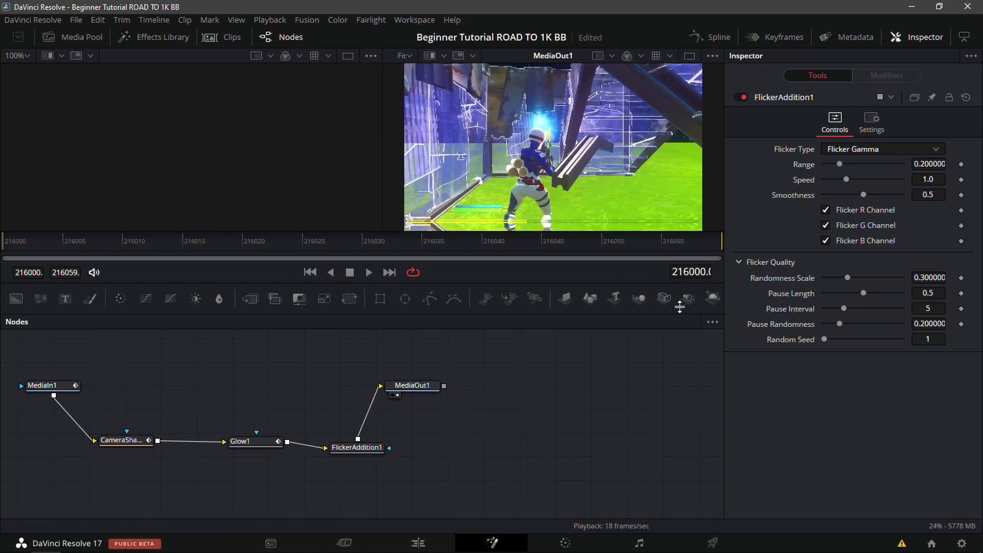
Keyframe the flicker's Range at 0.15 on frame 216000 and 0 on frame 216030, and scrub through the fade.
left_click(932, 163)
key("BackSpace")
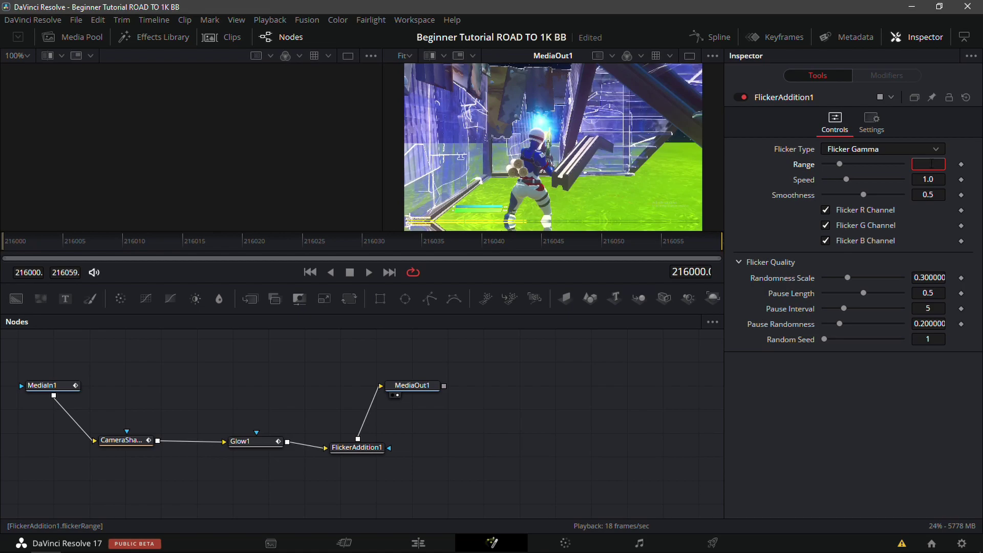
key("Tab")
left_click(961, 164)
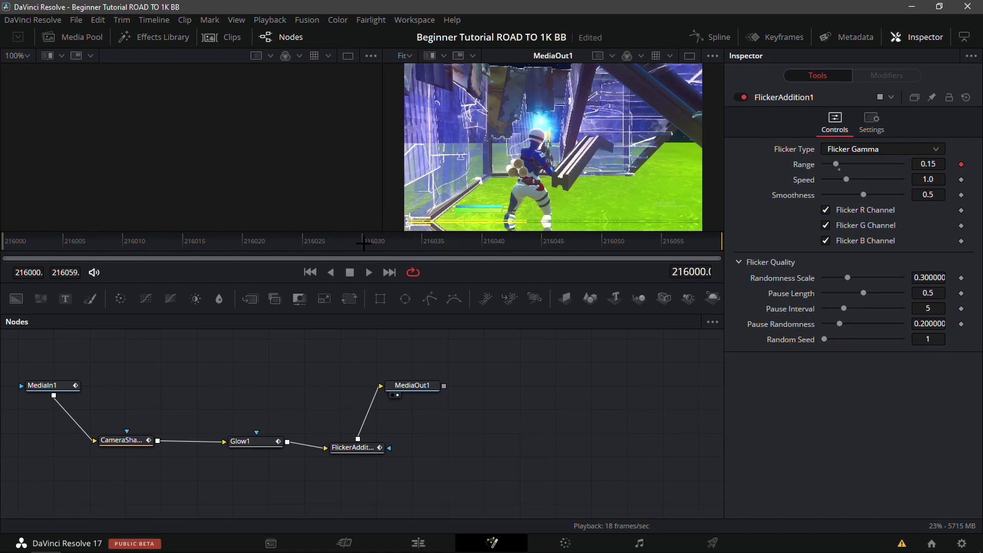
left_click(363, 243)
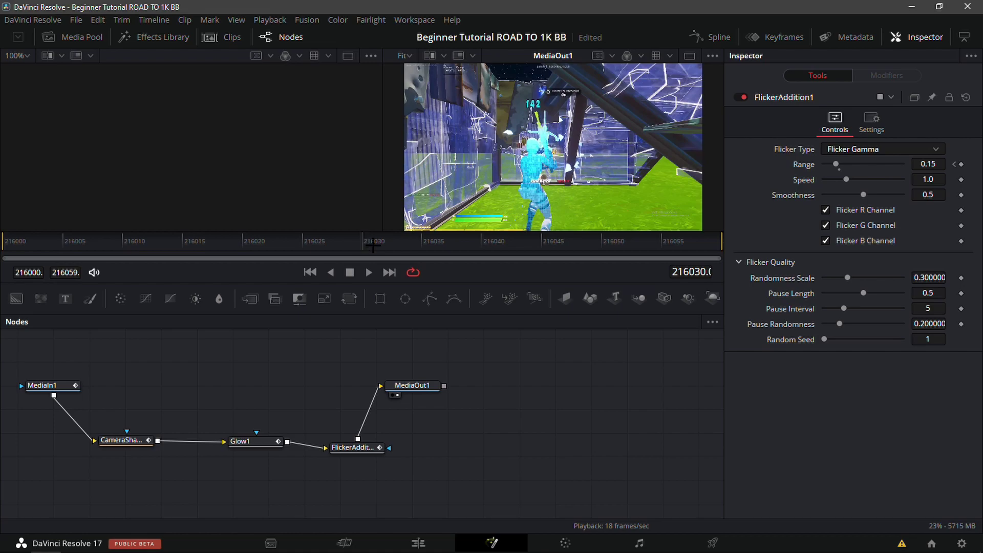
left_click_drag(929, 163, 689, 164)
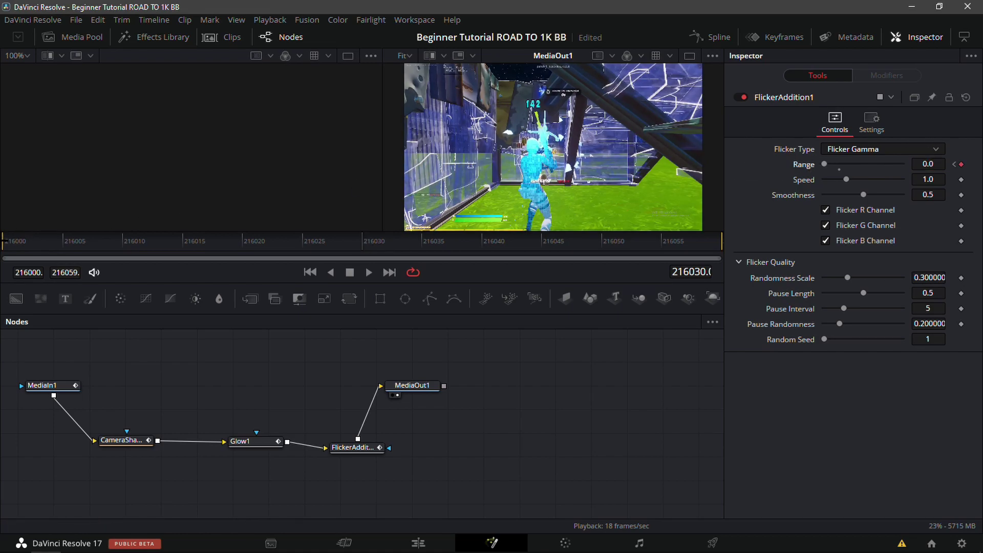
left_click_drag(3, 244, 331, 285)
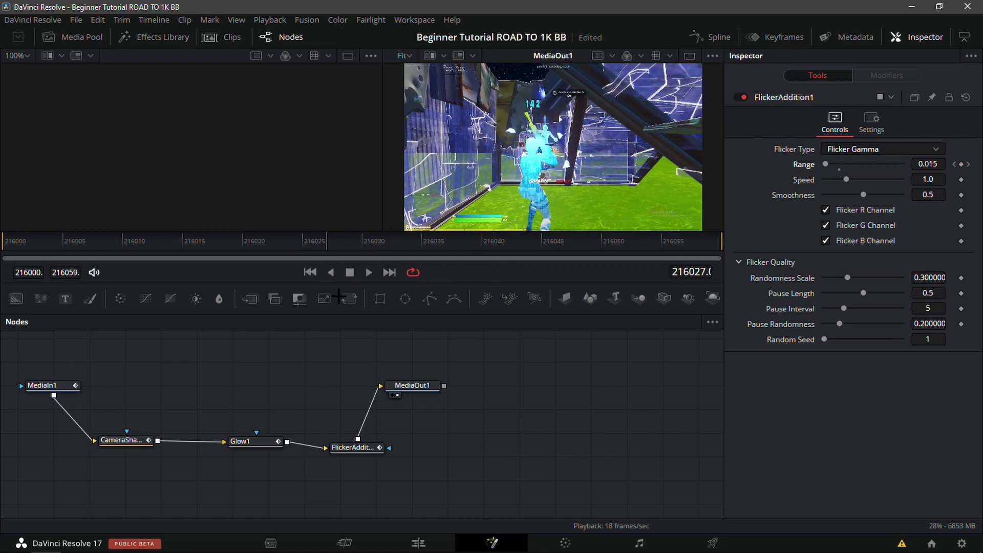
Return to the edit timeline and play back the impact from the start of the adjustment clip.
left_click(419, 542)
left_click_drag(737, 317, 630, 326)
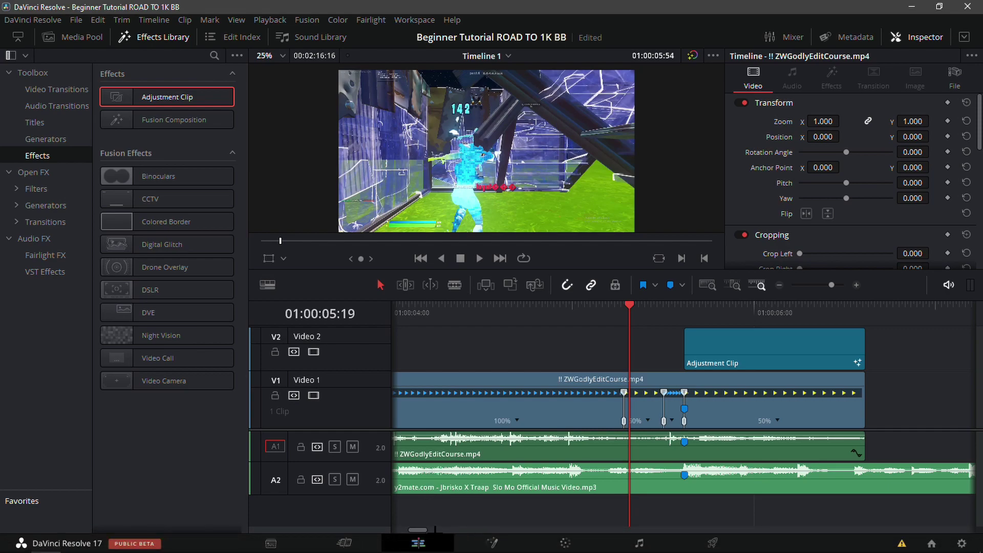
left_click_drag(633, 322, 627, 355)
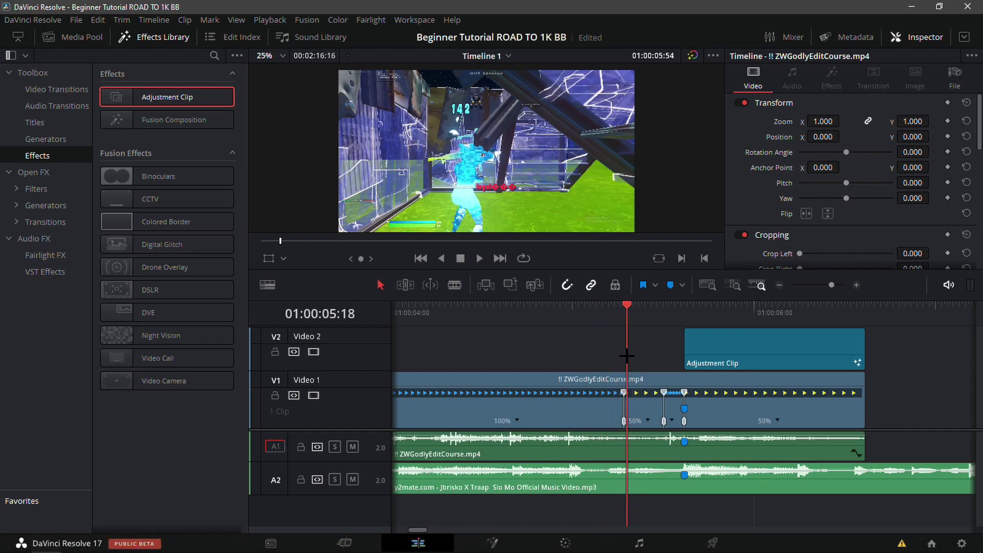
left_click(779, 285)
left_click(779, 285)
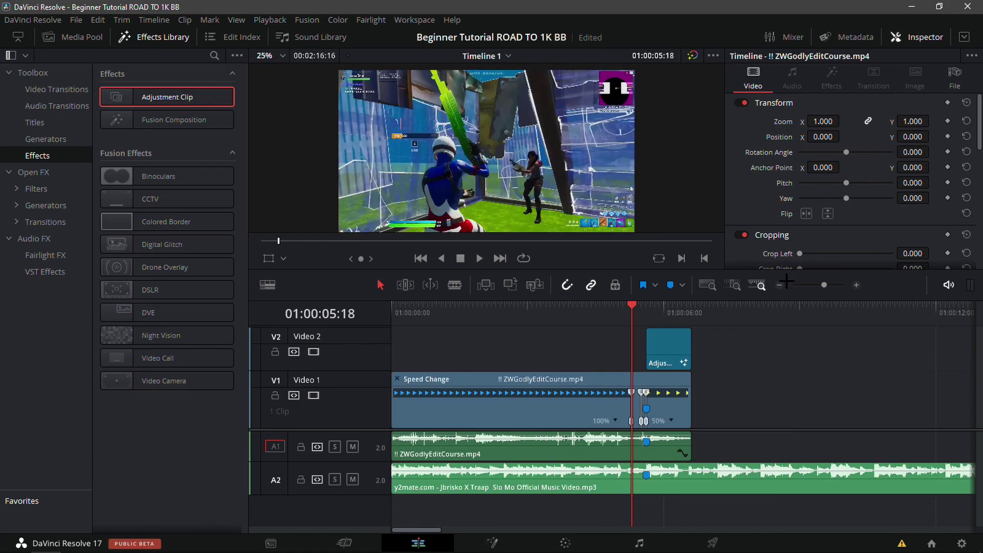
mouse_move(632, 330)
left_mouse_down()
mouse_move(670, 333)
mouse_move(617, 334)
mouse_move(650, 325)
mouse_move(658, 317)
mouse_move(646, 309)
left_mouse_up()
key("space")
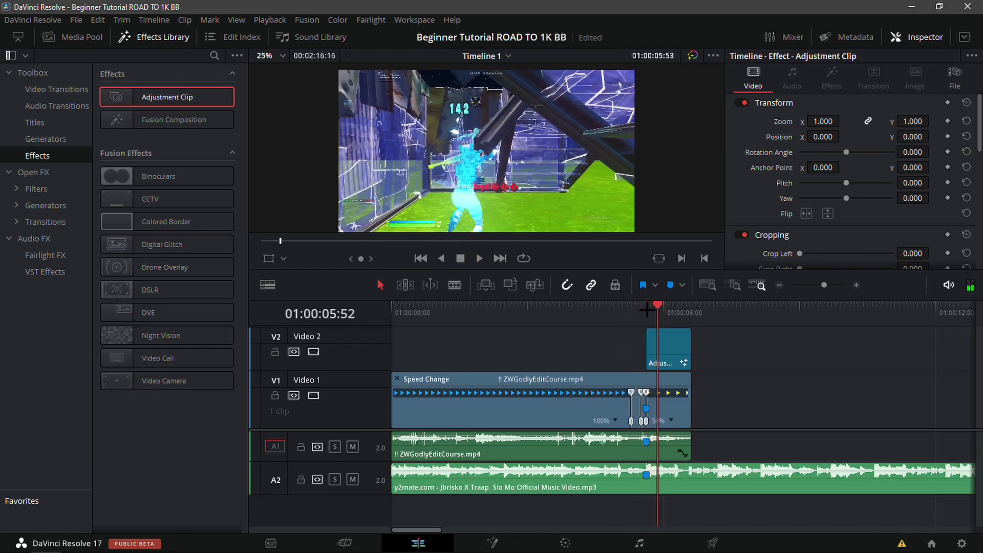
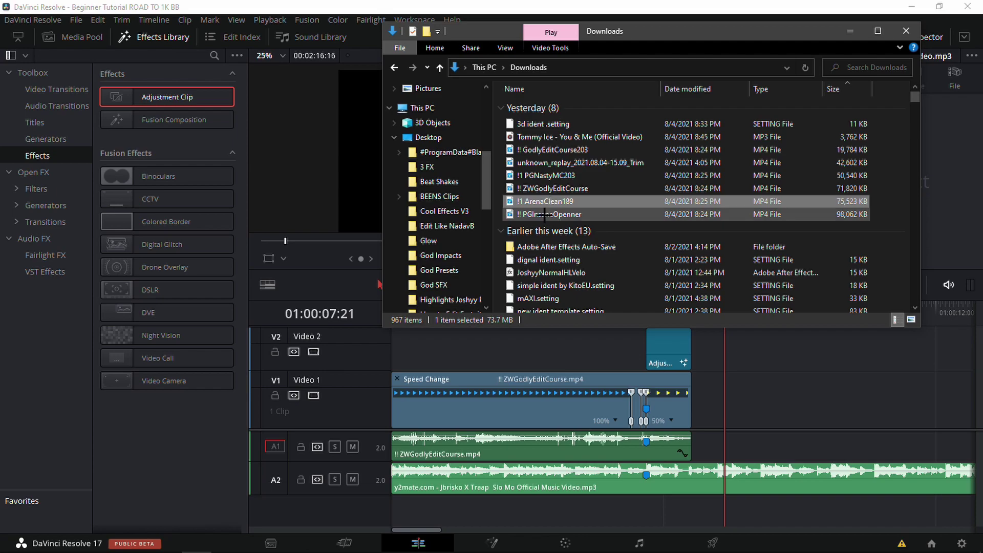
left_click_drag(543, 189, 792, 409)
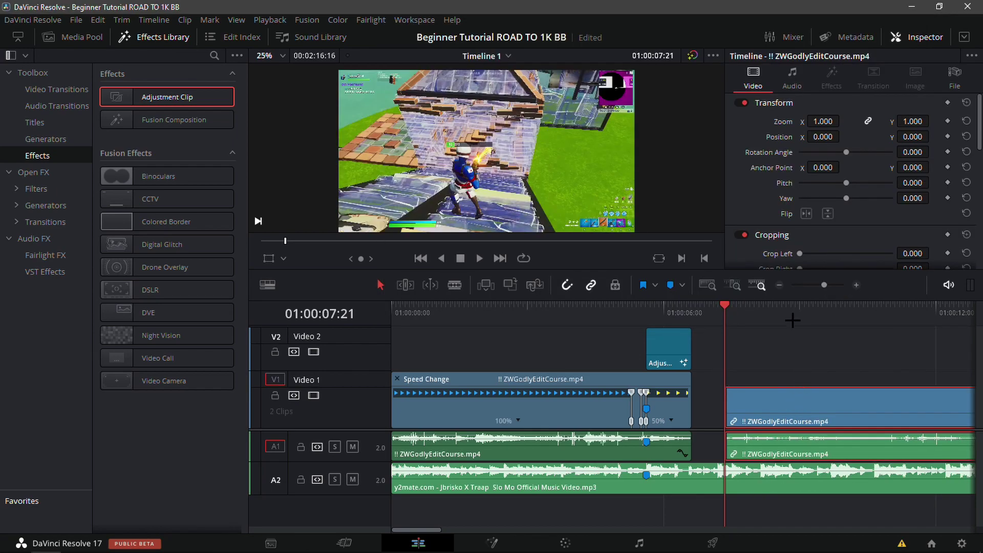
left_click(778, 286)
left_click_drag(650, 323, 683, 338)
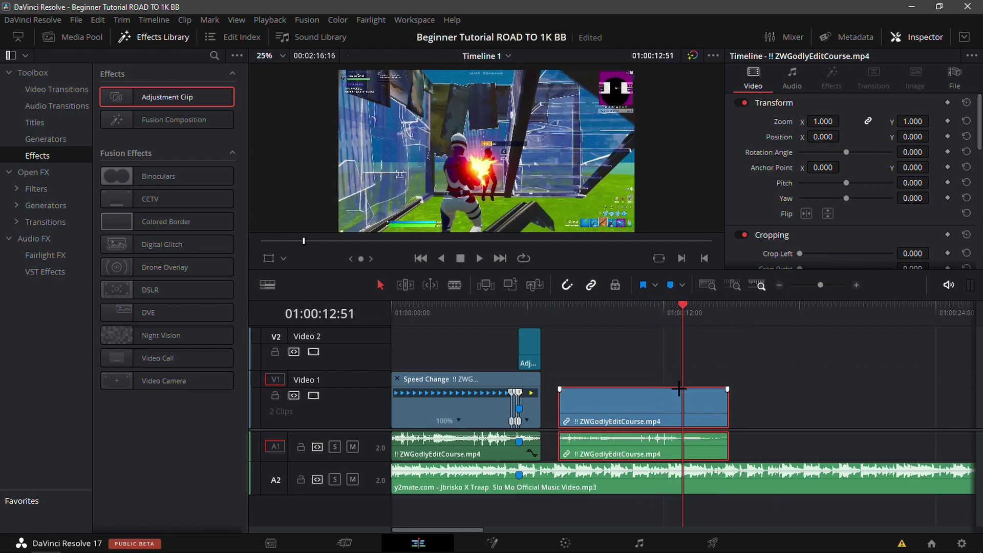
key("Delete")
Add !1 PGNastyMC203.mp4 from the Downloads folder to the timeline and mark the 203 hit at 01:00:12:52.
left_click(197, 540)
left_click(543, 176)
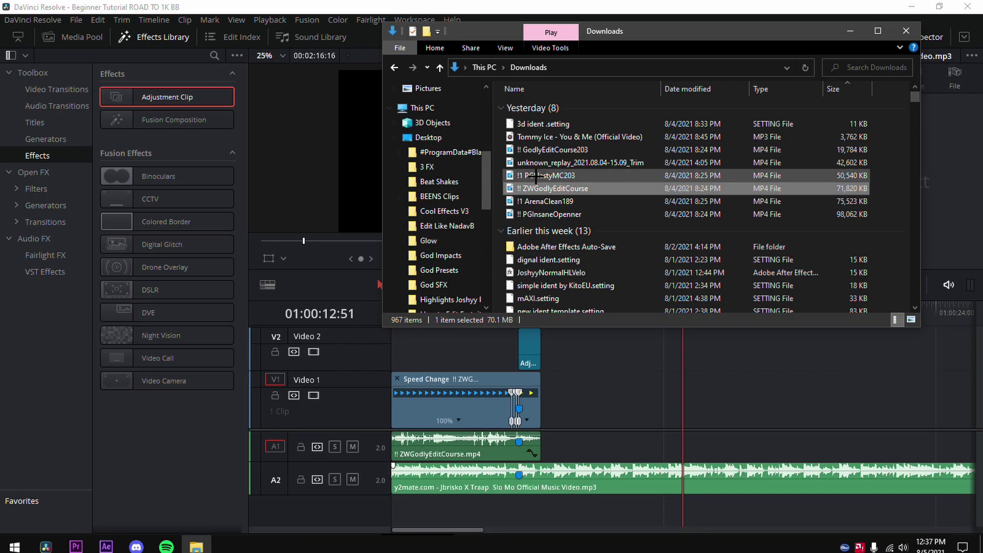
left_click_drag(543, 175, 654, 409)
scroll(532, 179, "up", 2)
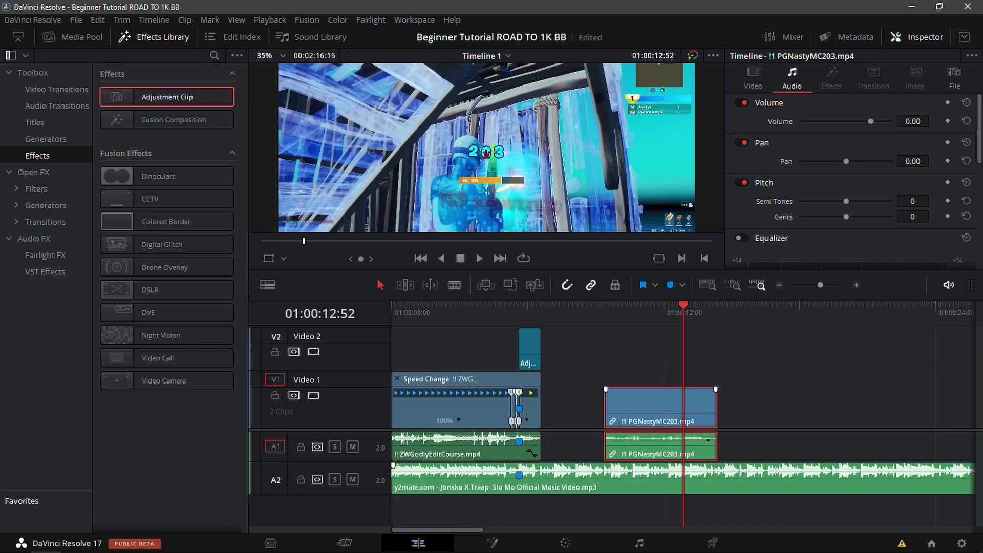
key("m")
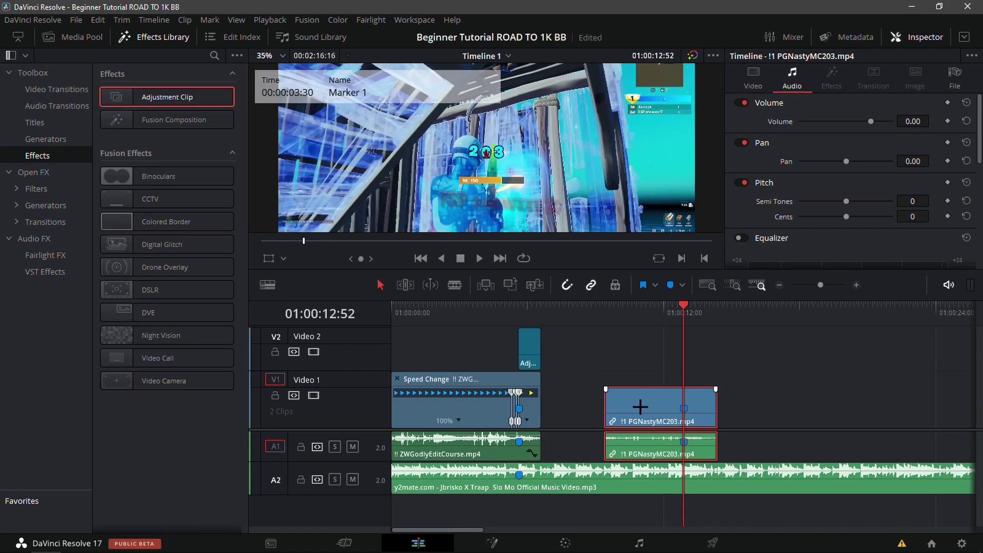
Move the PGNastyMC203 clip further down the timeline and play the song from the first clip's end to find the next beat.
left_click_drag(691, 322, 542, 393)
left_click_drag(661, 403, 763, 402)
left_click(608, 405)
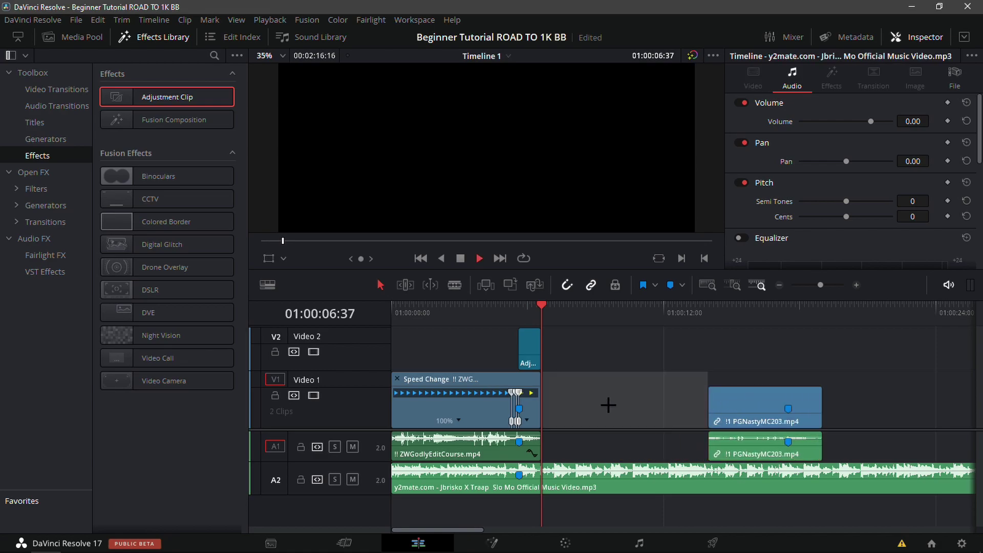
key("space")
key("space")
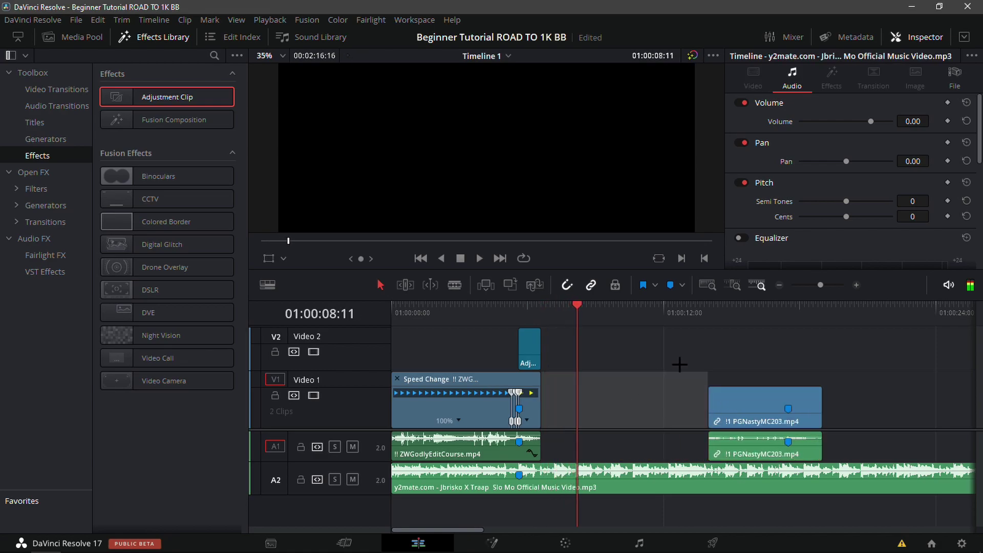
left_click(855, 284)
key("space")
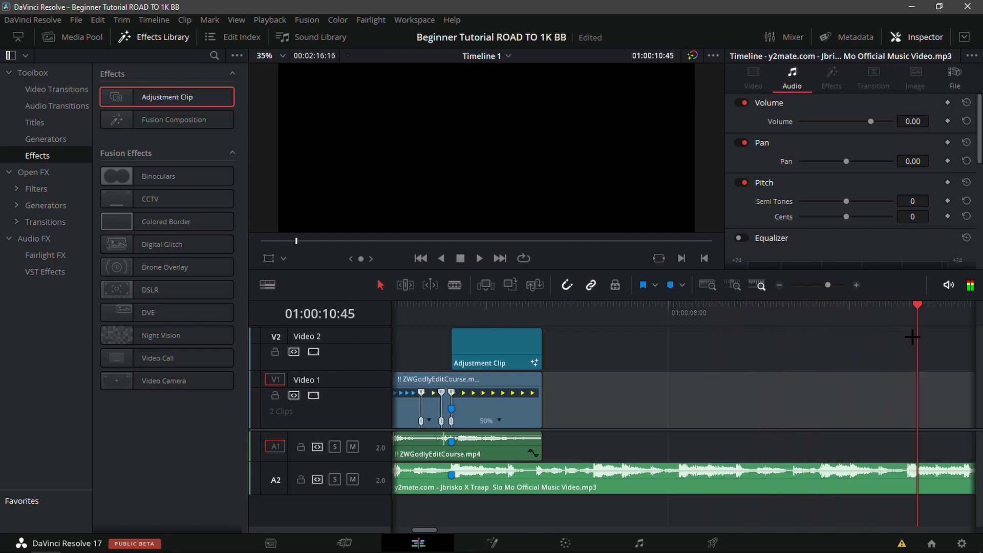
key("space")
Add a marker to the song track on the beat at 01:00:10:38.
mouse_move(895, 343)
left_mouse_down()
mouse_move(893, 329)
mouse_move(906, 326)
left_mouse_up()
left_click(928, 472)
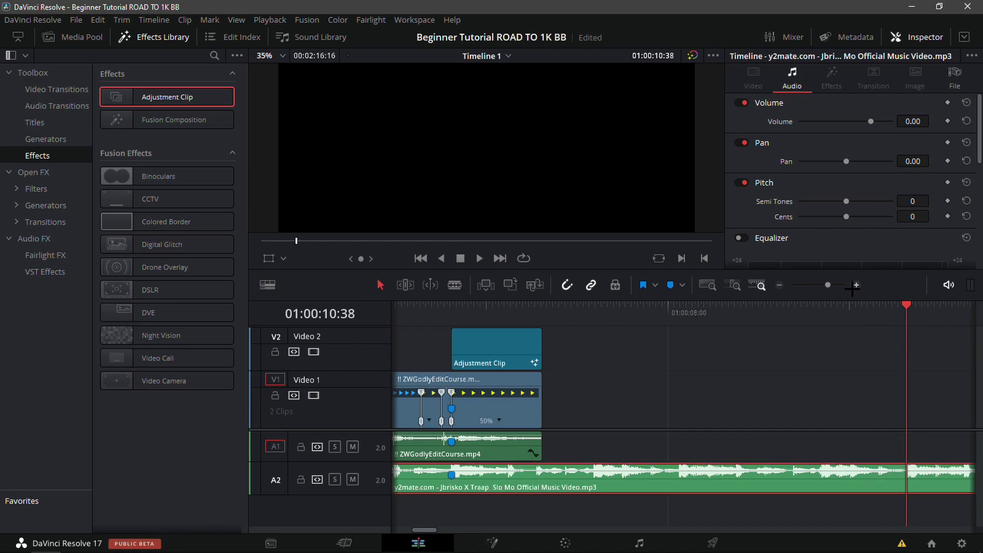
left_click(855, 285)
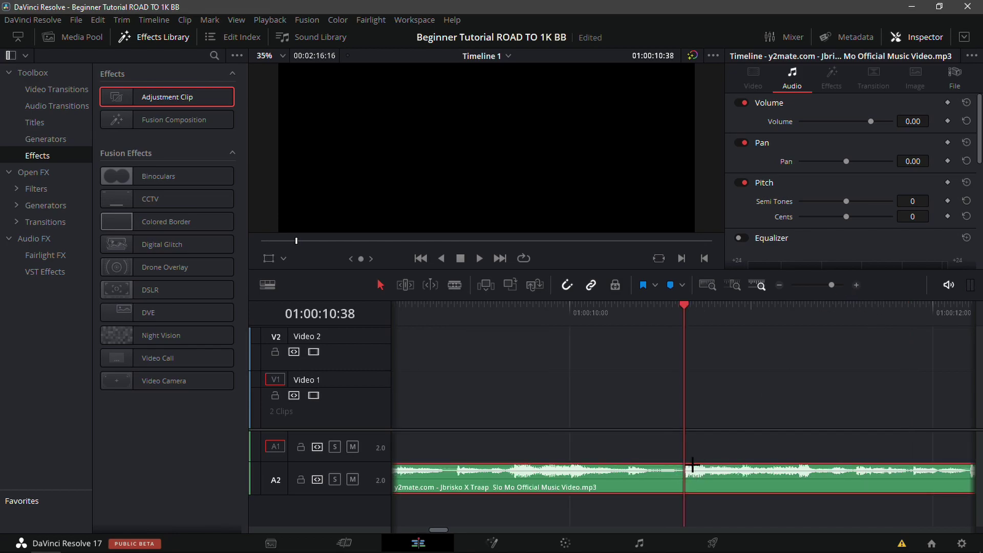
left_click(780, 284)
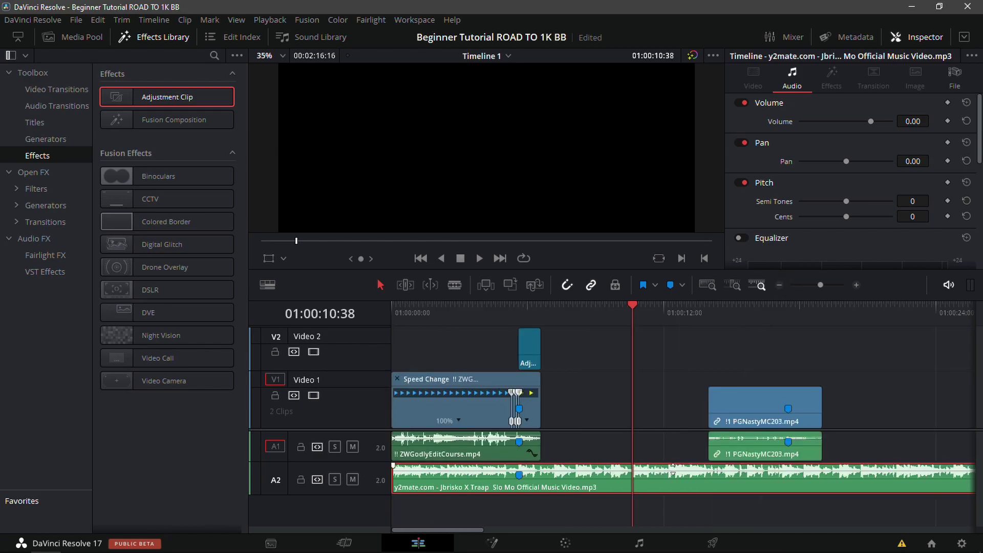
key("m")
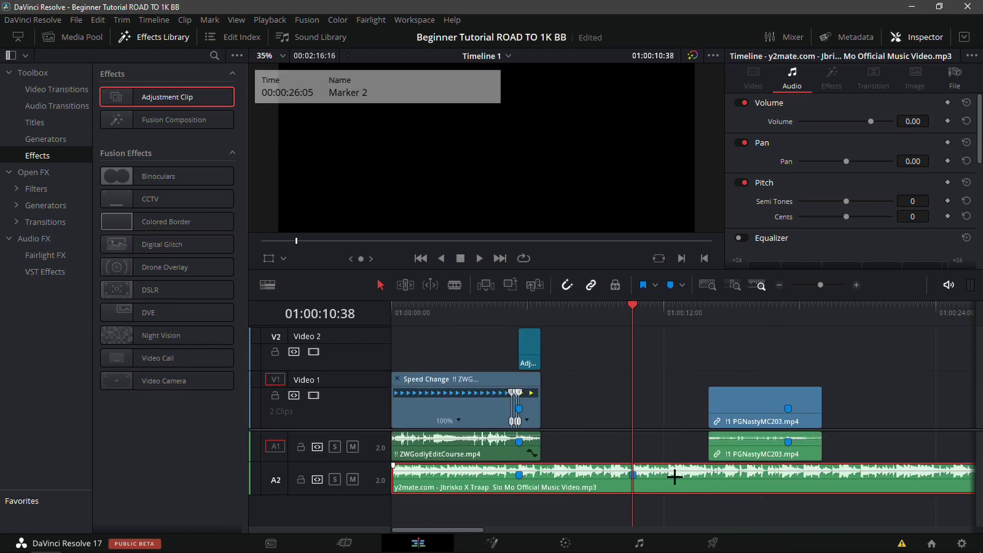
Align the PGNastyMC203 clip's marker with the song's second marker, extend the first clip to meet it, and play back the sync.
left_click_drag(746, 401, 544, 440)
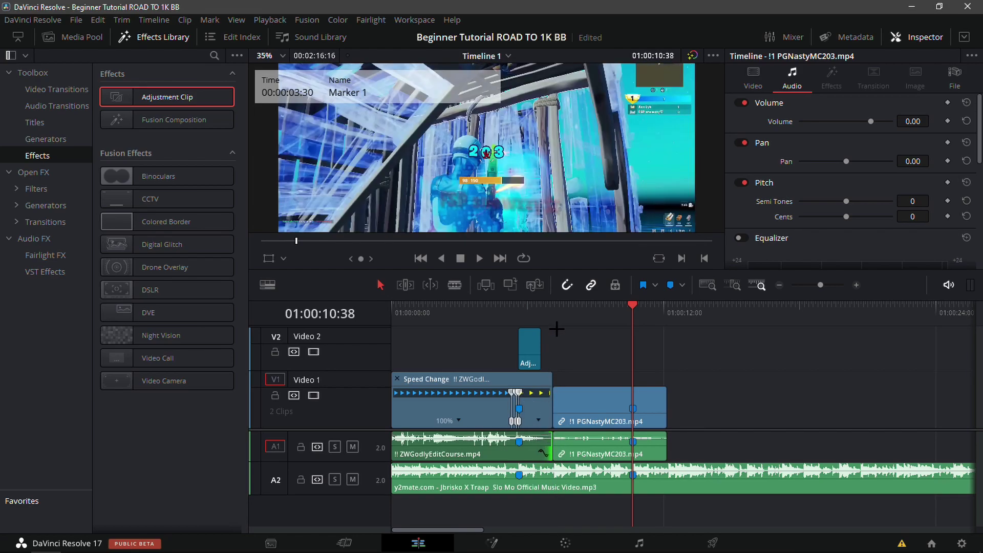
left_click_drag(542, 311, 519, 310)
key("space")
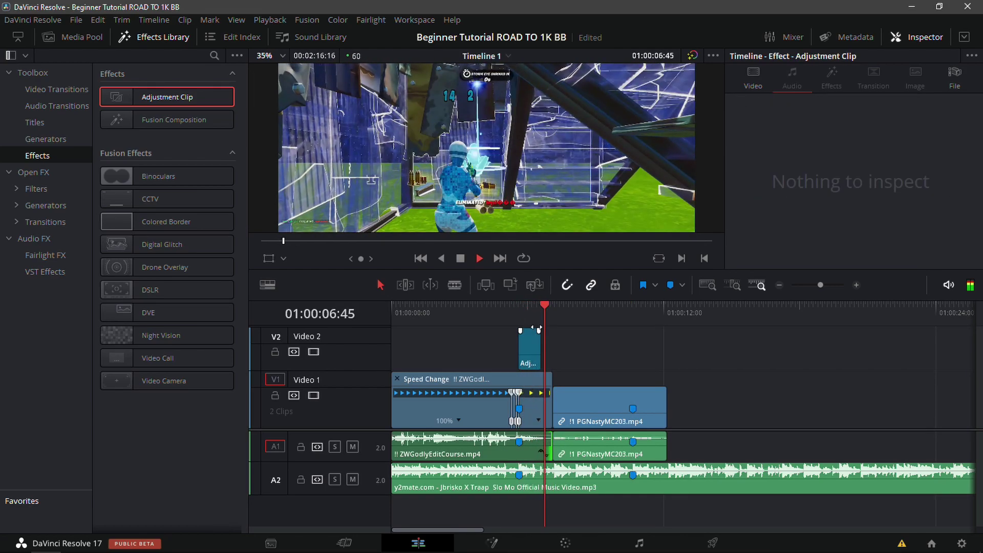
scroll(596, 178, "down", 2)
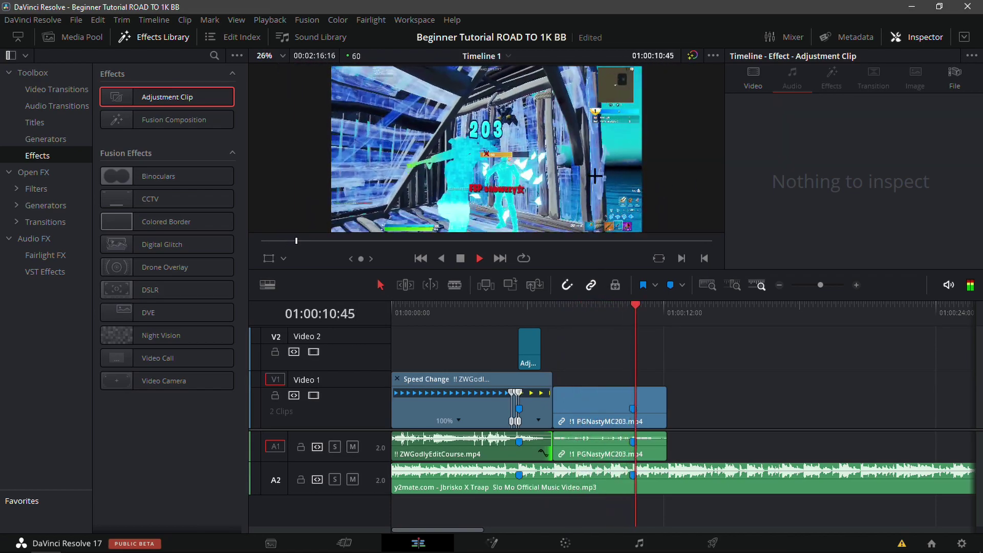
key("space")
Return the playhead to the beat marker at 01:00:10:38 and unlink the PGNastyMC203 clip's video from its audio.
left_click_drag(647, 313, 626, 319)
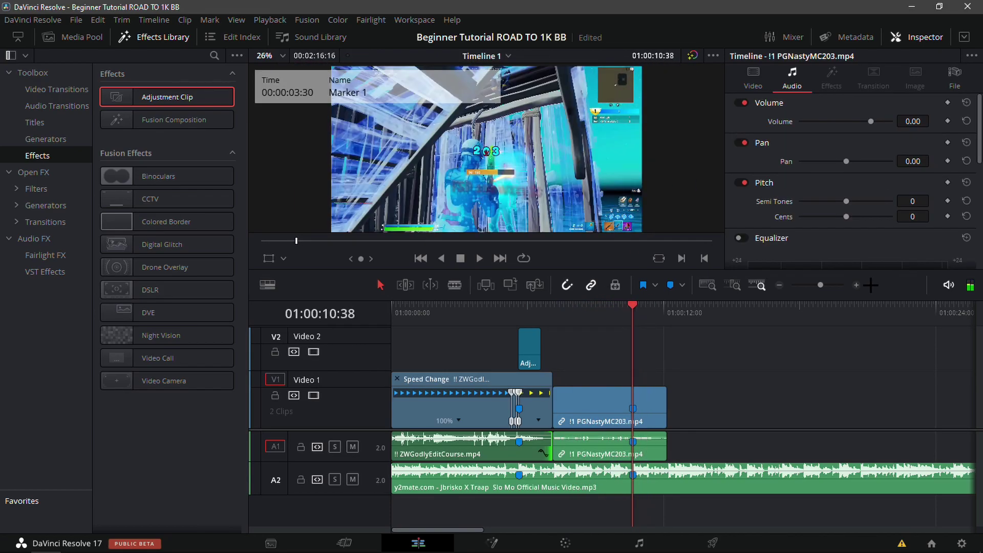
left_click(857, 286)
left_click(711, 469)
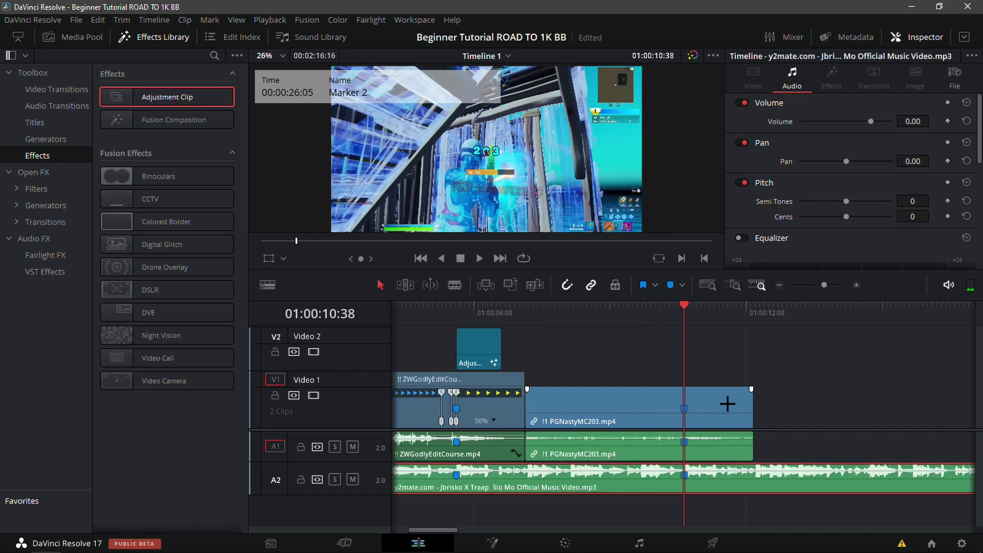
left_click(726, 406)
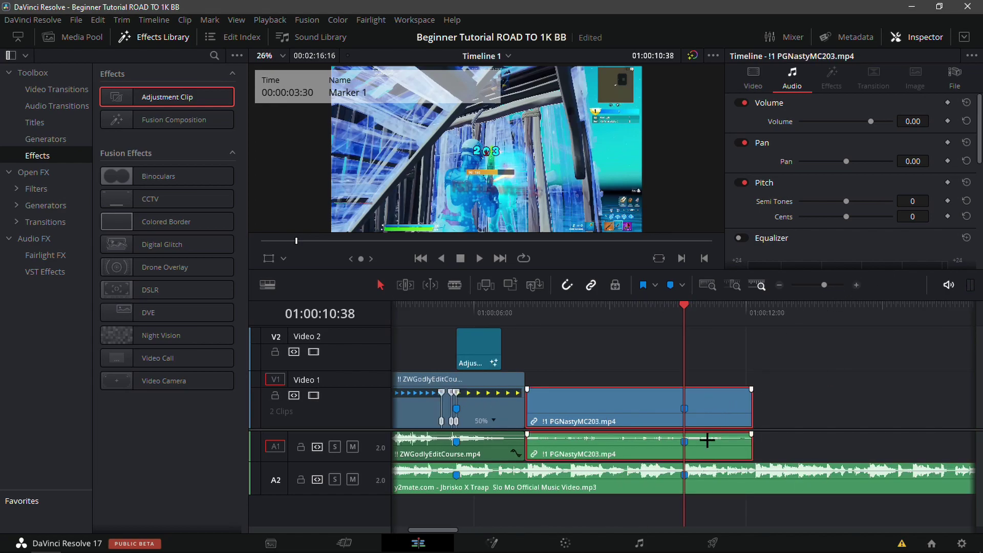
left_click(724, 474)
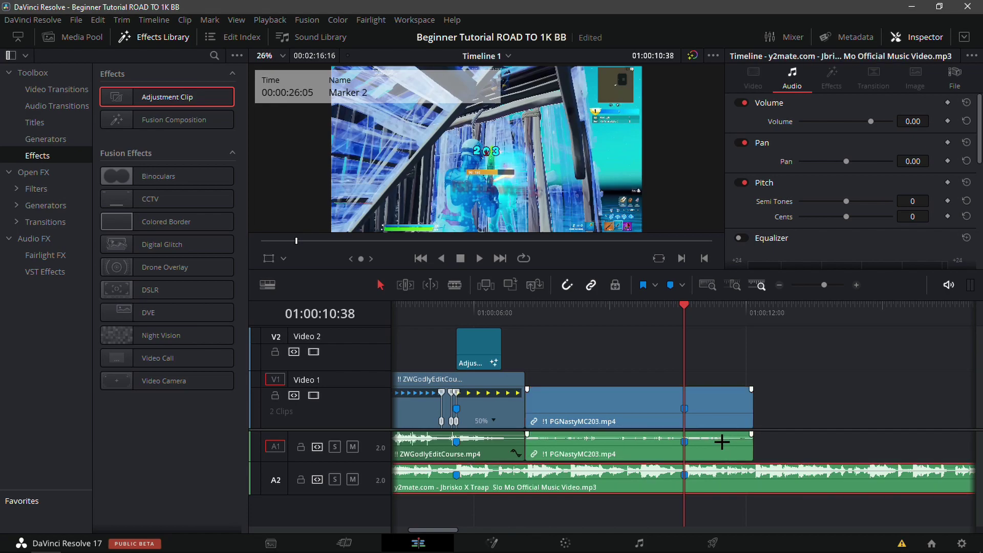
right_click(722, 442)
left_click(684, 442)
right_click(715, 414)
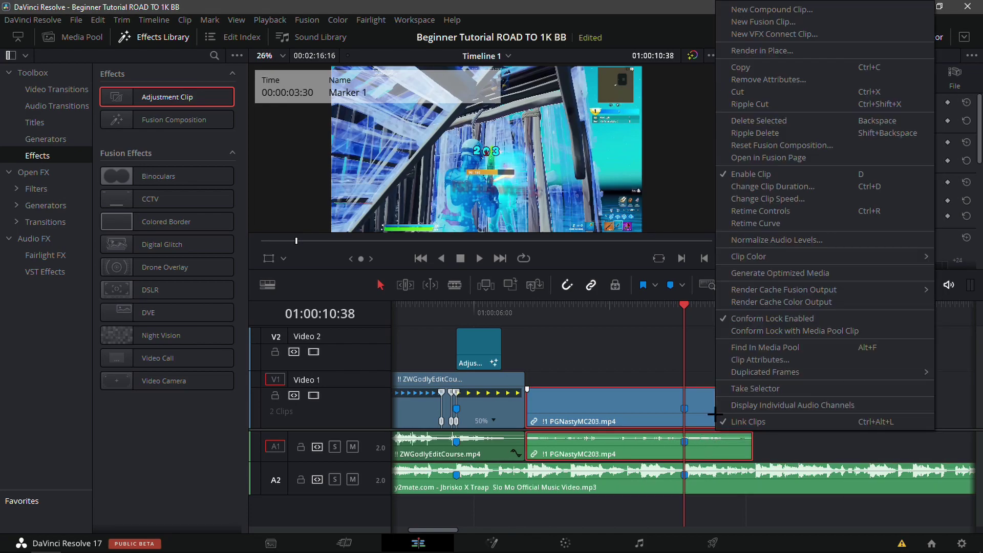
left_click(737, 422)
left_click(803, 421)
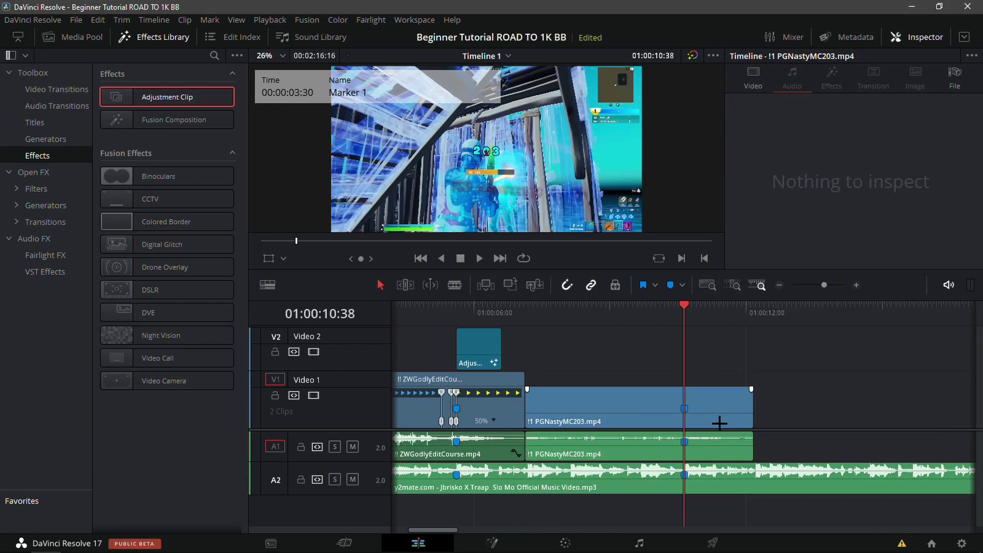
Show the retime controls on the PGNastyMC203 video clip and add a speed point at the beat marker, 01:00:10:38.
left_click(720, 423)
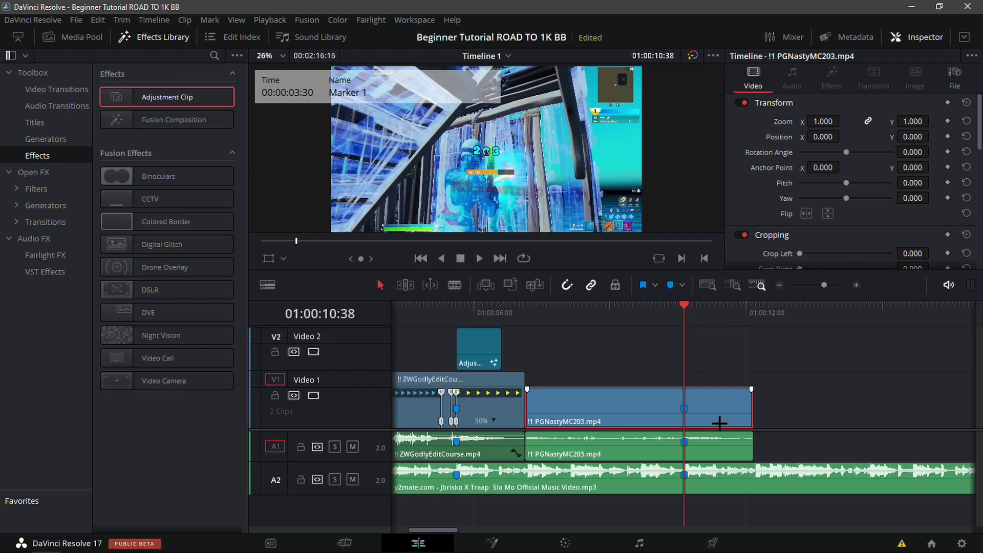
key("ctrl+r")
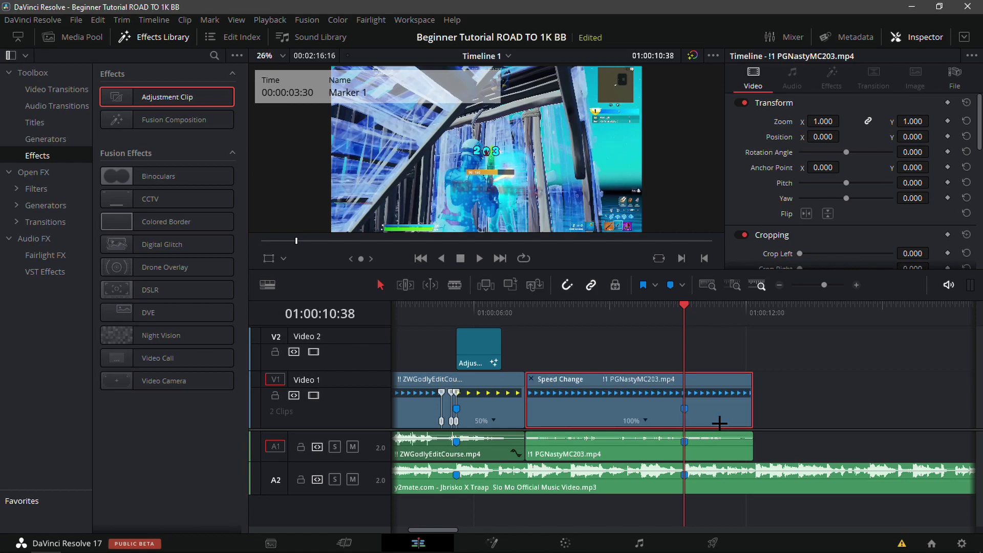
left_click(645, 421)
left_click(676, 441)
left_click(857, 285)
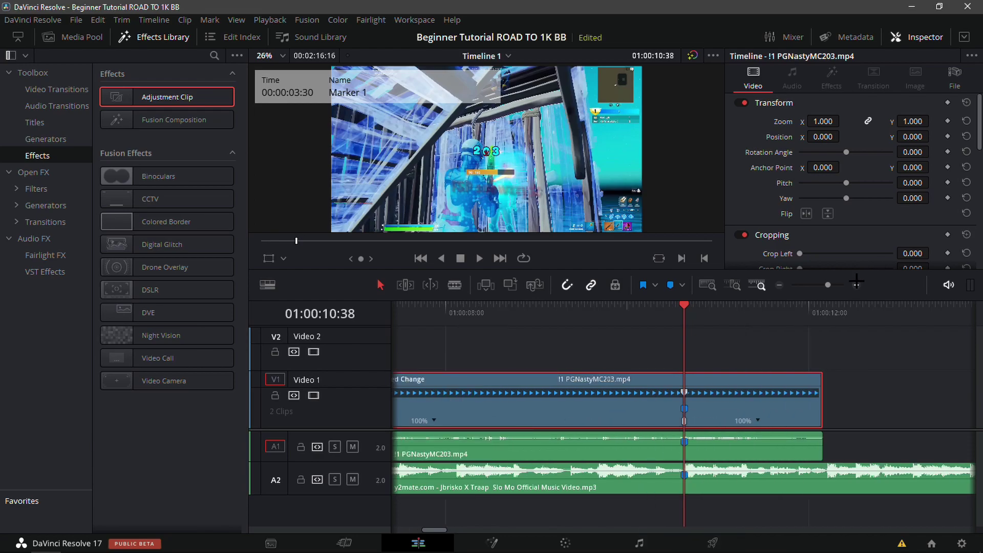
Add two more speed points to the PGNastyMC203 clip before the beat marker, at 01:00:10:18 and 01:00:10:28.
key("j")
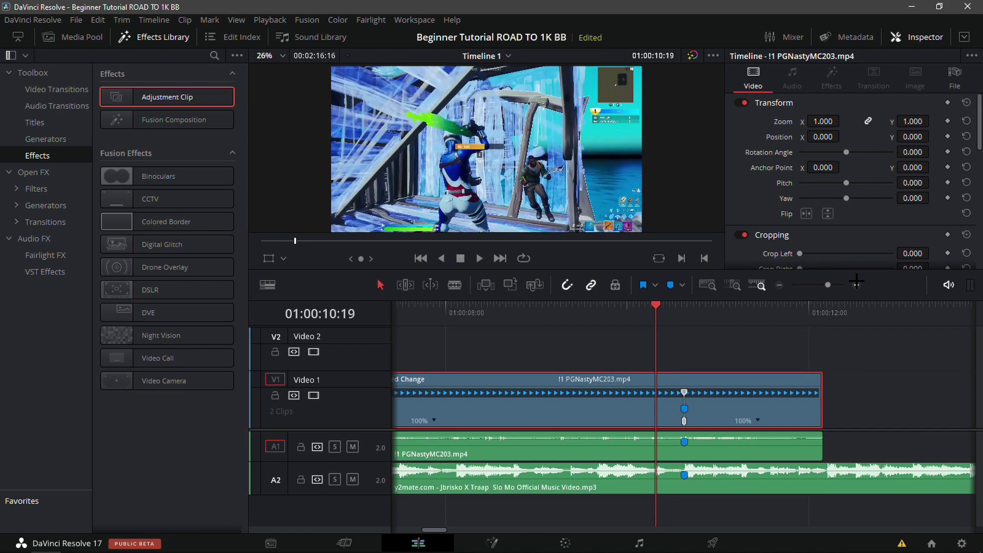
key("Right")
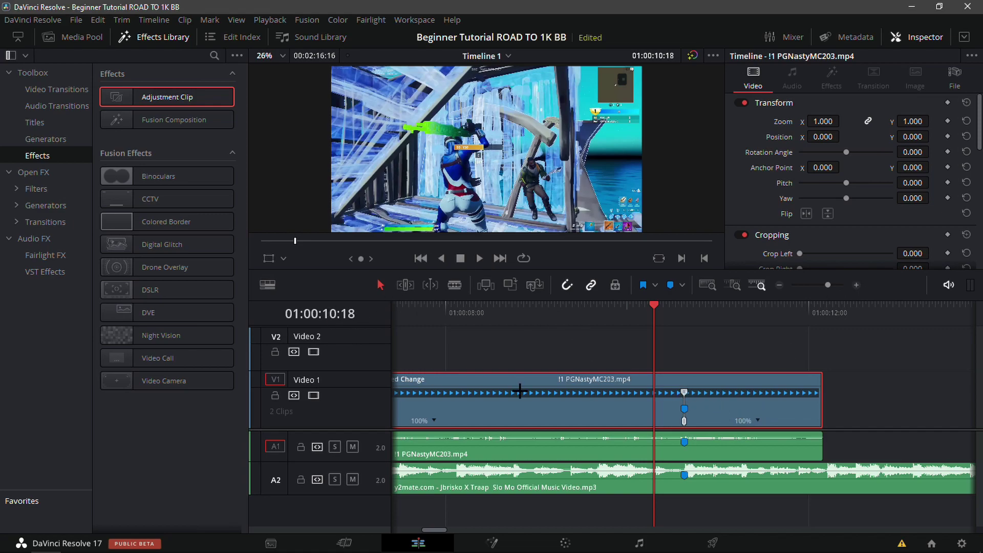
left_click(759, 421)
left_click(778, 432)
left_click(856, 285)
left_click_drag(684, 336, 715, 336)
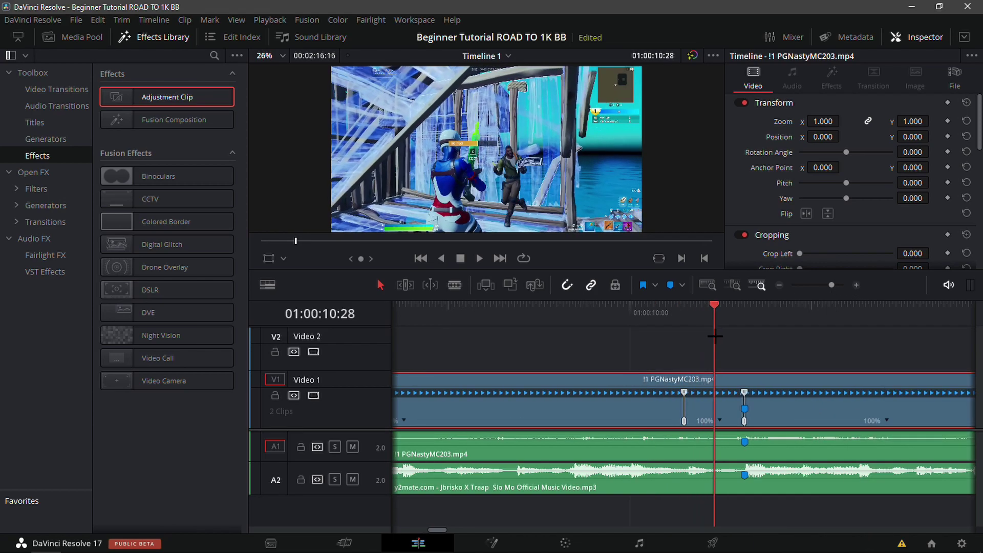
left_click(720, 420)
left_click(738, 433)
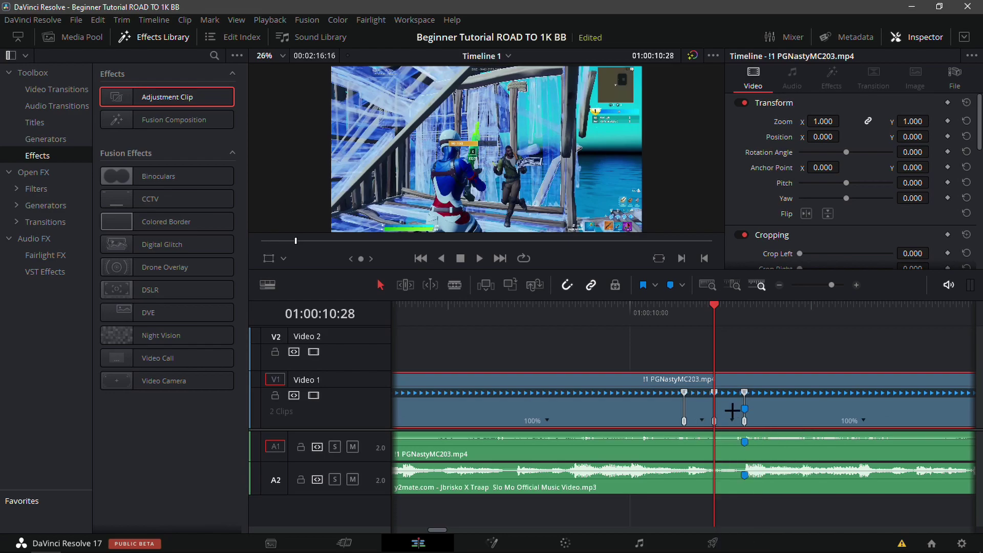
Set the segment between the first and second speed points of the PGNastyMC203 clip to 50% speed.
left_click_drag(729, 333, 700, 395)
left_click(701, 420)
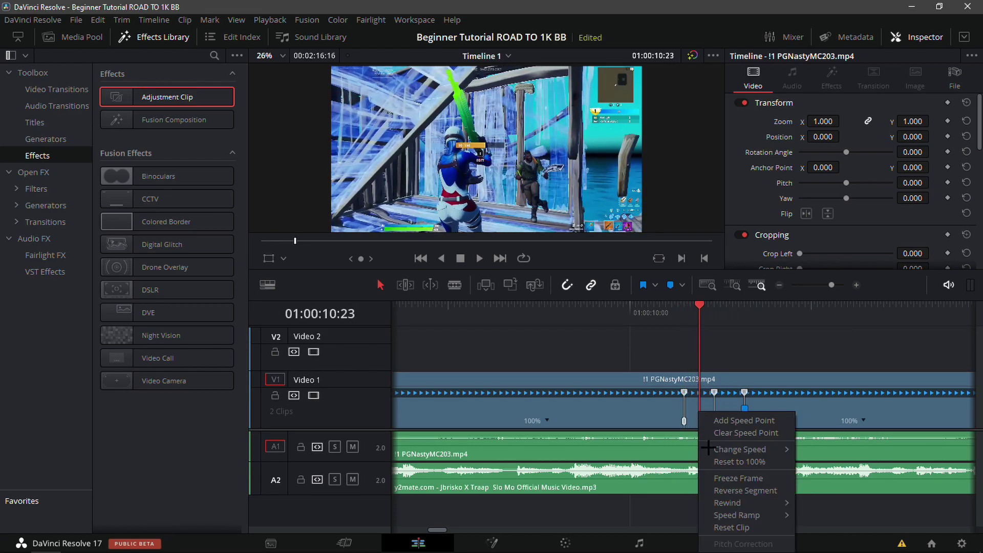
mouse_move(754, 450)
left_click(820, 456)
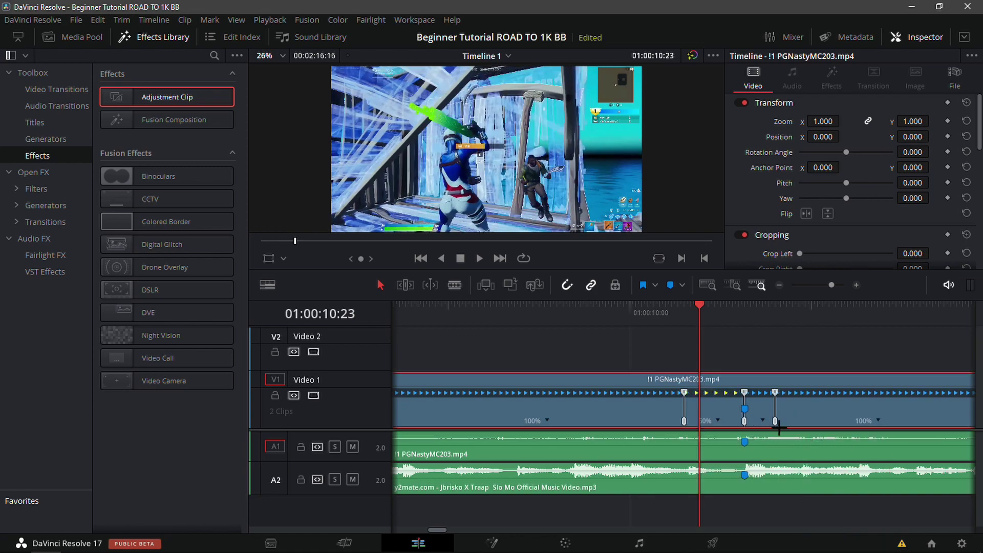
Set the segment between the second and third speed points to 200% and move the second point earlier so the third meets the beat marker.
left_click(765, 419)
mouse_move(808, 447)
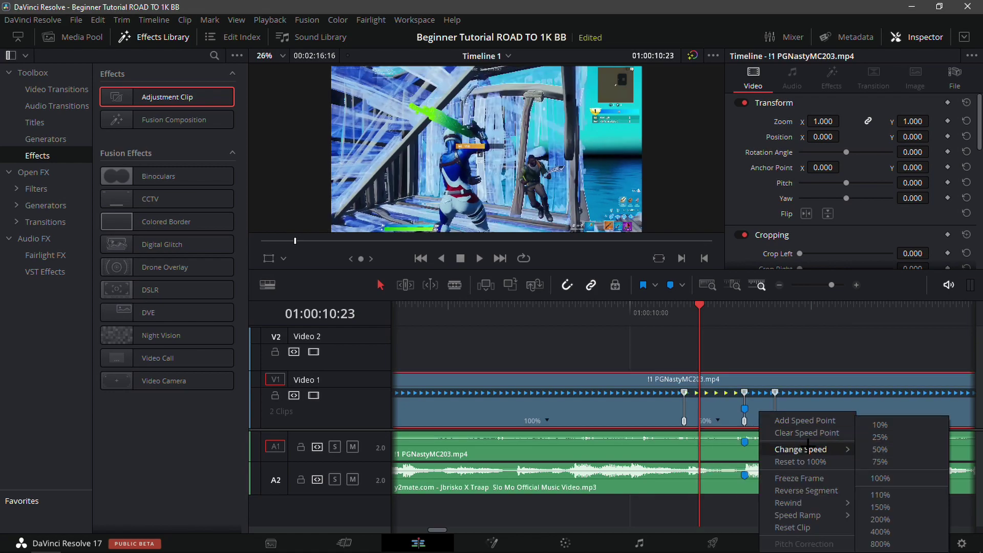
left_click(890, 521)
left_click(738, 319)
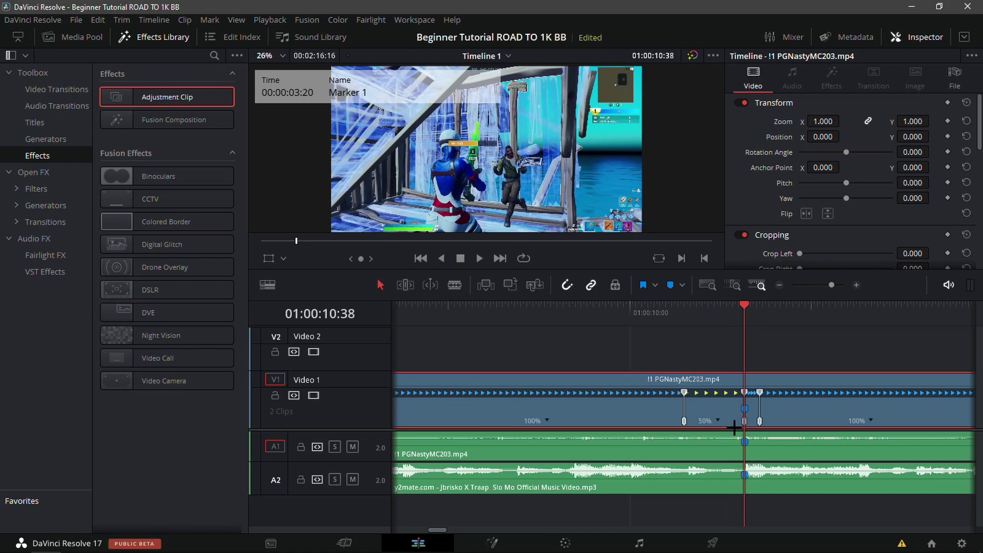
left_click_drag(745, 422, 723, 421)
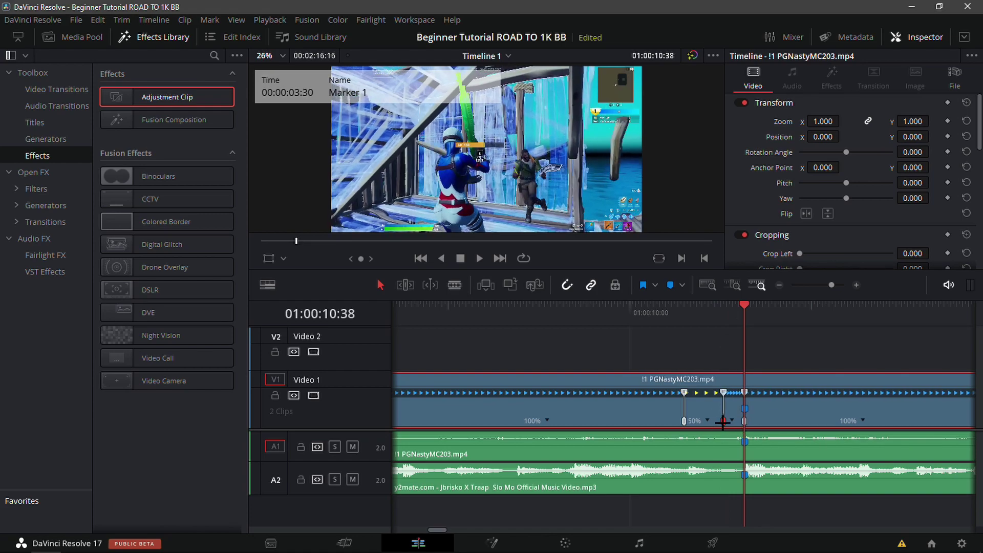
Set the segment after the last speed point of the PGNastyMC203 clip to 50% speed.
left_click(866, 423)
mouse_move(881, 450)
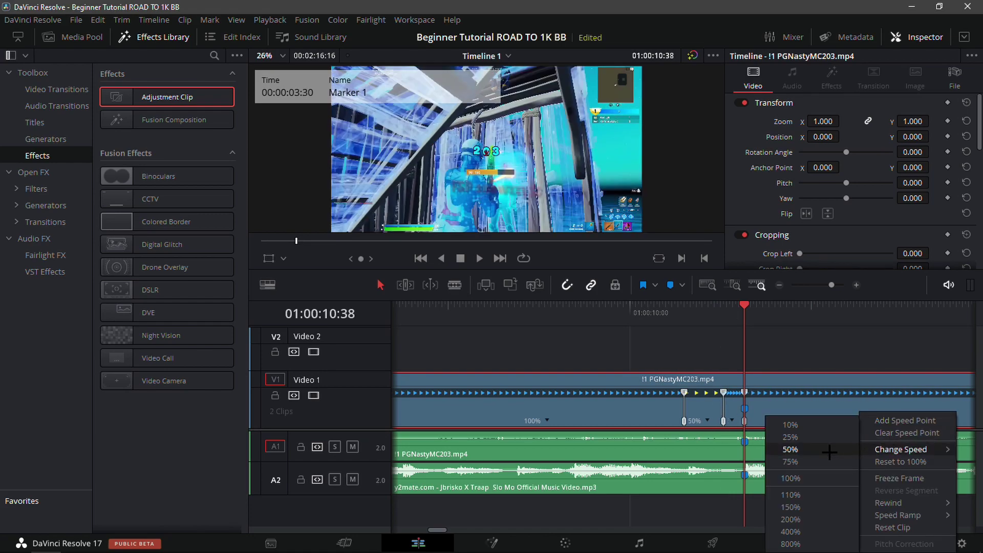
left_click(811, 452)
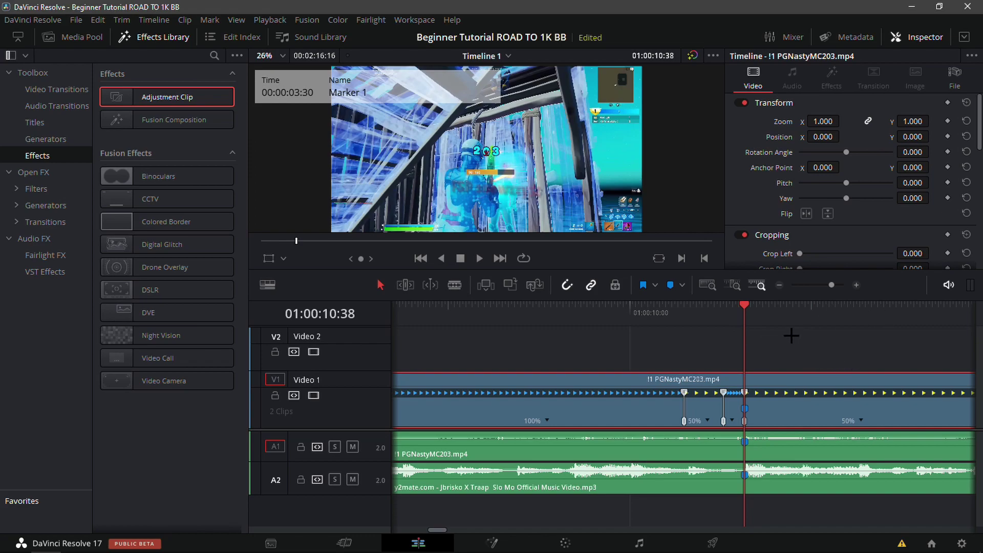
Split the PGNastyMC203 clip's video and audio at 01:00:11:38, one second after the beat marker.
key("shift+Right")
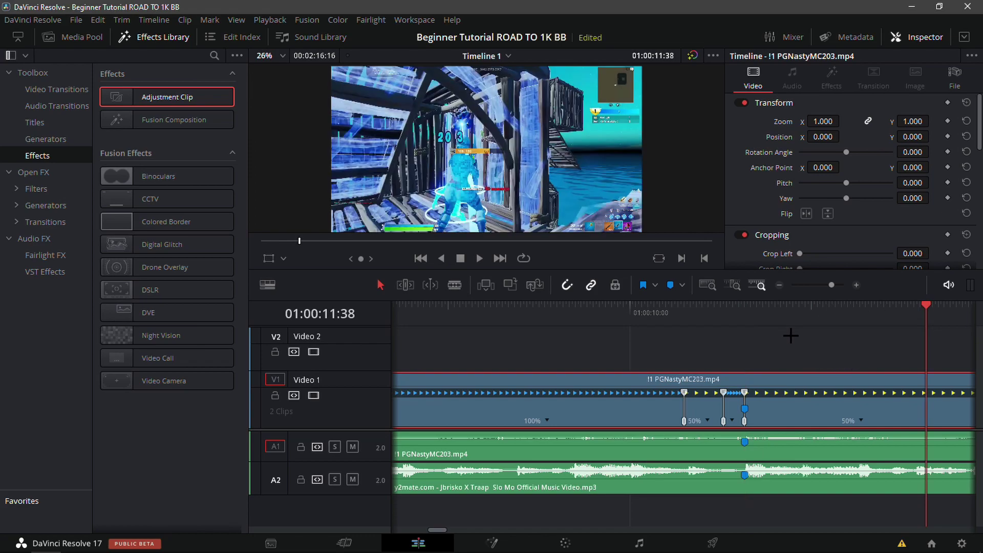
left_click(779, 287)
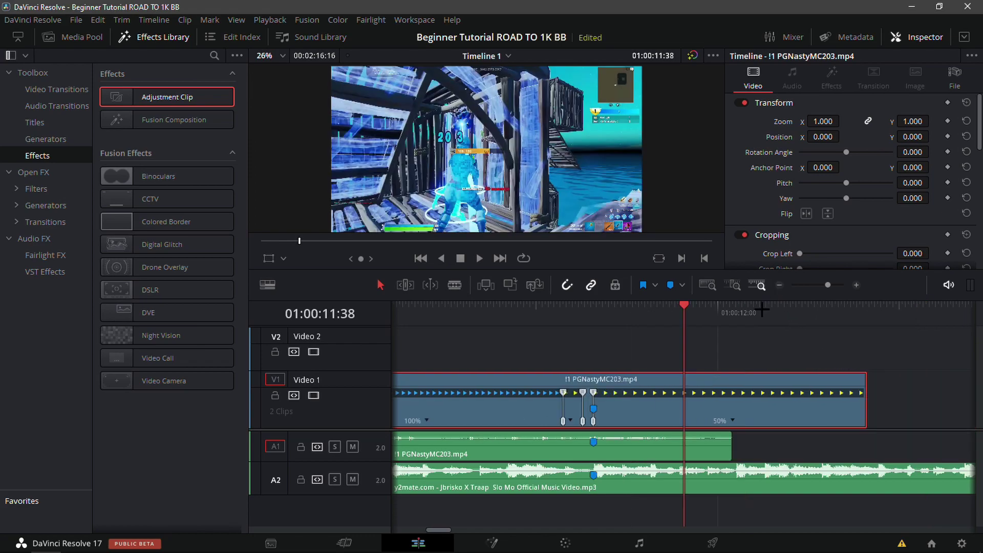
left_click(703, 441)
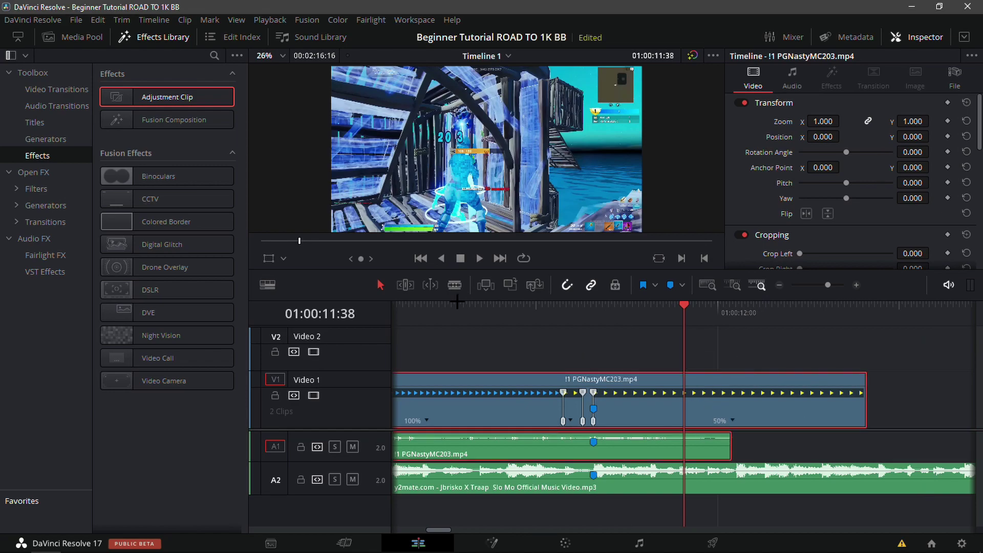
left_click(455, 285)
left_click(684, 404)
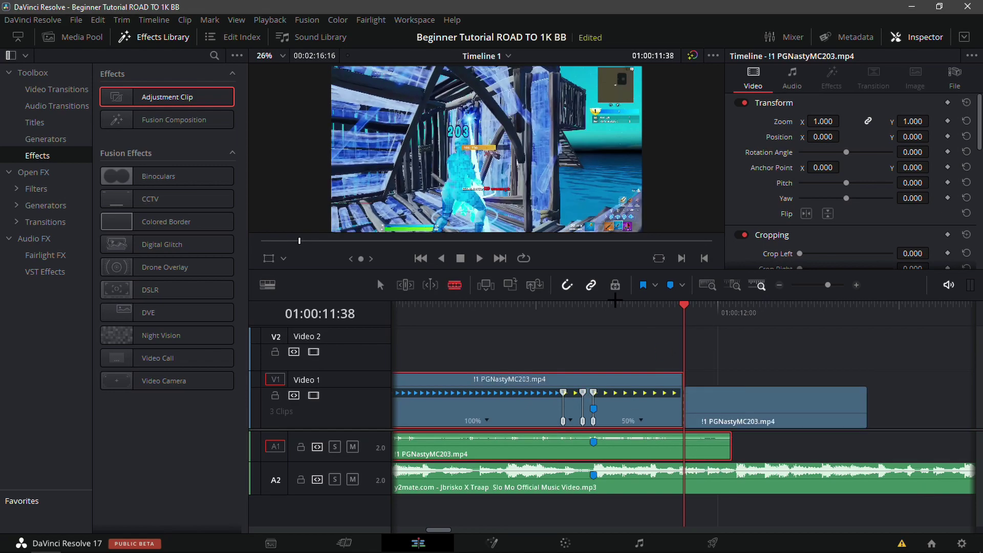
left_click(684, 447)
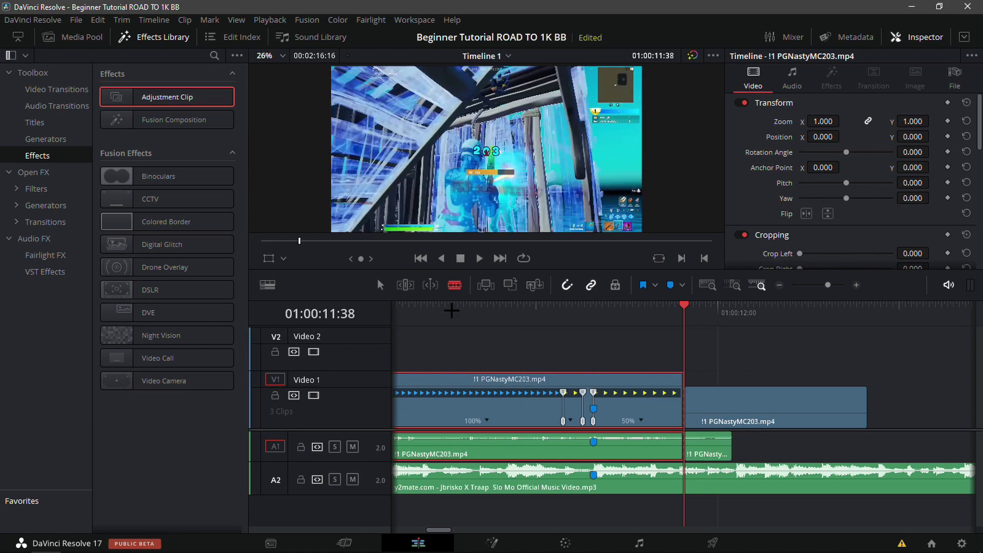
Delete the leftover video and audio pieces of the PGNastyMC203 clip after the cut.
key("a")
left_click(772, 371)
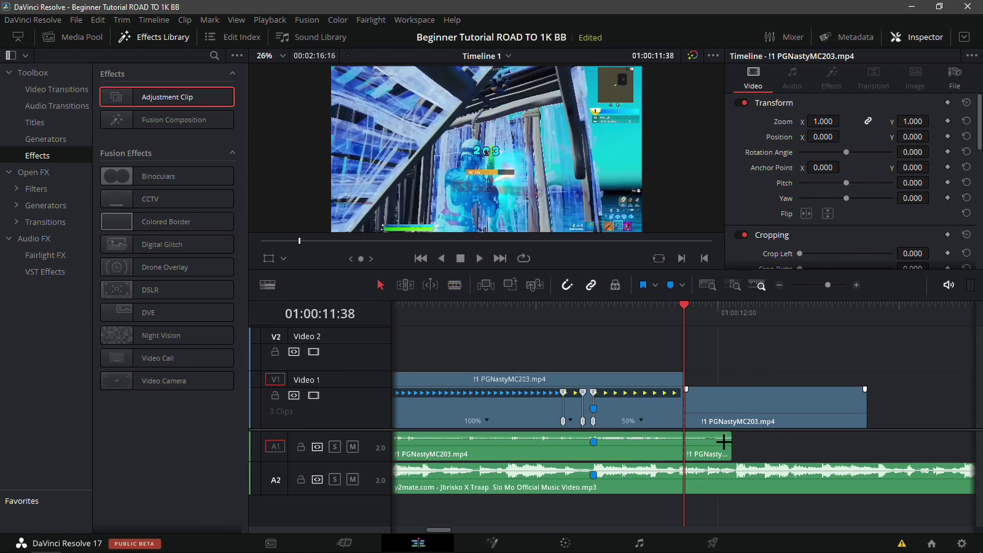
left_click(728, 392)
key("BackSpace")
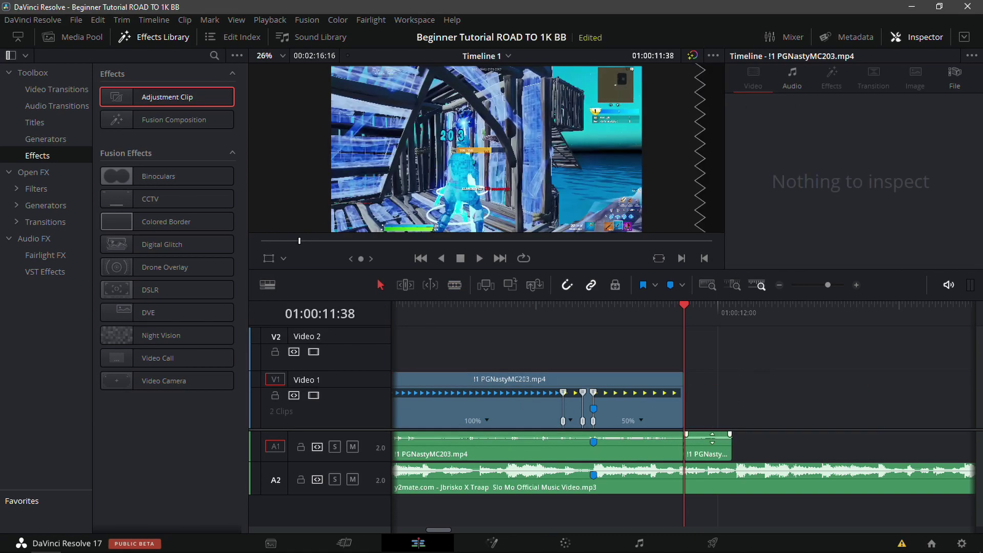
left_click(710, 446)
key("BackSpace")
Play back the PGNastyMC203 clip's speed ramp around the beat marker.
left_click_drag(660, 318, 487, 327)
key("space")
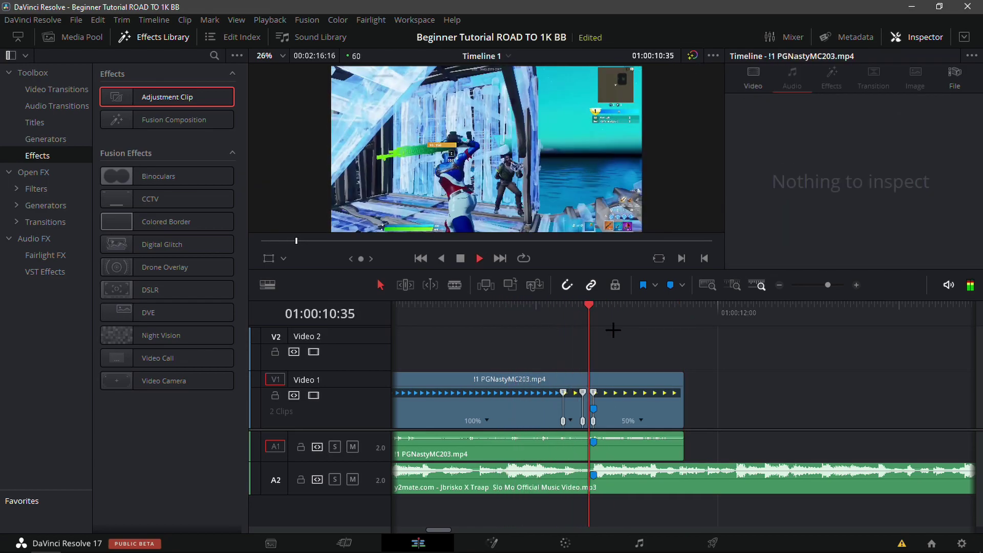
key("space")
left_click_drag(610, 323, 527, 339)
key("space")
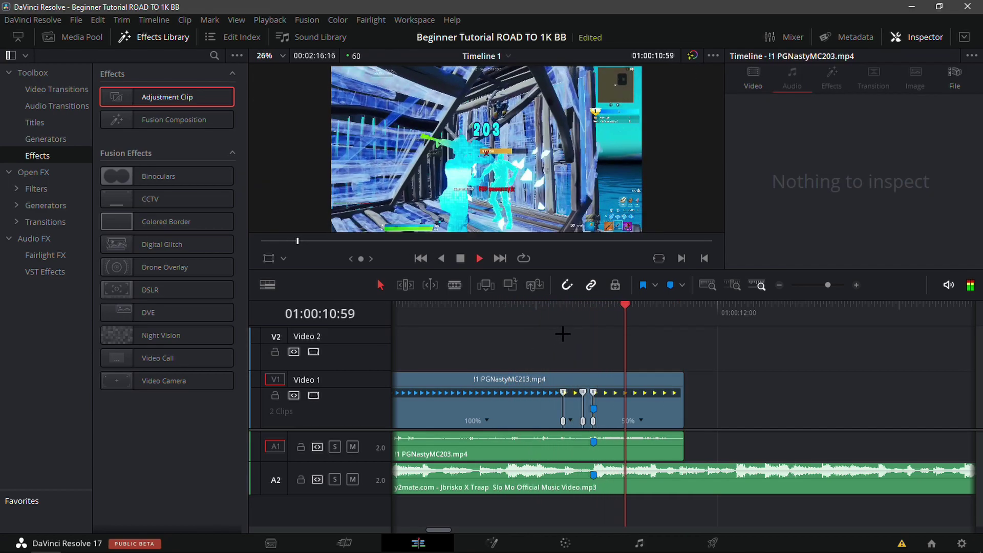
key("space")
Raise the PGNastyMC203 clip's audio volume to 15.40 and play the shot back against the music.
left_click(595, 344)
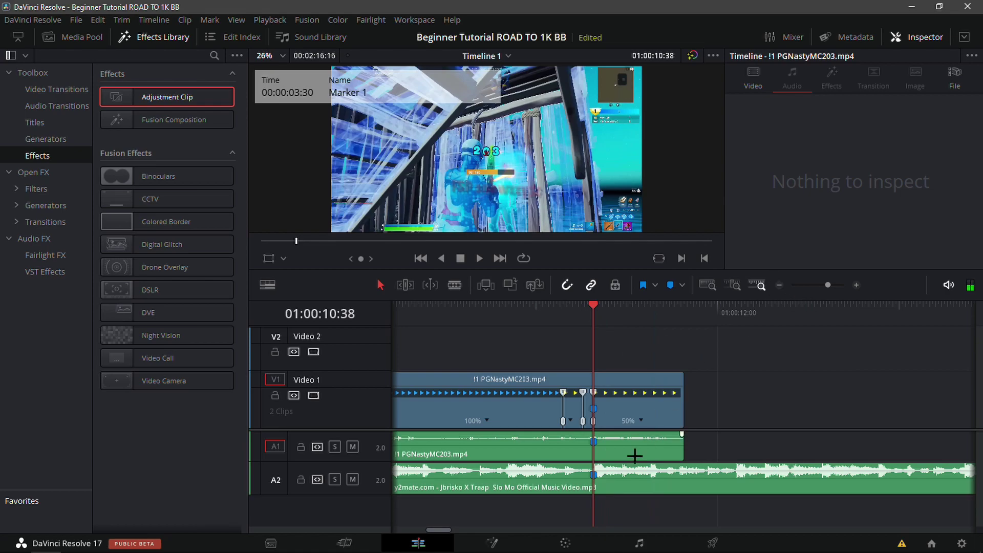
left_click(637, 455)
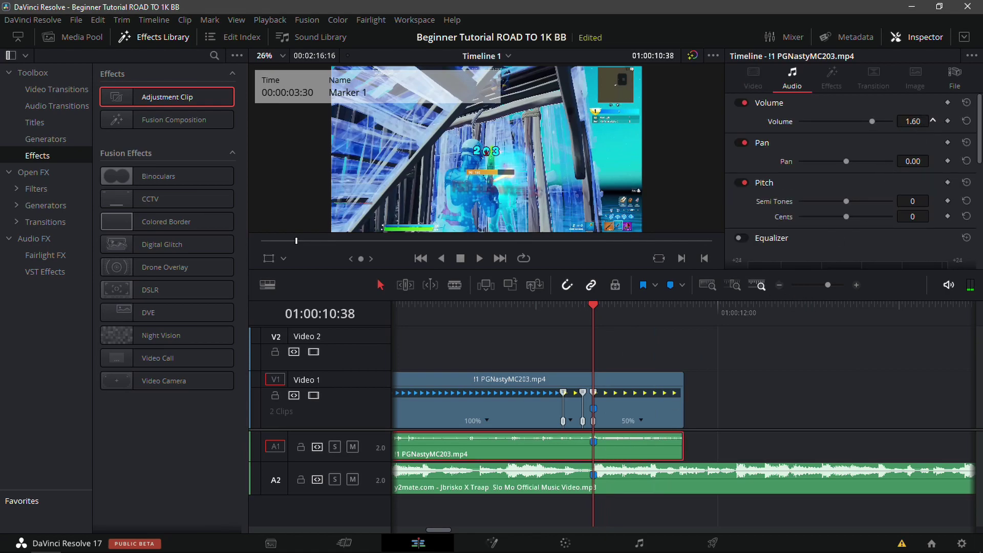
left_click_drag(933, 121, 969, 121)
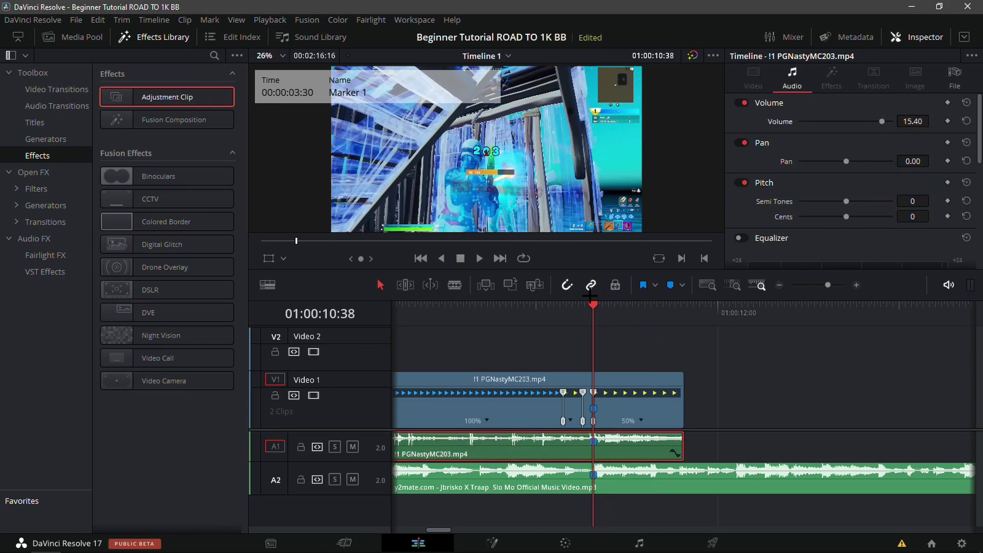
left_click(539, 306)
key("space")
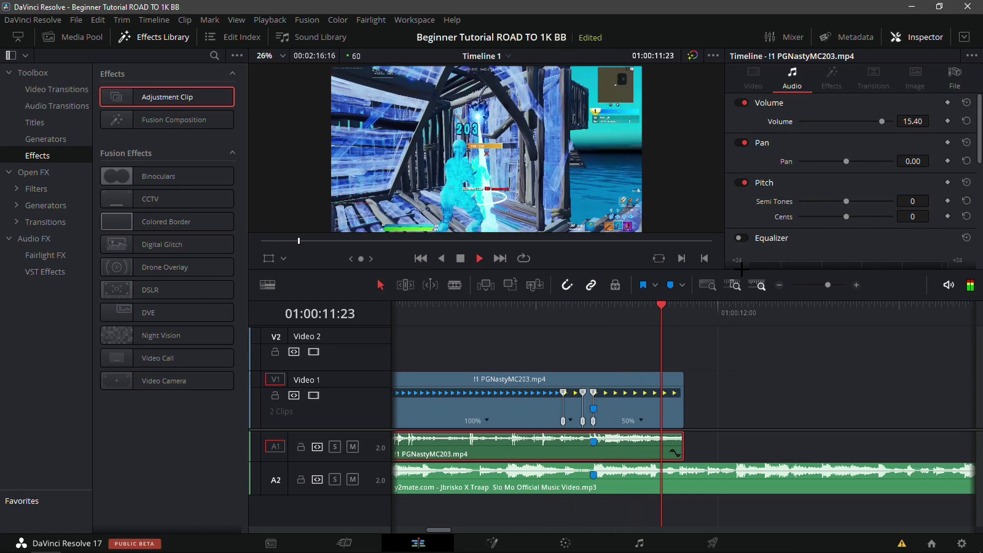
key("space")
Copy the first adjustment clip above the PGNastyMC203 clip so it starts at the 01:00:10:38 beat marker, and preview the impact effect.
left_click(778, 285)
left_click(633, 304)
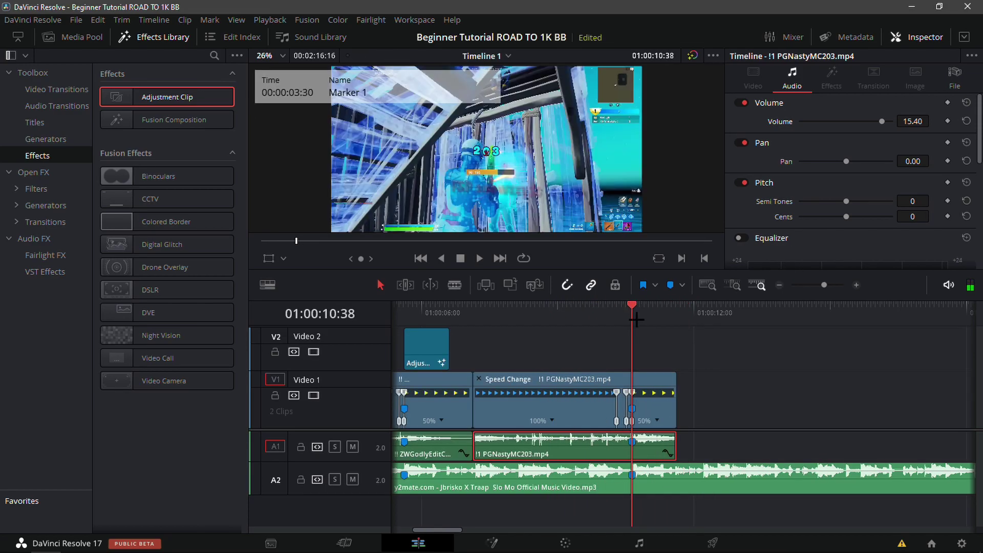
left_click(417, 344)
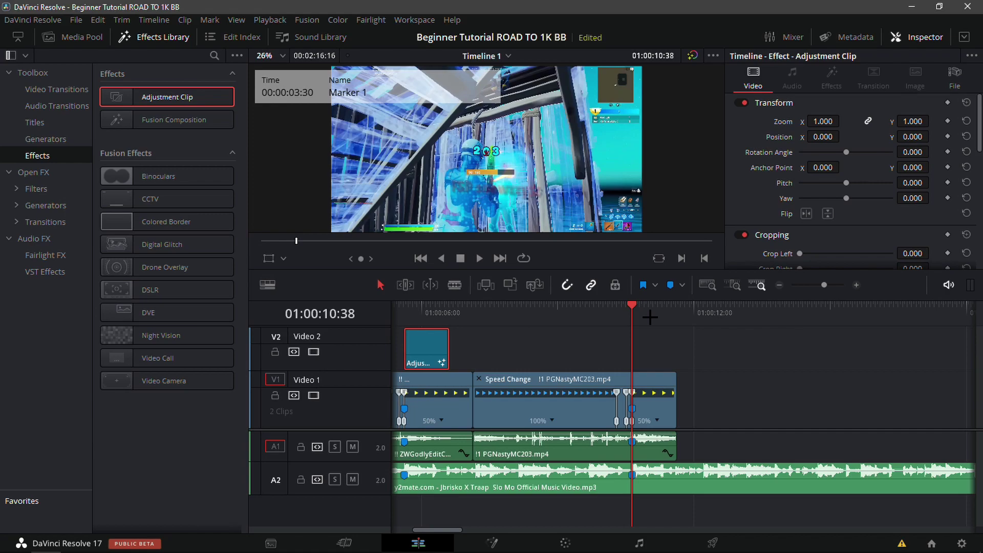
left_click_drag(507, 319, 480, 345)
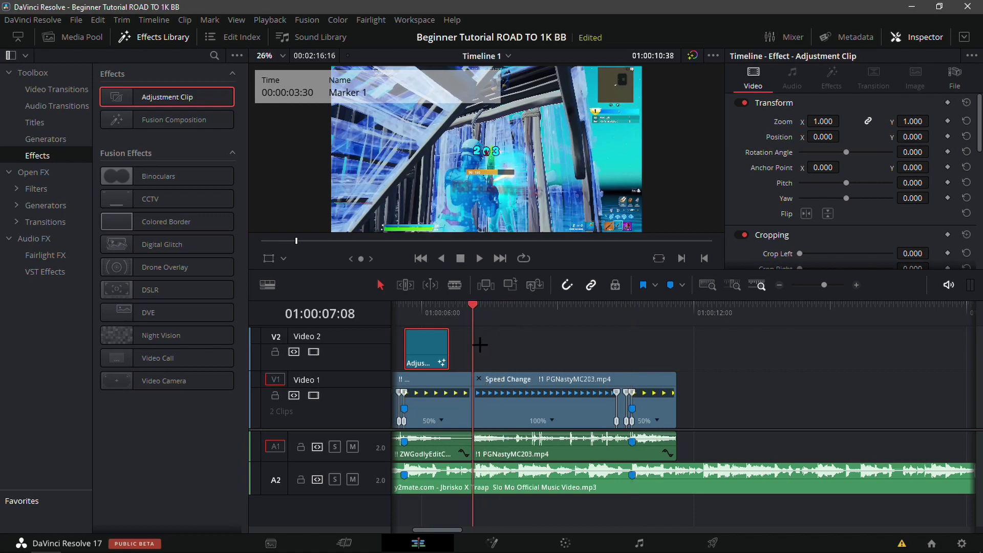
mouse_move(472, 414)
left_mouse_down()
mouse_move(421, 415)
mouse_move(404, 450)
left_mouse_up()
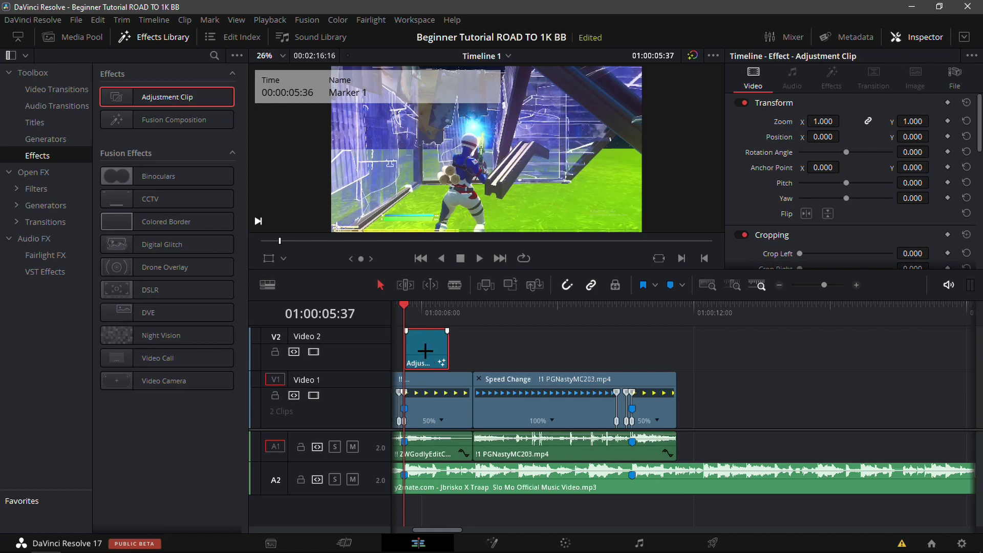
left_click_drag(438, 349, 654, 345)
mouse_move(603, 312)
left_mouse_down()
mouse_move(627, 315)
mouse_move(608, 324)
mouse_move(632, 332)
left_mouse_up()
left_click(829, 362)
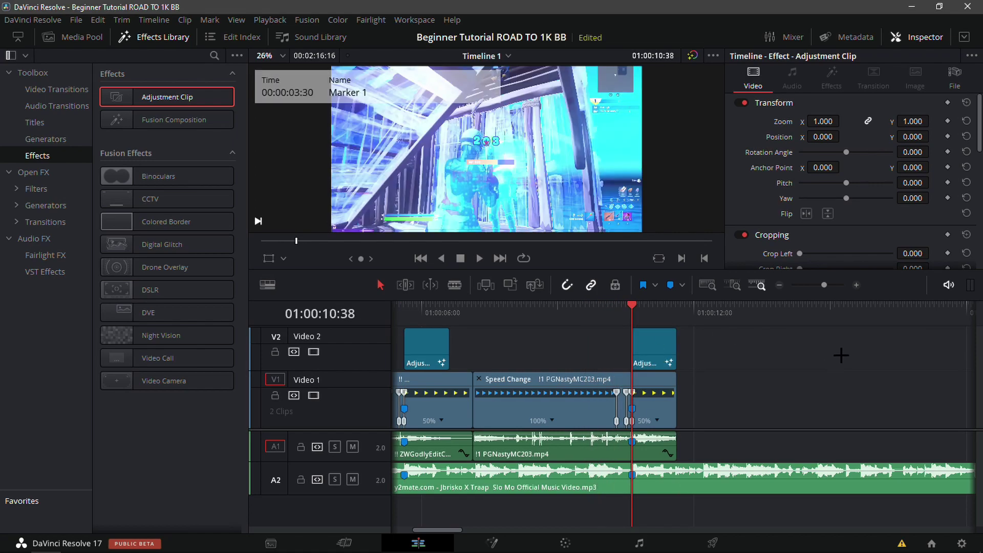
key("space")
key("space")
mouse_move(619, 315)
left_mouse_down()
mouse_move(595, 324)
mouse_move(666, 339)
mouse_move(618, 344)
mouse_move(663, 354)
mouse_move(630, 360)
mouse_move(641, 370)
left_mouse_up()
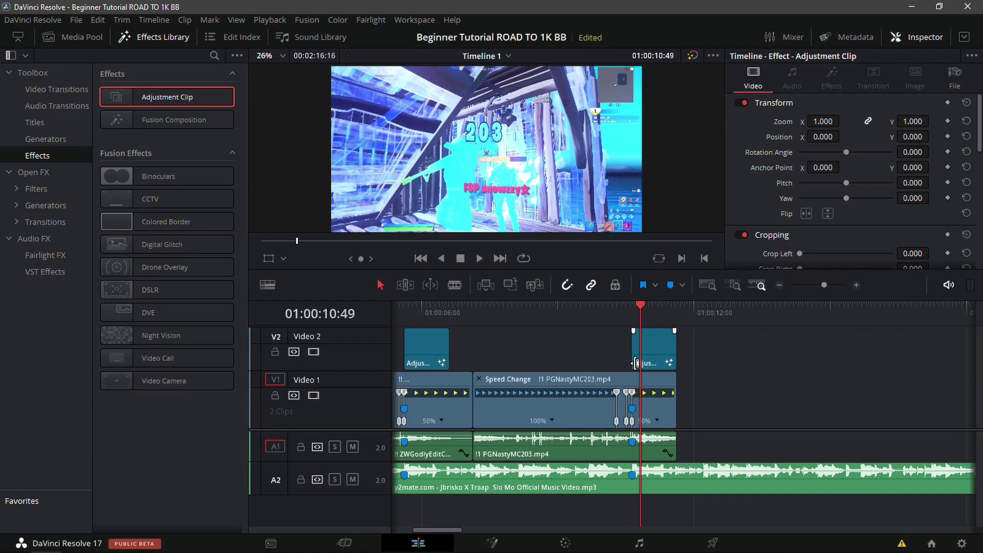
Browse the video transitions and select Rotate 90.
left_click(36, 188)
left_click(33, 172)
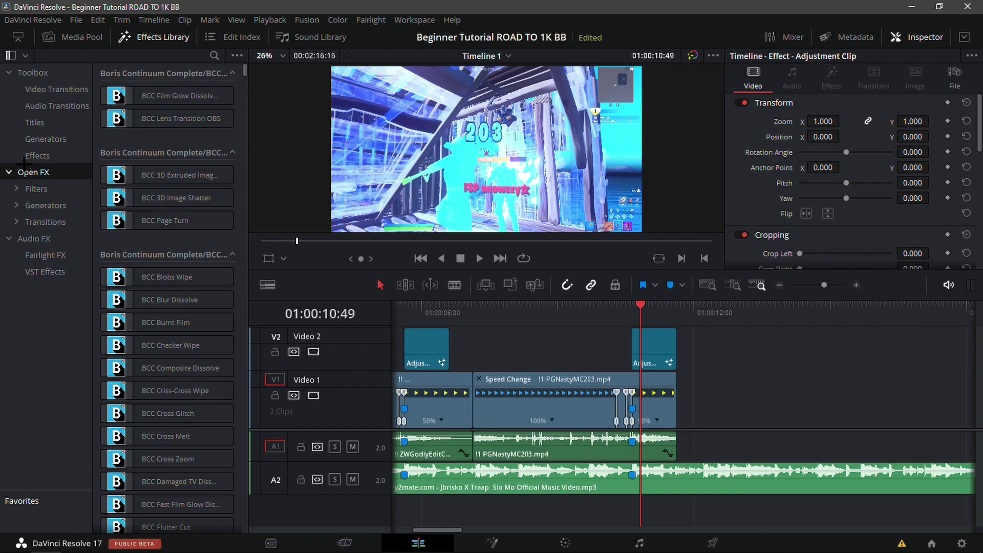
left_click(32, 91)
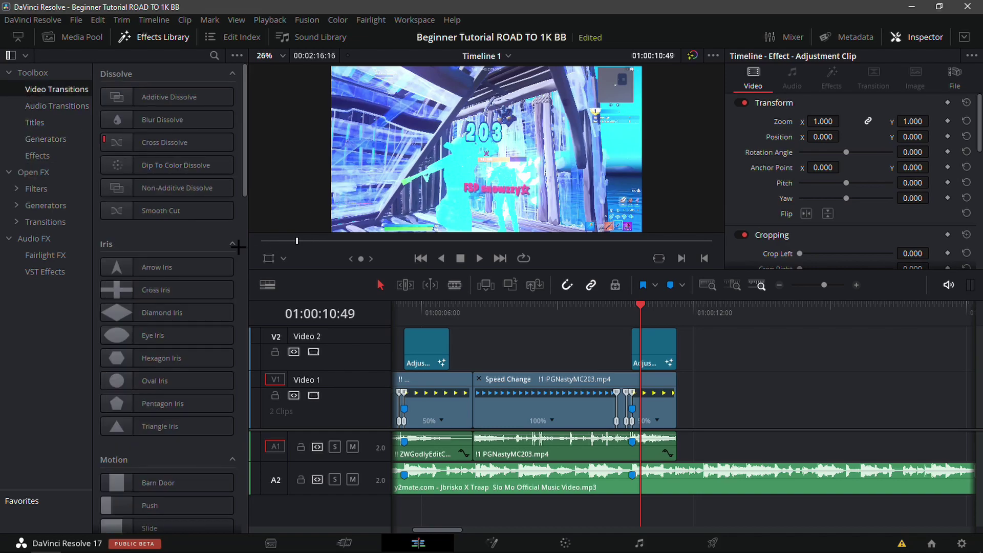
scroll(236, 256, "down", 15)
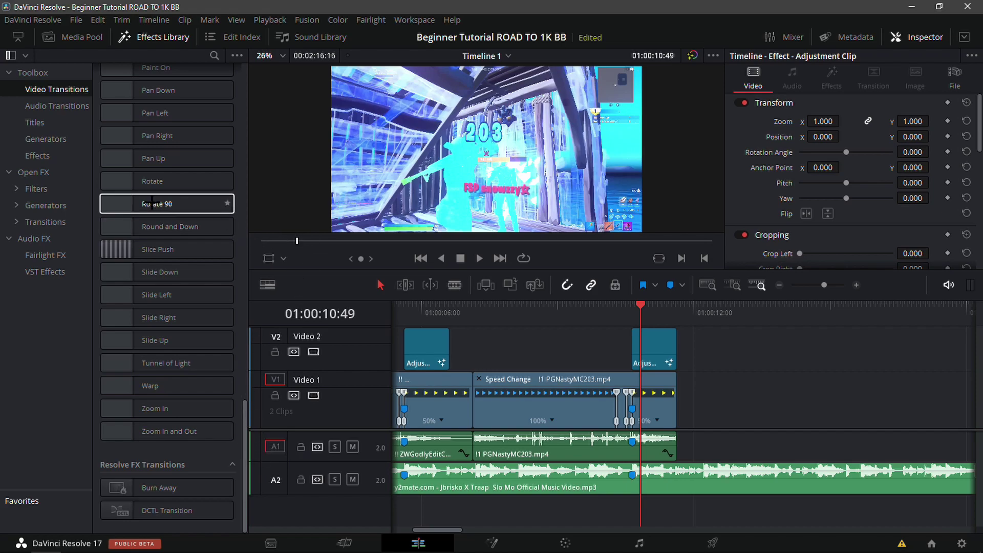
mouse_move(154, 204)
left_mouse_down()
mouse_move(507, 420)
mouse_move(474, 383)
mouse_move(465, 399)
mouse_move(466, 328)
mouse_move(156, 215)
left_mouse_up()
Hide the retime controls on both the PGNastyMC203 and ZWGodlyEditCourse video clips.
left_click(543, 413)
key("ctrl+r")
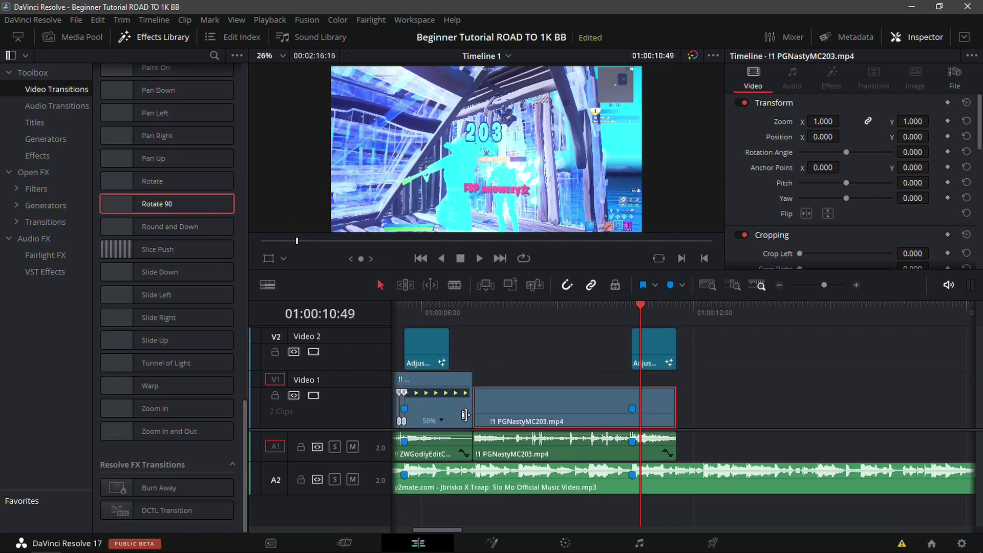
left_click(461, 413)
key("ctrl+r")
mouse_move(217, 218)
left_mouse_down()
mouse_move(428, 423)
mouse_move(471, 398)
mouse_move(210, 237)
mouse_move(220, 226)
left_mouse_up()
left_click(574, 340)
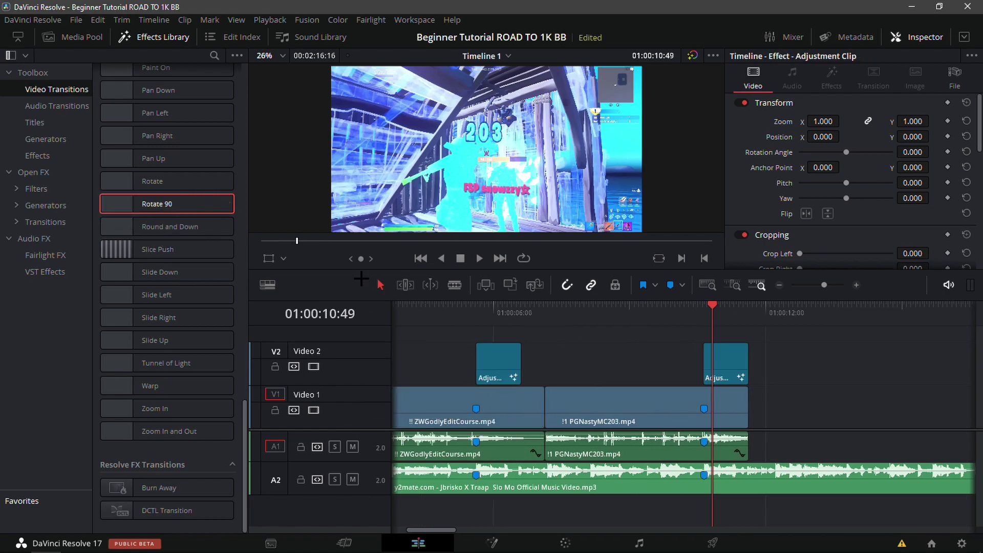
Apply the Rotate 90 transition to the start of the PGNastyMC203 clip, at the cut between the two video clips.
scroll(190, 214, "up", 5)
left_click(190, 215)
scroll(196, 219, "down", 8)
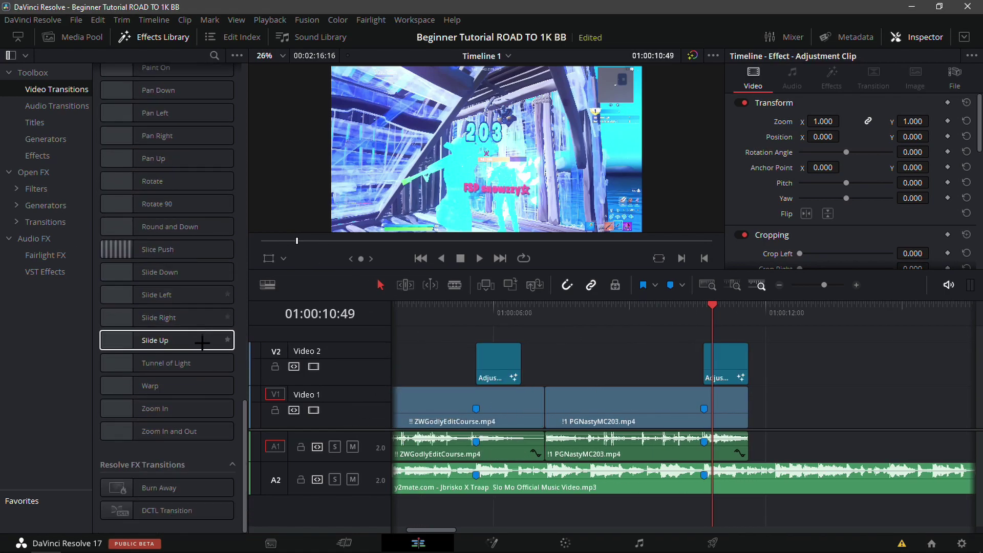
left_click_drag(154, 205, 577, 370)
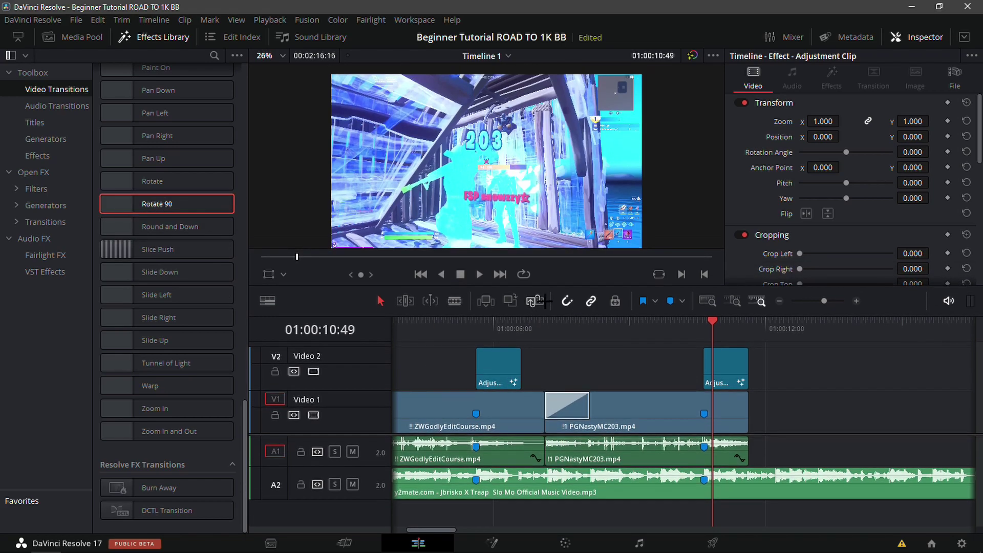
Play back the Rotate 90 transition from the cut between the two clips.
left_click(545, 326)
left_click_drag(546, 328, 538, 348)
left_click(579, 349)
left_click(852, 302)
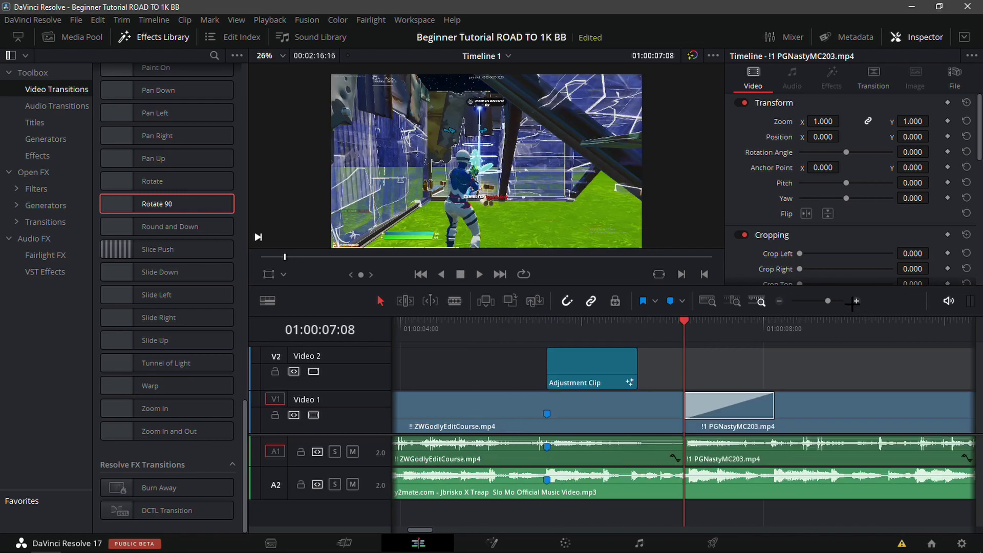
key("space")
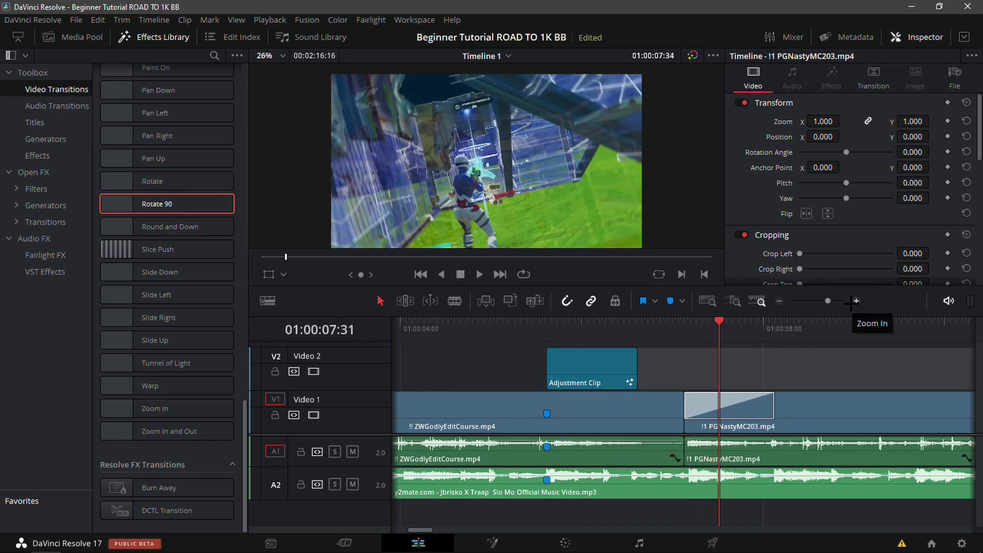
key("space")
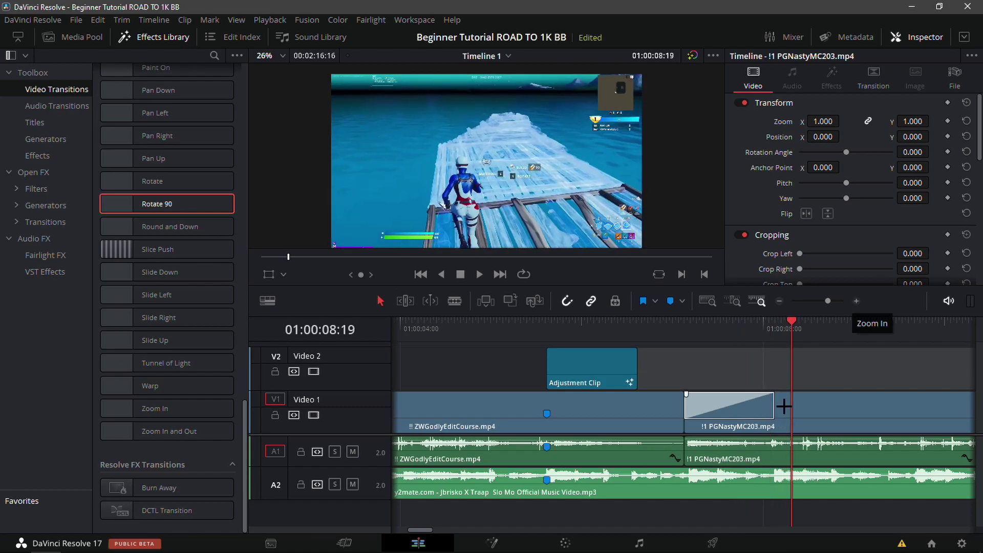
Shorten the Rotate 90 transition to 0.6 seconds (36 frames) and play it back from the cut.
left_click_drag(773, 414, 738, 414)
mouse_move(685, 328)
left_mouse_down()
mouse_move(673, 333)
mouse_move(684, 332)
left_mouse_up()
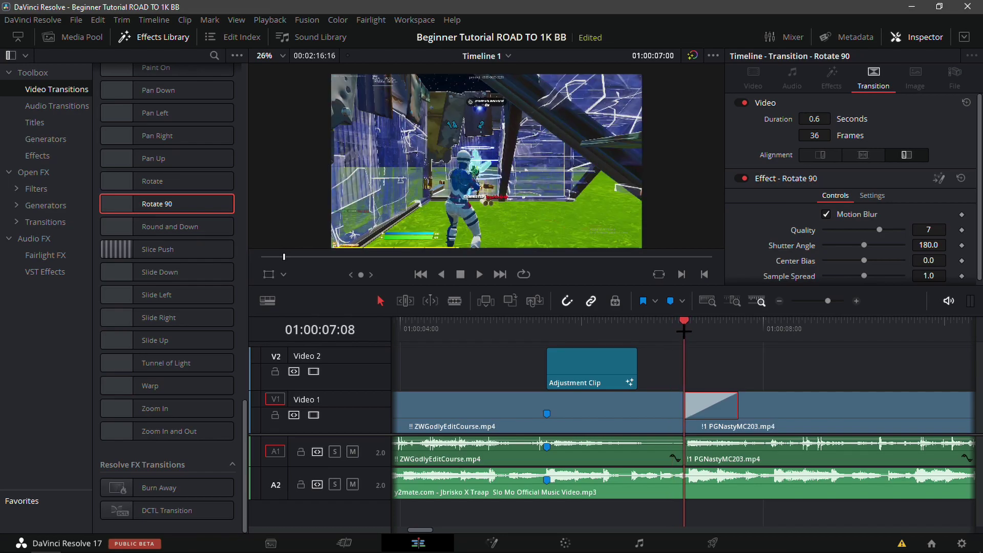
key("space")
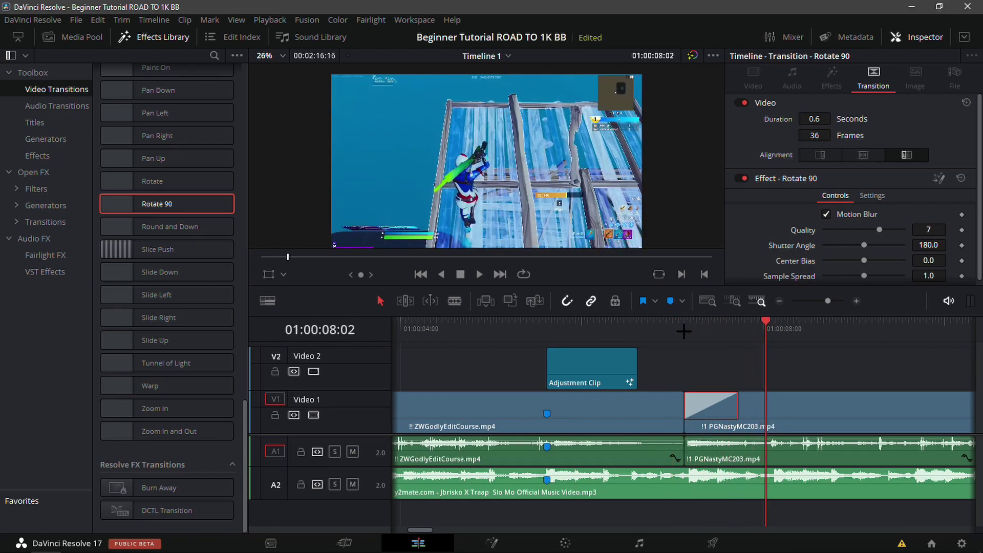
key("space")
Split the song at 01:00:12:12, shortly after the last video clip ends, and delete the rest of the track.
left_click(780, 301)
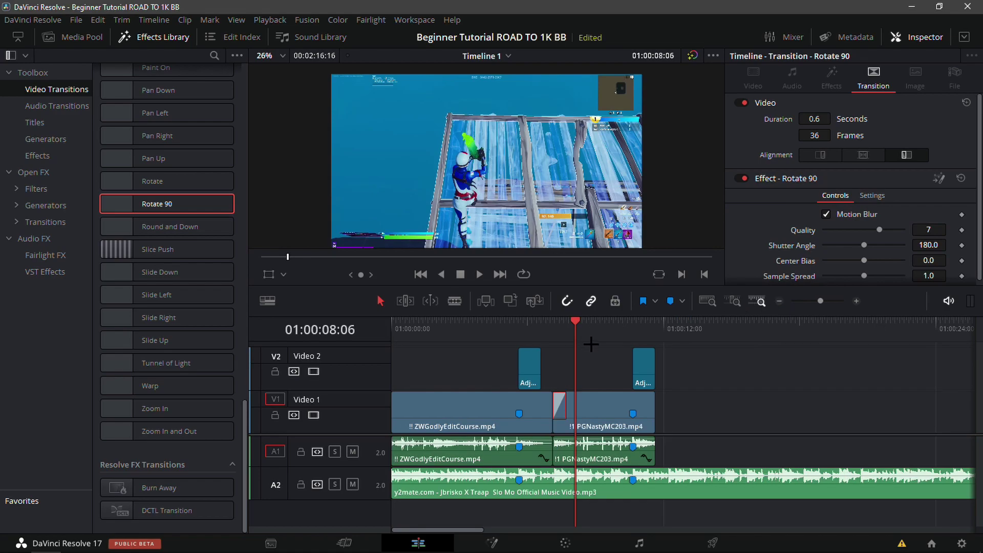
left_click_drag(591, 338, 654, 493)
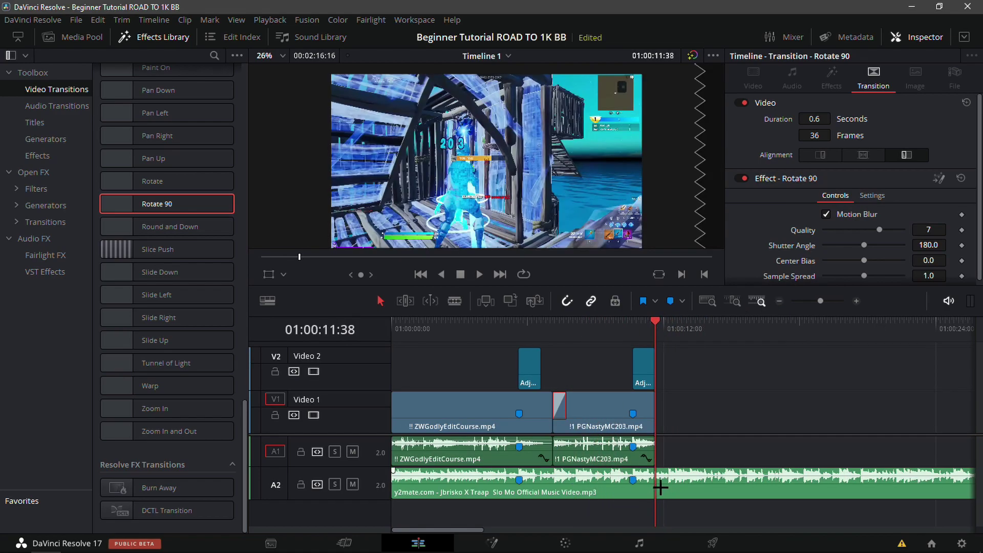
left_click(661, 487)
left_click_drag(658, 328, 669, 351)
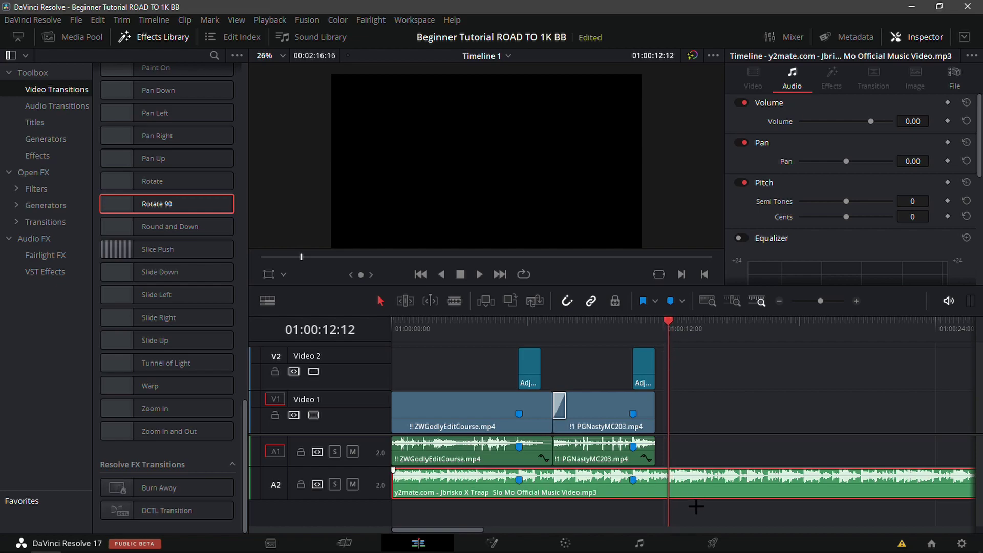
key("ctrl+b")
left_click(699, 489)
key("Delete")
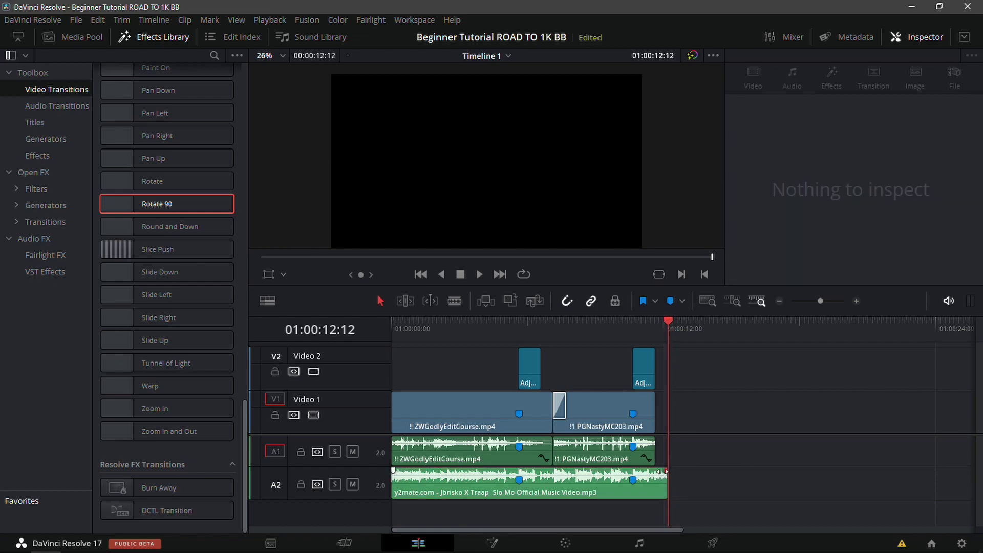
Add a fade-out to the end of the song and move the playhead back into the PGNastyMC203 clip.
left_click_drag(663, 471, 630, 471)
left_click_drag(661, 346, 587, 365)
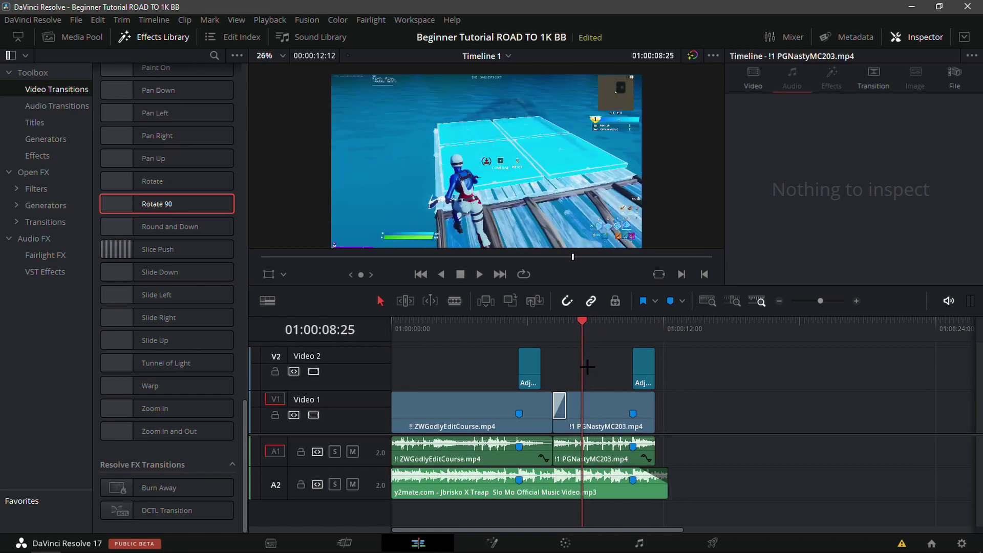